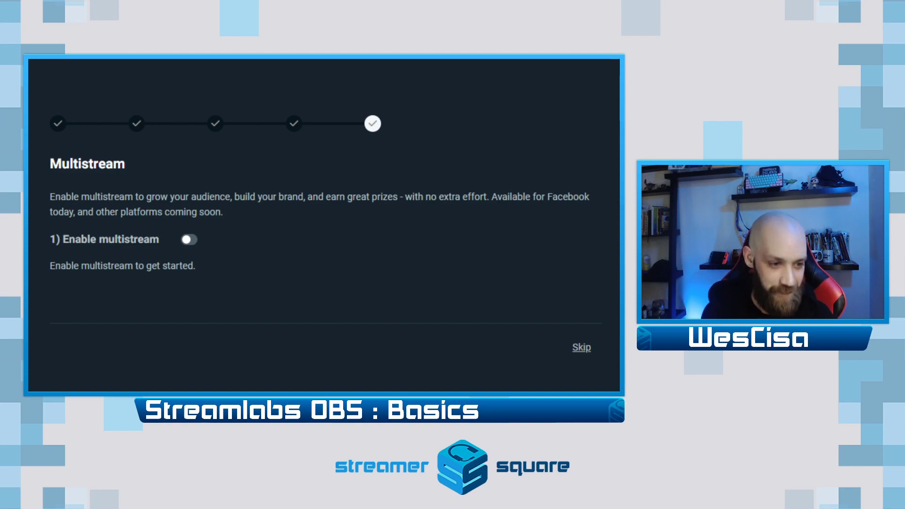
# Leave the slide presentation for Streamlabs OBS and load the scene collection named Scenes.
pyautogui.moveTo(452, 329)
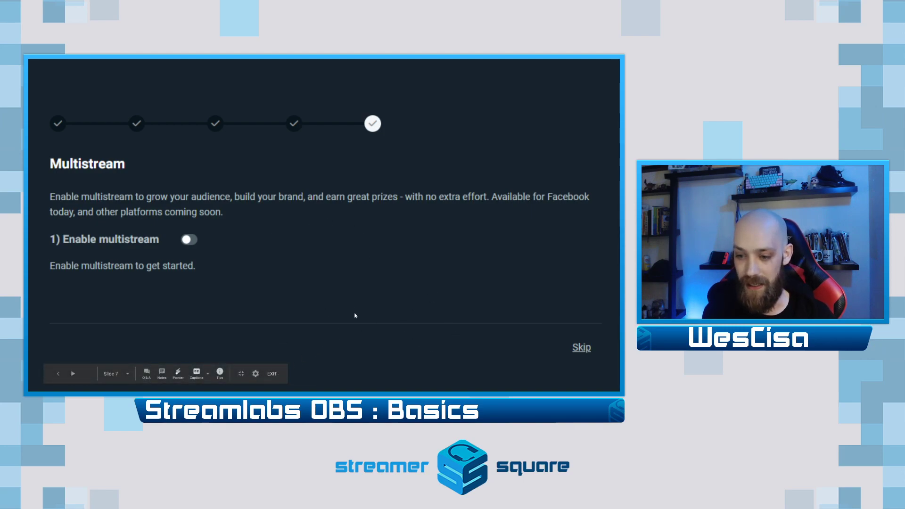
pyautogui.click(272, 374)
pyautogui.click(263, 387)
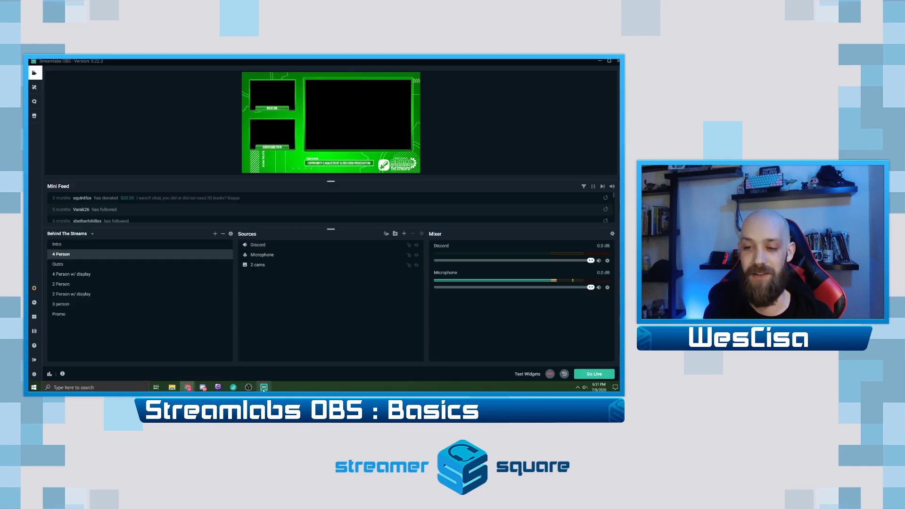
pyautogui.click(82, 236)
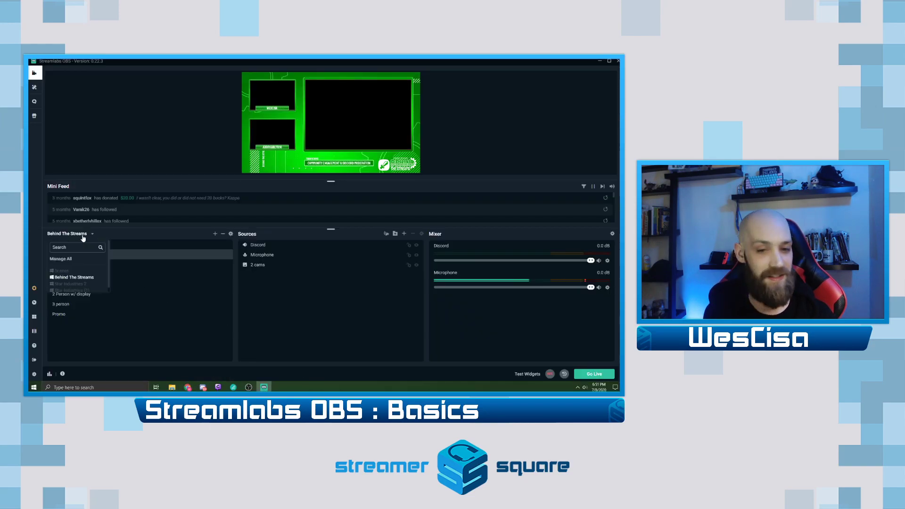
pyautogui.click(71, 272)
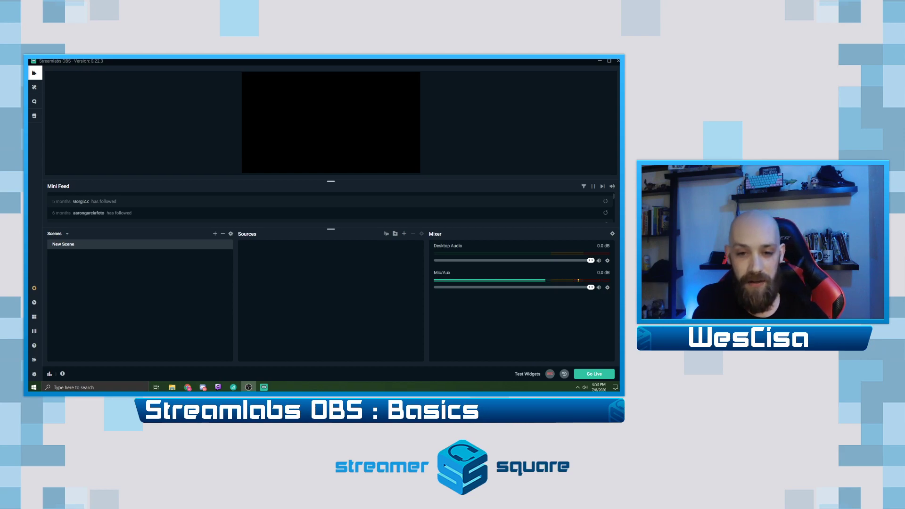
# View the list of scene collections and the scene transition settings, leaving both unchanged.
pyautogui.click(67, 235)
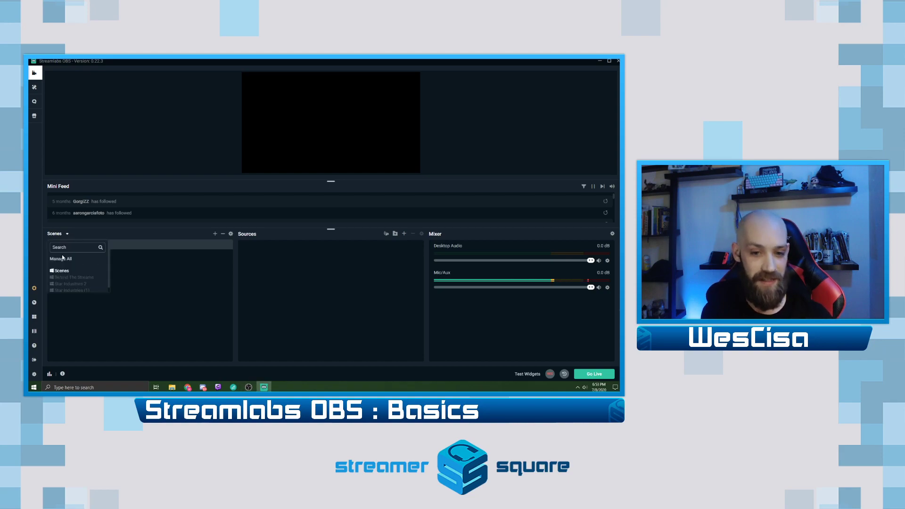
pyautogui.click(229, 235)
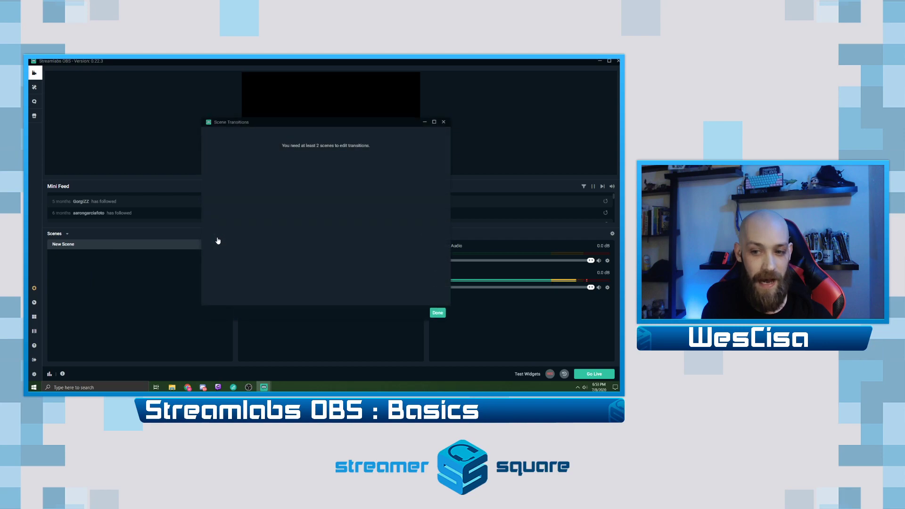
pyautogui.click(444, 122)
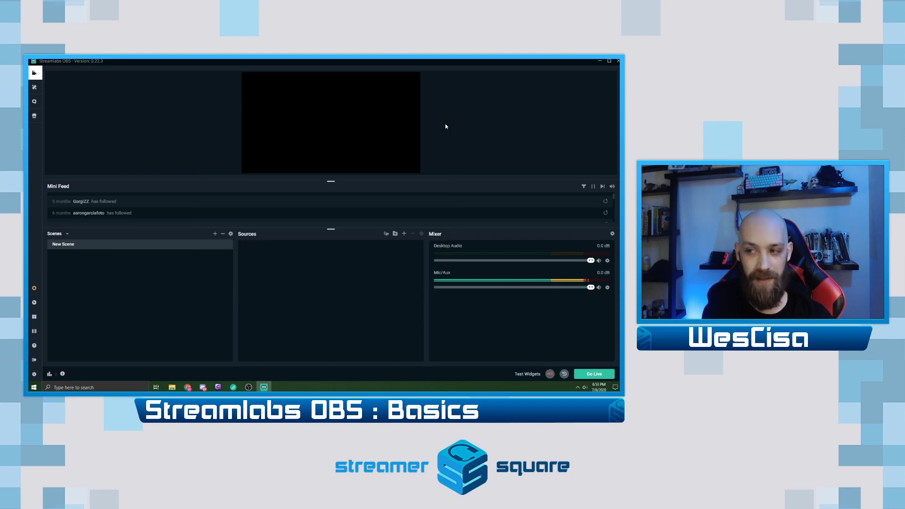
# Load the Star Industries 2 scene collection and preview its Stream Starting Soon, Be Right Back and Intermission scenes.
pyautogui.click(67, 234)
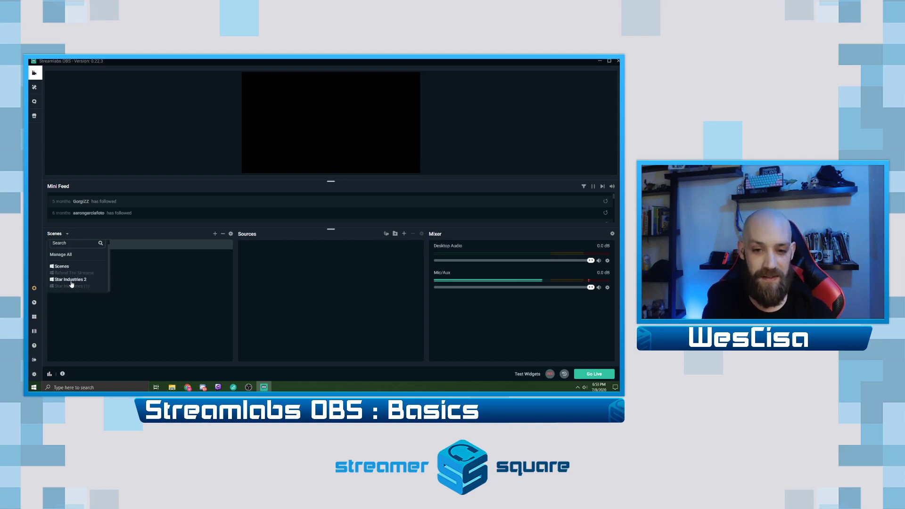
pyautogui.click(71, 280)
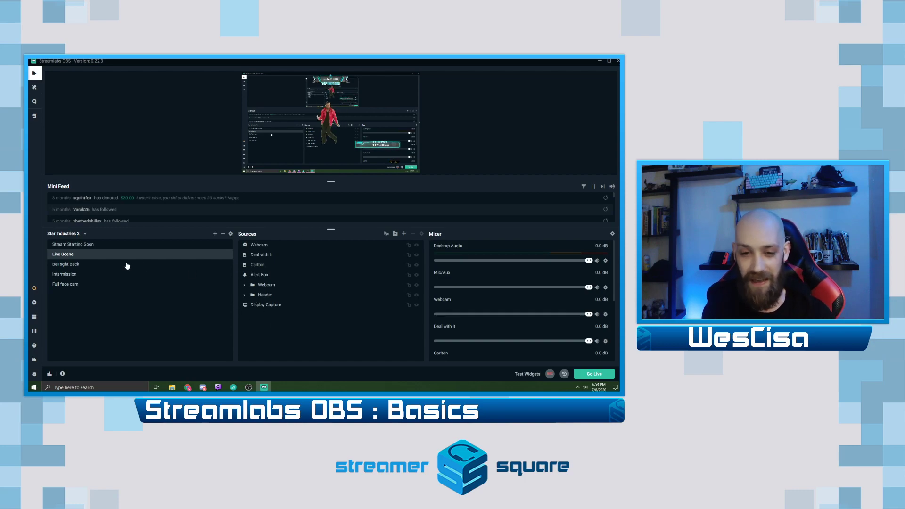
pyautogui.click(79, 244)
pyautogui.click(71, 265)
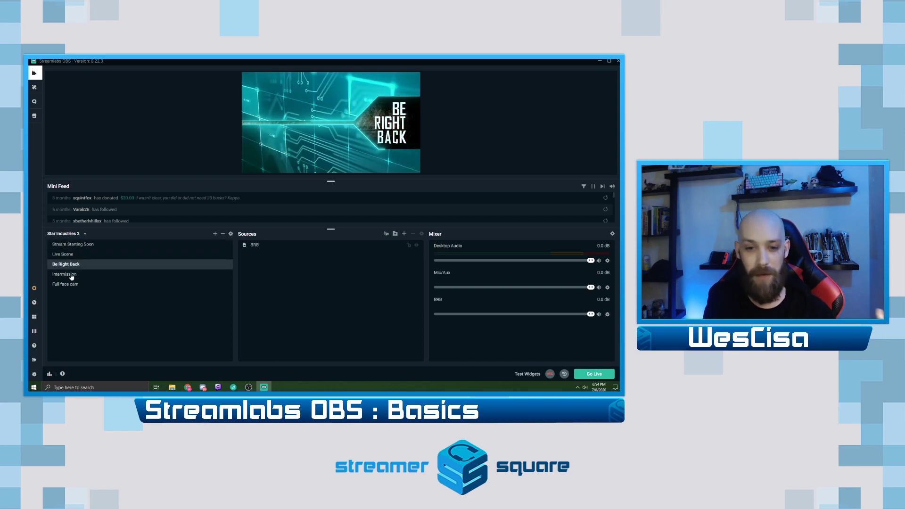
pyautogui.click(73, 271)
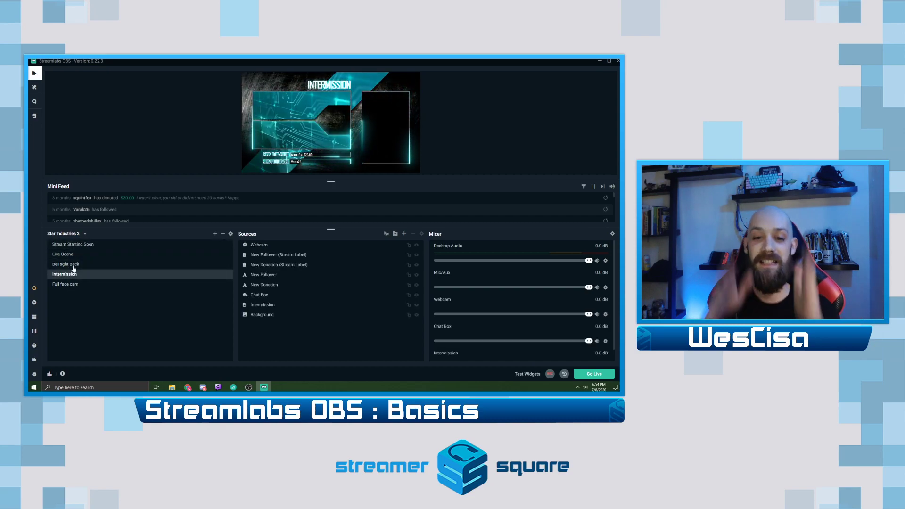
# Switch from Star Industries 2 to the Behind The Streams scene collection.
pyautogui.click(81, 234)
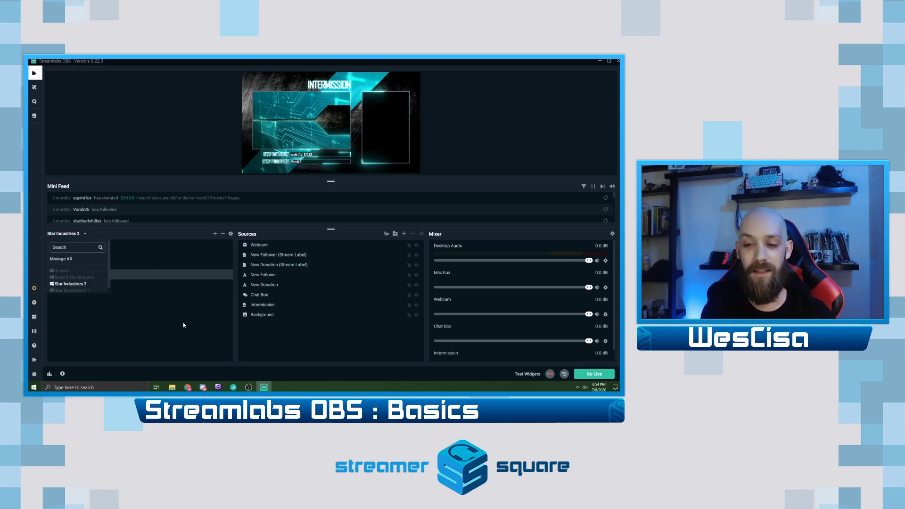
pyautogui.click(83, 234)
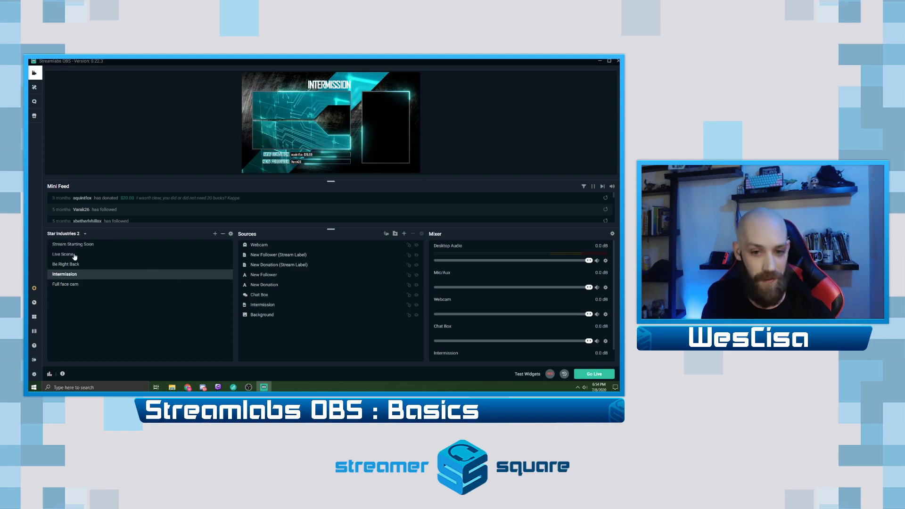
pyautogui.click(85, 235)
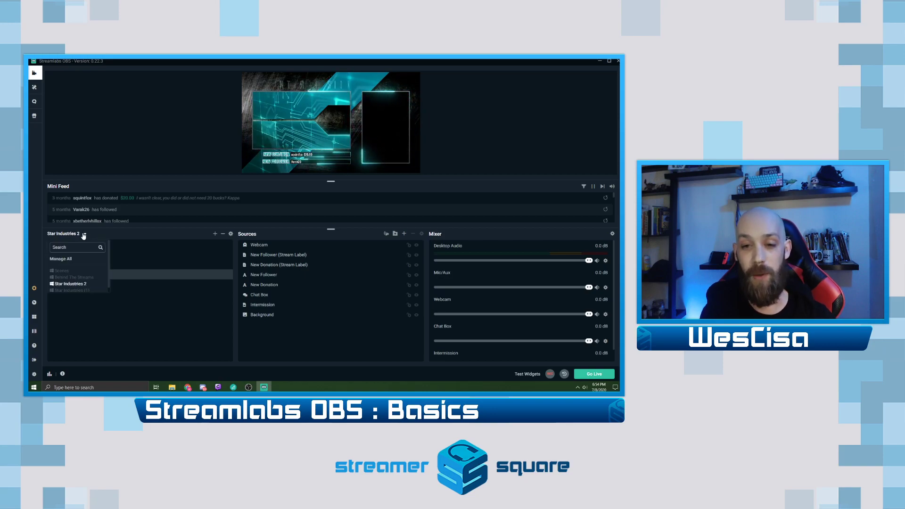
pyautogui.click(75, 278)
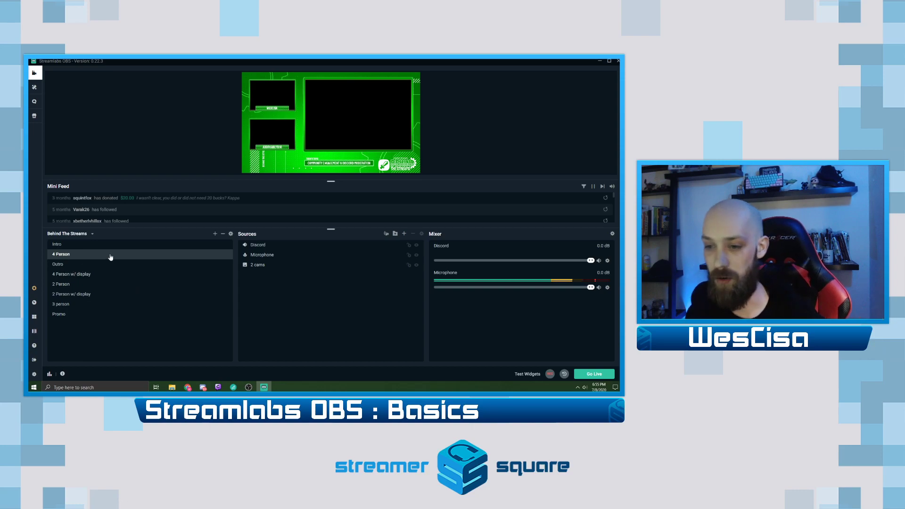
# Look at the 2 cams, Microphone and Discord sources of the 4 Person scene and compare them with the Intro scene.
pyautogui.click(266, 267)
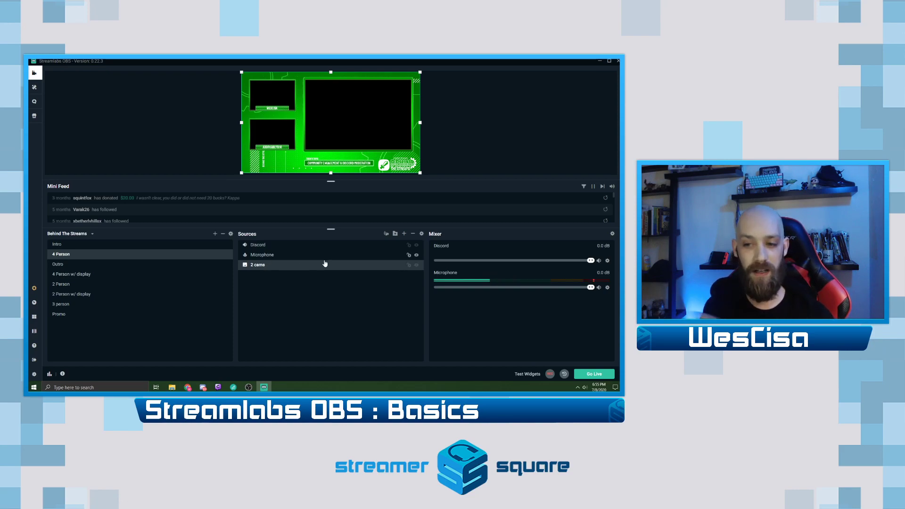
pyautogui.click(272, 257)
pyautogui.click(262, 246)
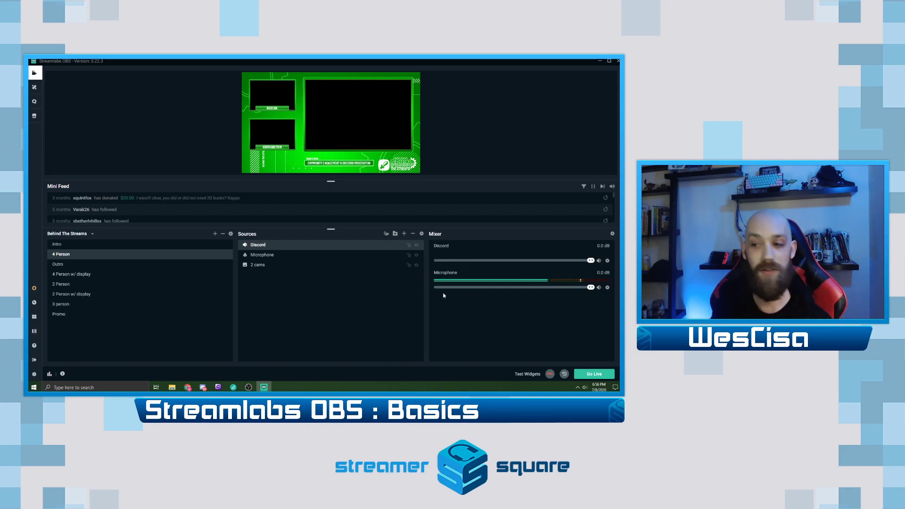
pyautogui.click(74, 245)
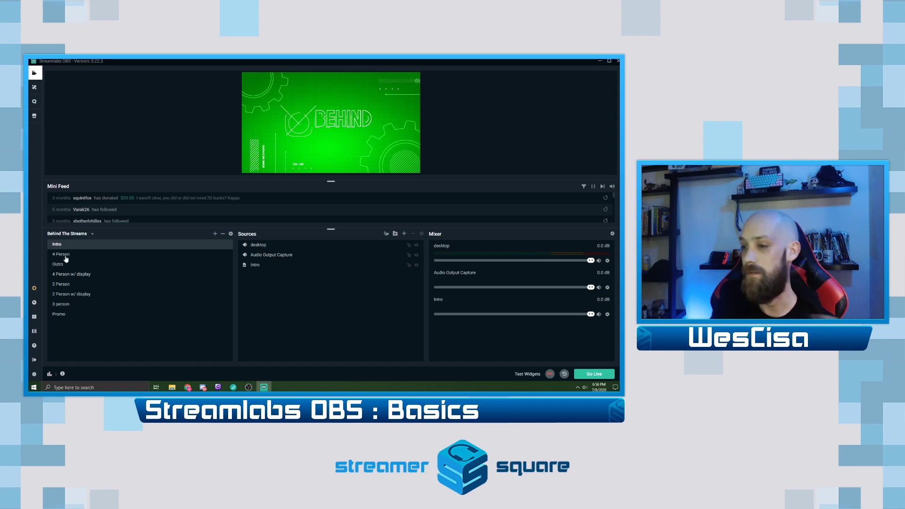
pyautogui.click(66, 257)
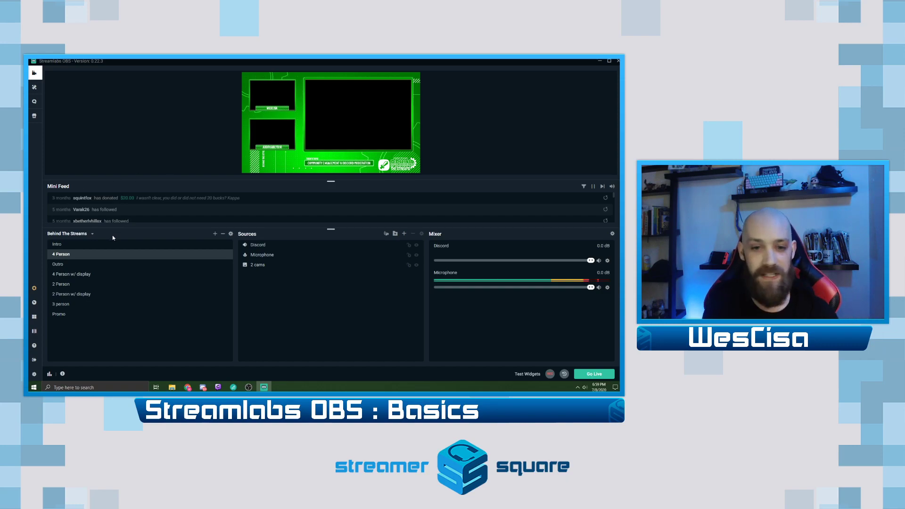
# Load the scene collection named Scenes and add a new scene called Full Face Cam to it.
pyautogui.click(92, 233)
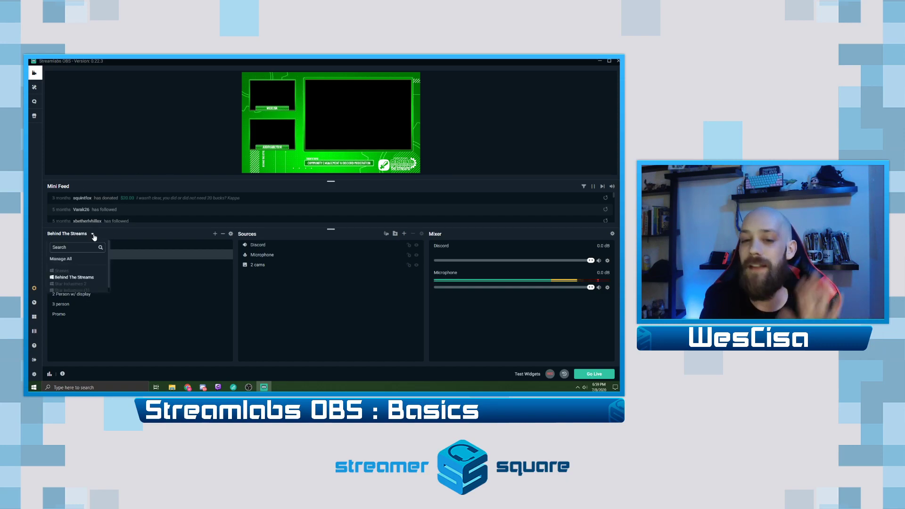
pyautogui.click(71, 272)
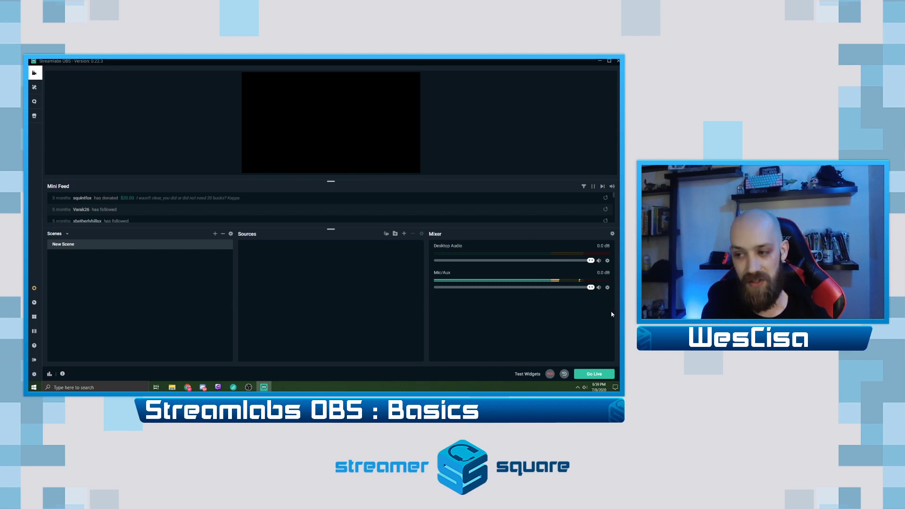
pyautogui.click(215, 234)
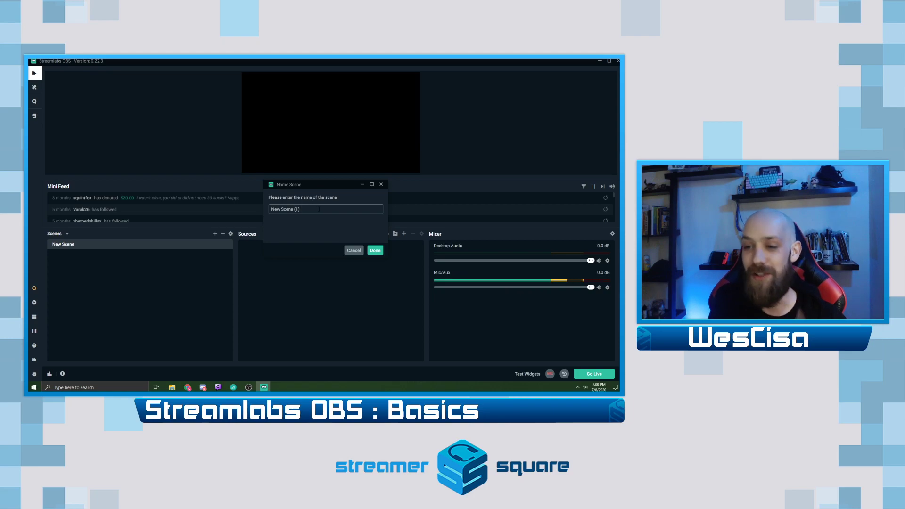
pyautogui.moveTo(290, 218); pyautogui.dragTo(258, 215)
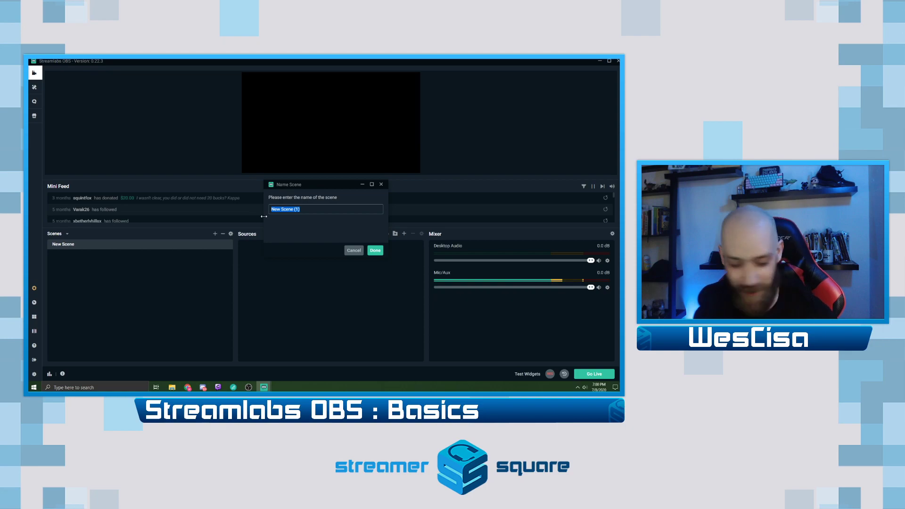
pyautogui.write('Full')
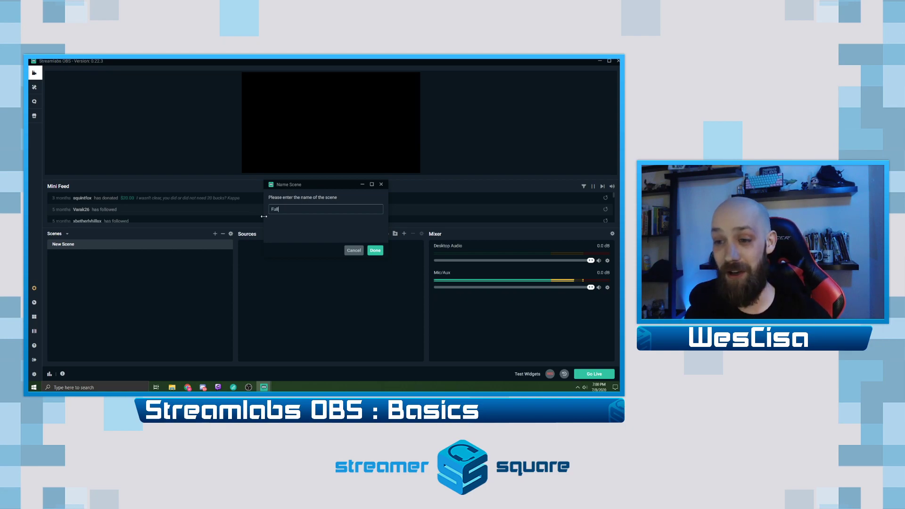
pyautogui.write(' Face Cam')
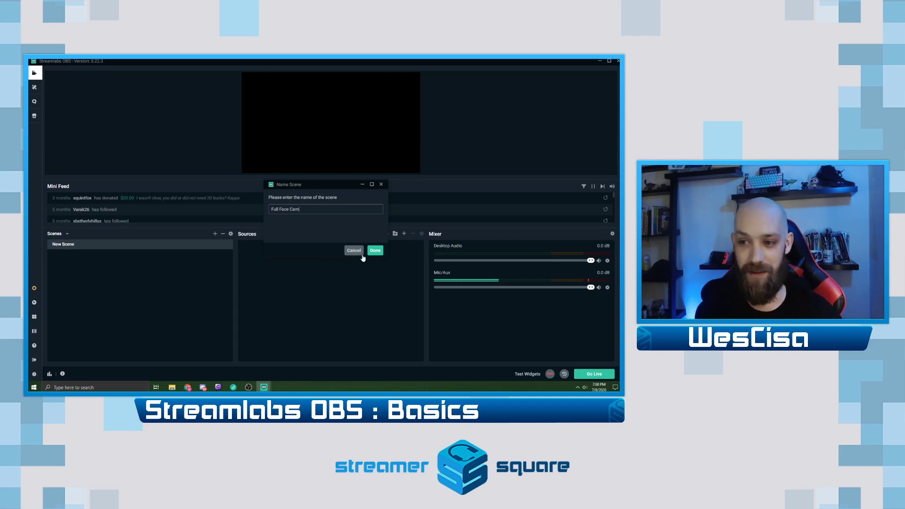
pyautogui.click(374, 251)
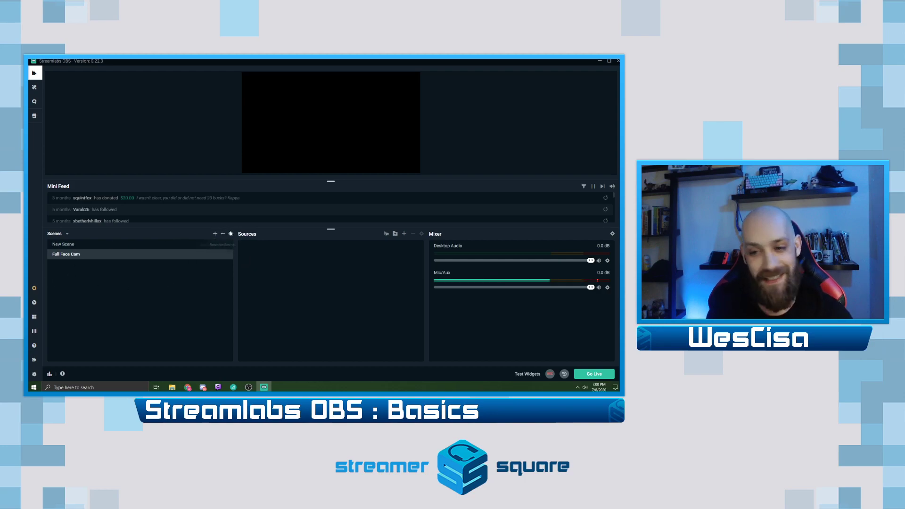
# Remove the scene named New Scene from the collection.
pyautogui.click(73, 245)
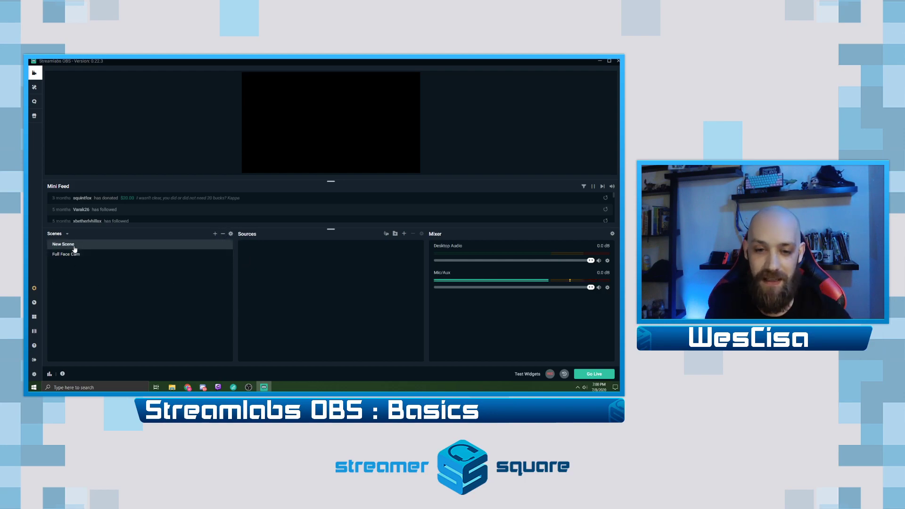
pyautogui.click(224, 234)
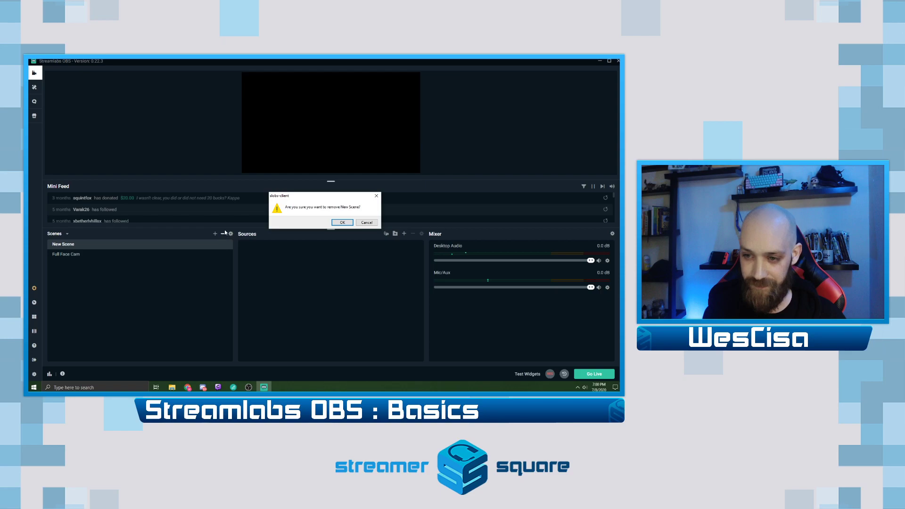
pyautogui.click(342, 223)
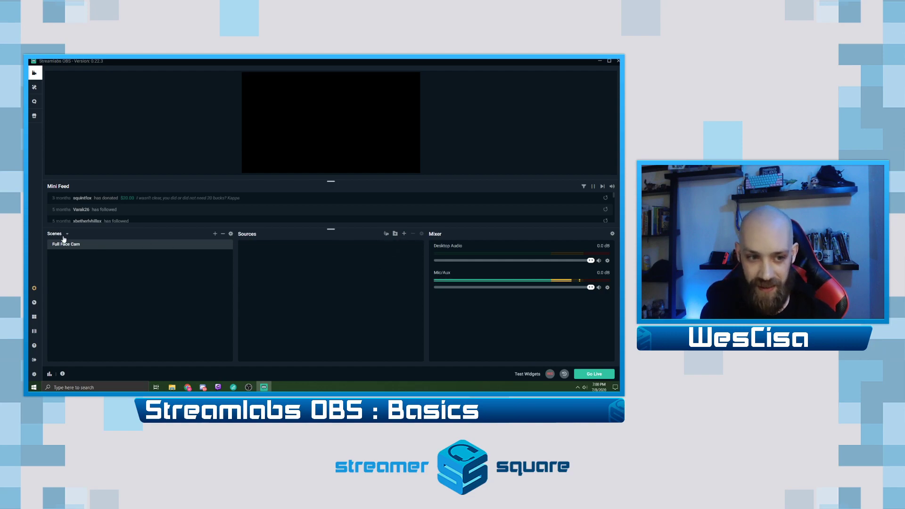
# Add a Video Capture Device source named Webcam to the Full Face Cam scene.
pyautogui.click(404, 235)
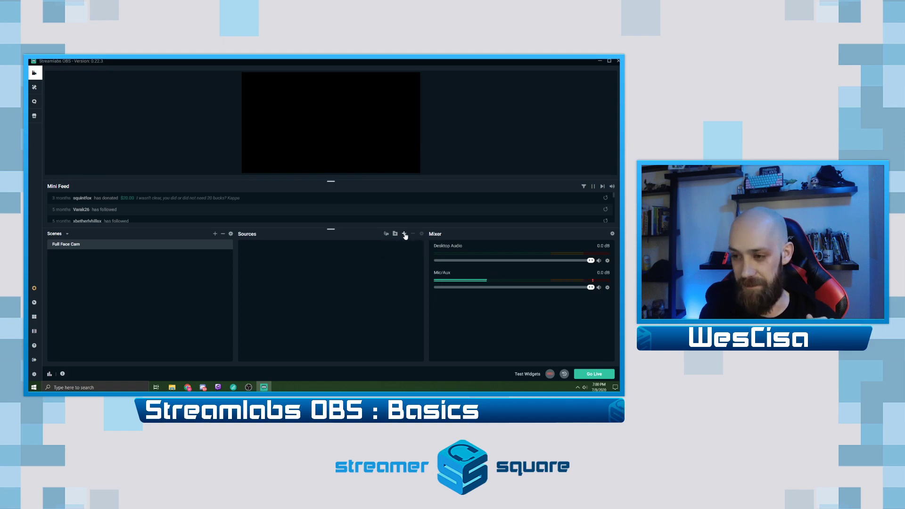
pyautogui.scroll(-1, 404, 235)
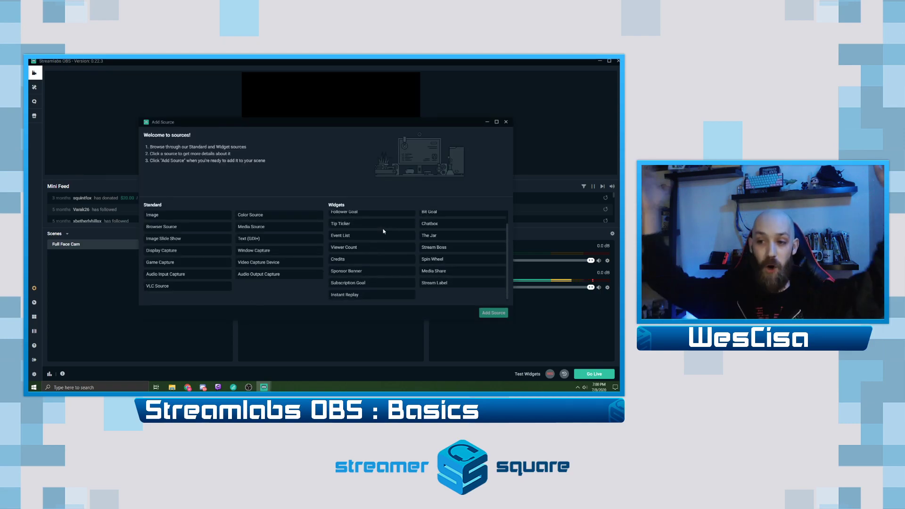
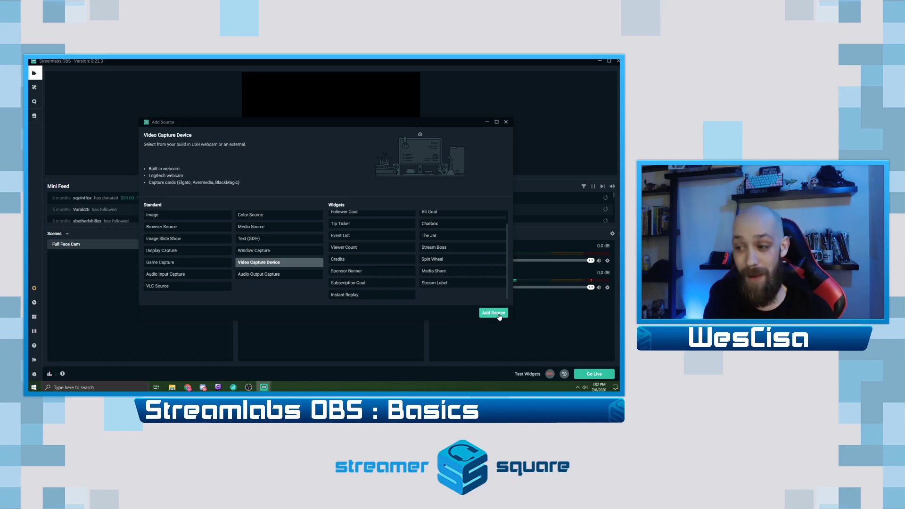
pyautogui.click(498, 313)
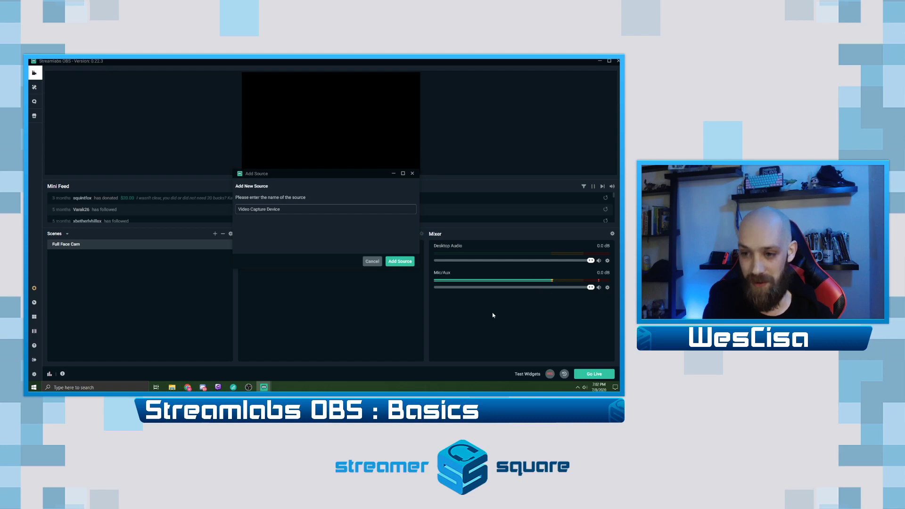
pyautogui.moveTo(296, 209); pyautogui.dragTo(237, 209)
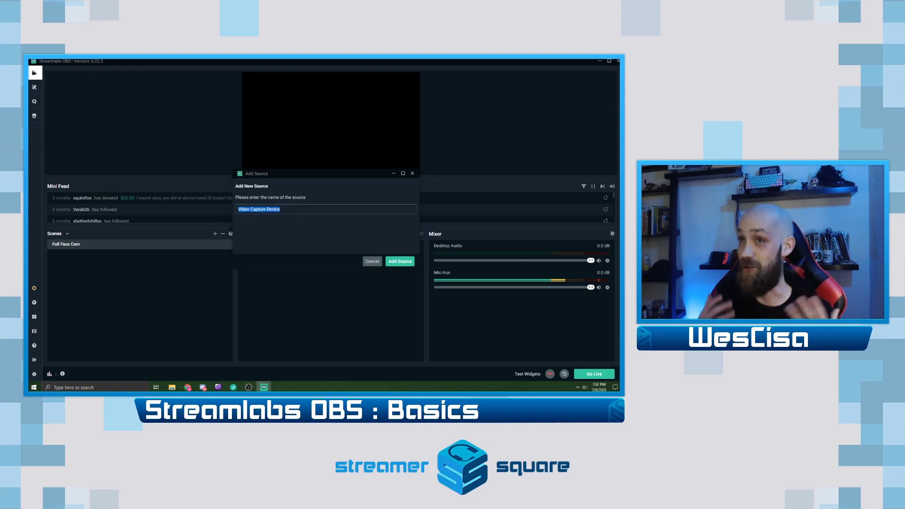
pyautogui.write('W')
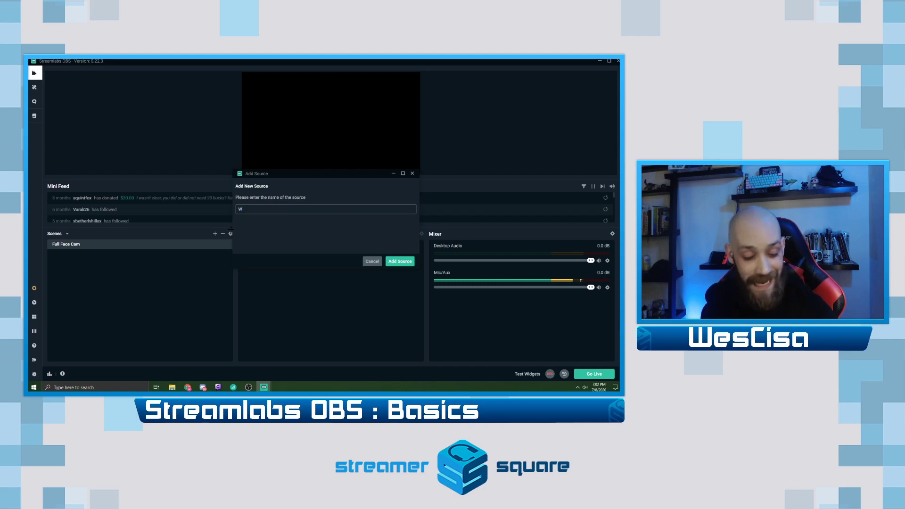
pyautogui.write('ebcam')
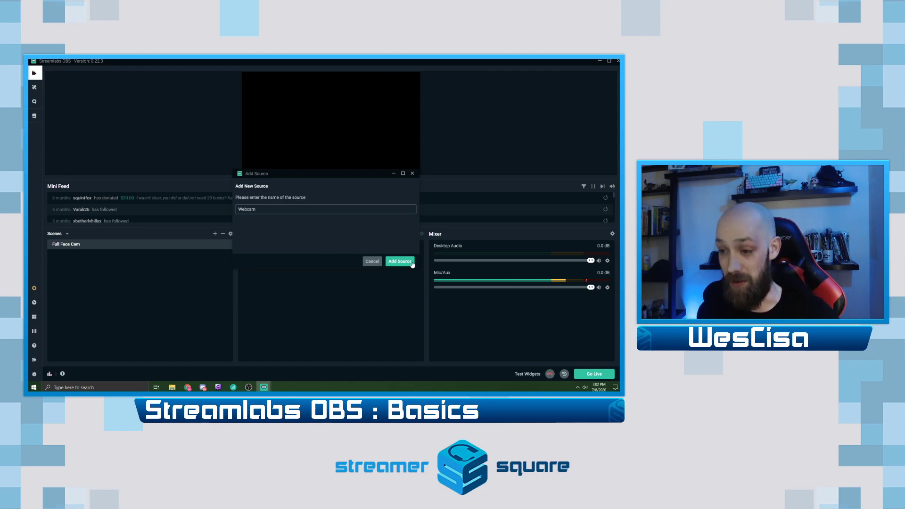
pyautogui.click(400, 261)
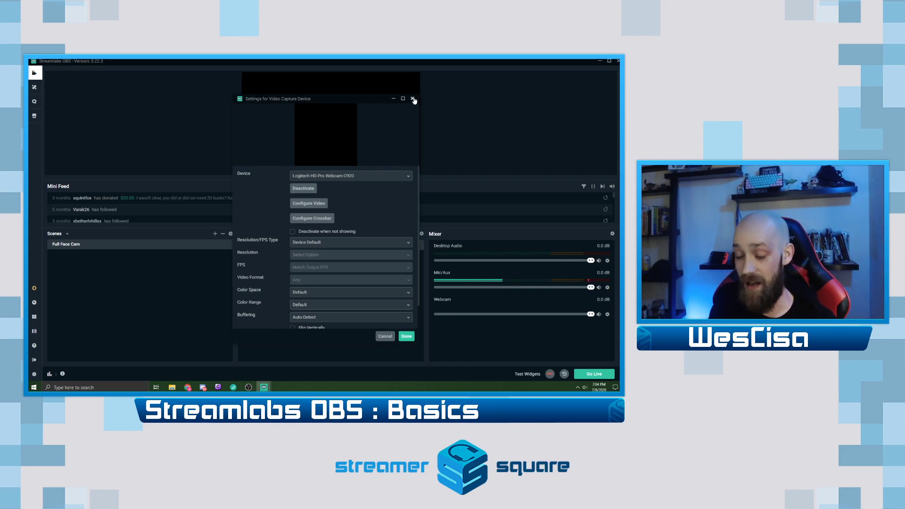
# Look through the Webcam source's device, resolution, color, buffering and audio output settings.
pyautogui.scroll(-1, 393, 234)
pyautogui.scroll(-2, 393, 234)
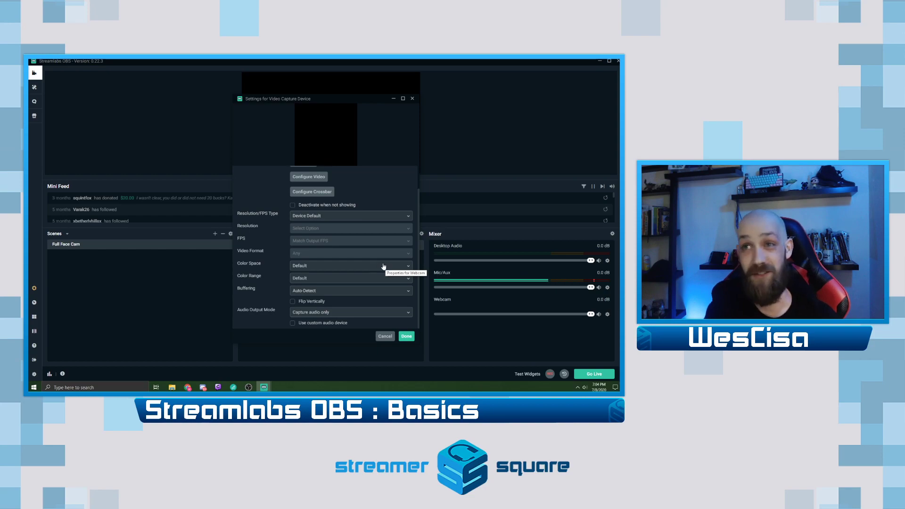
pyautogui.scroll(1, 358, 287)
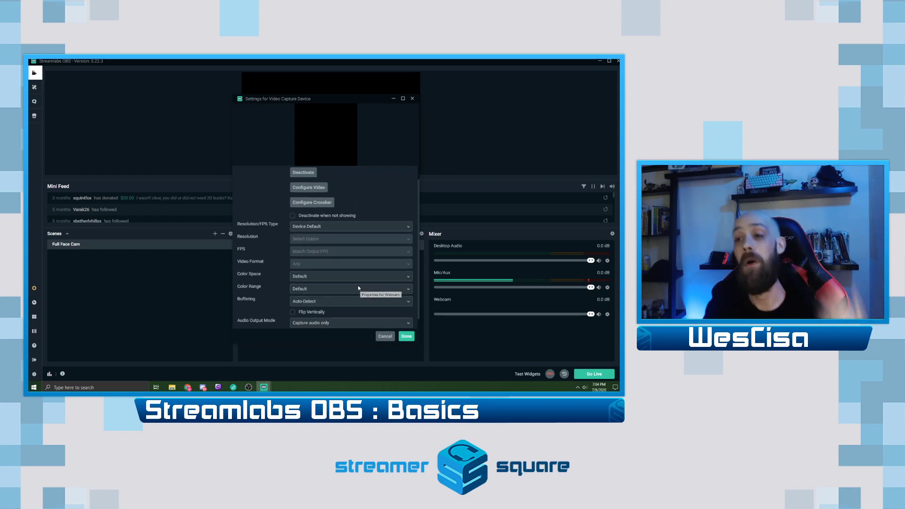
pyautogui.scroll(2, 358, 287)
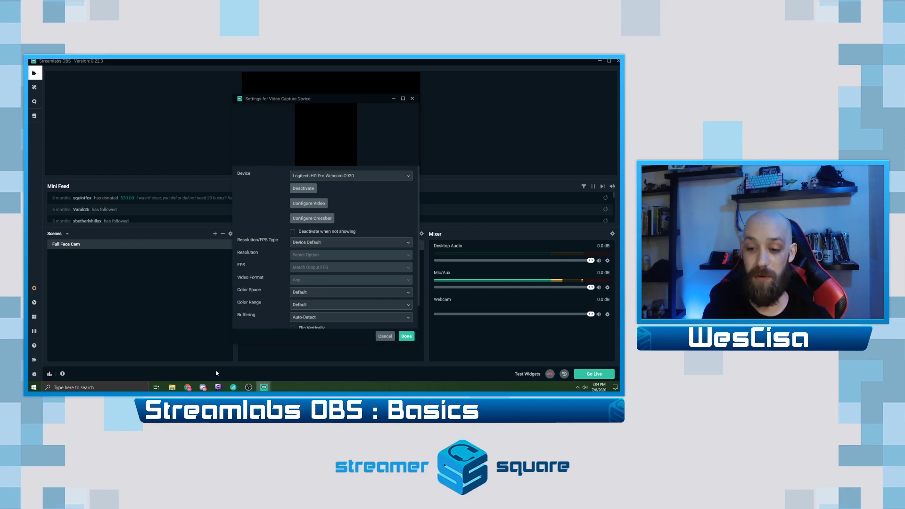
# Switch to the Google Slides presentation, present the Setup Mic And Webcam slide, and return to the Streamlabs OBS source settings.
pyautogui.click(187, 387)
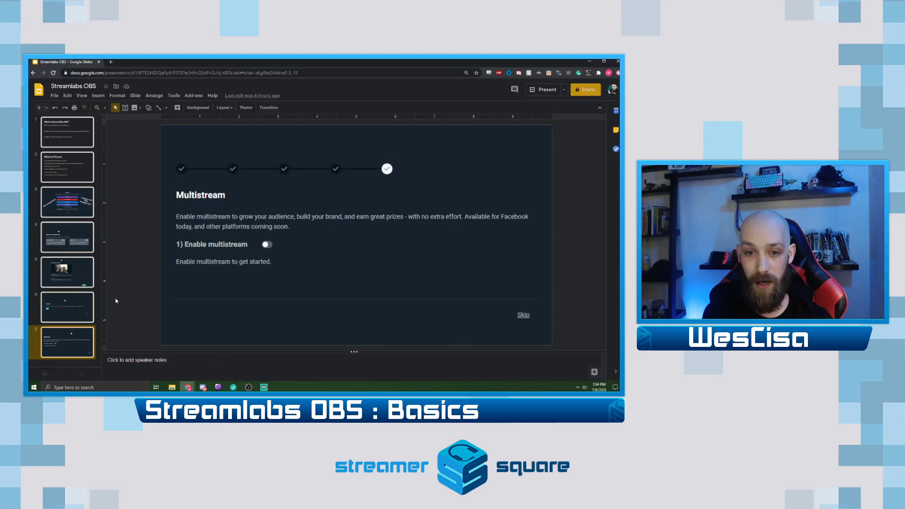
pyautogui.click(72, 268)
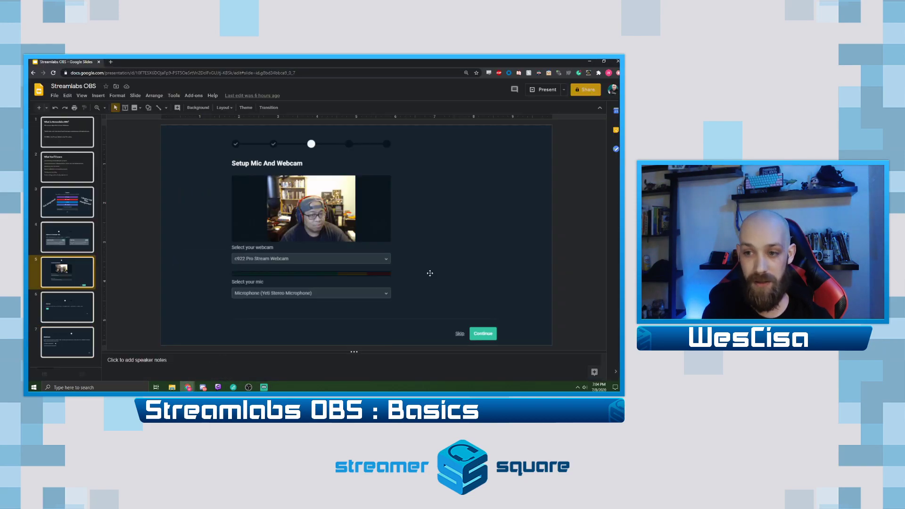
pyautogui.click(549, 89)
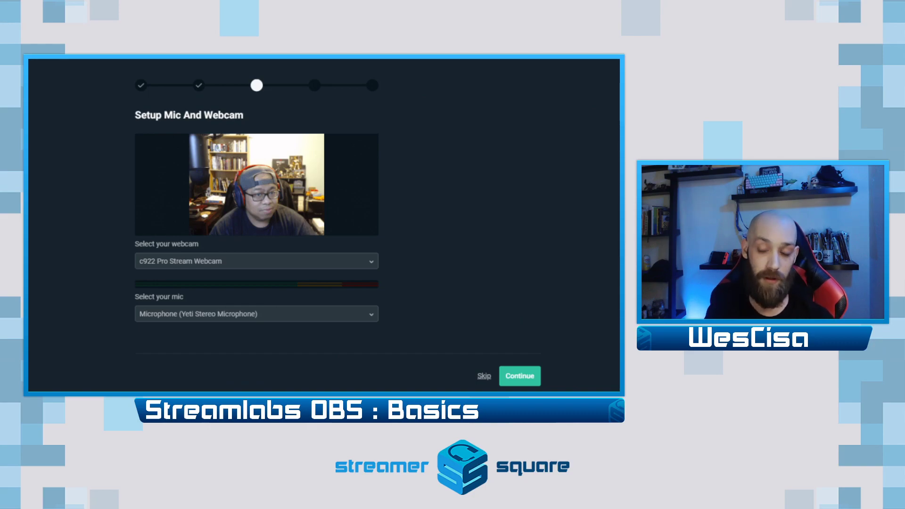
pyautogui.press('Escape')
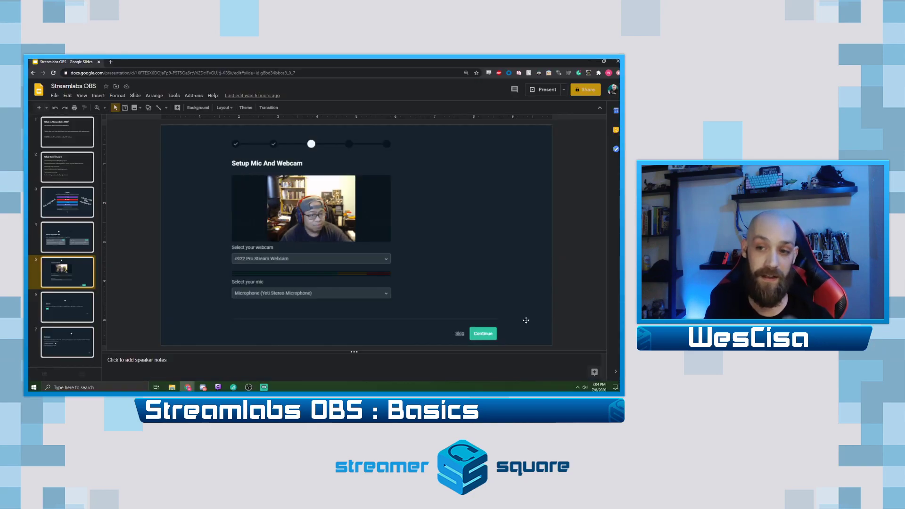
pyautogui.click(589, 61)
pyautogui.moveTo(263, 387)
pyautogui.click(290, 359)
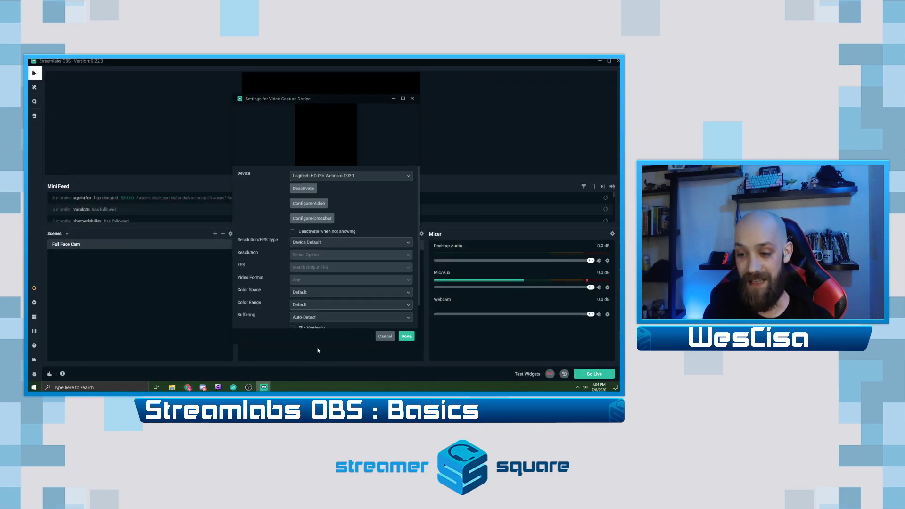
# Accept the Webcam source settings and add an Image source named with the presenter's first name followed by Fake Webcam.
pyautogui.click(411, 339)
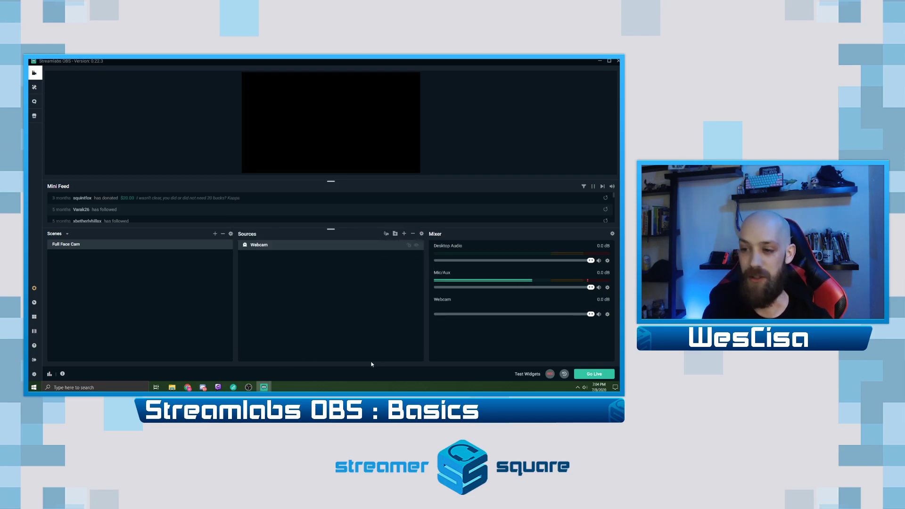
pyautogui.click(404, 234)
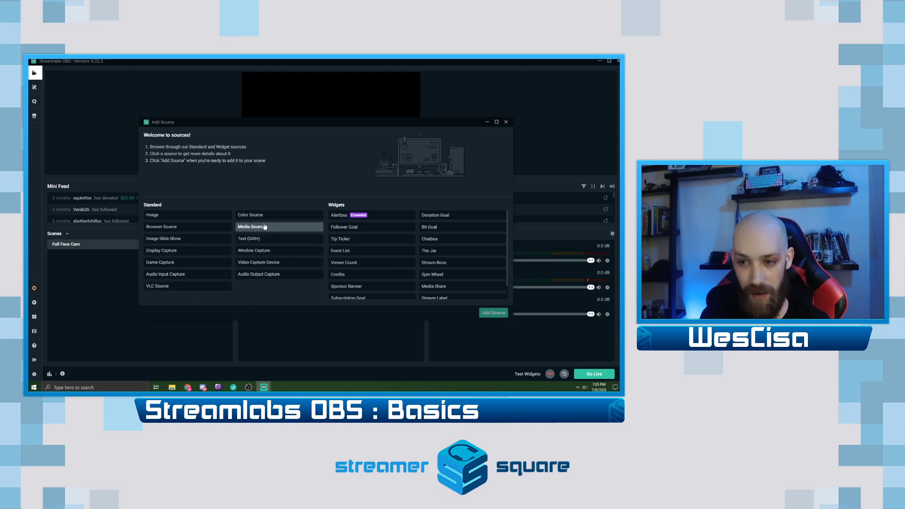
pyautogui.click(165, 214)
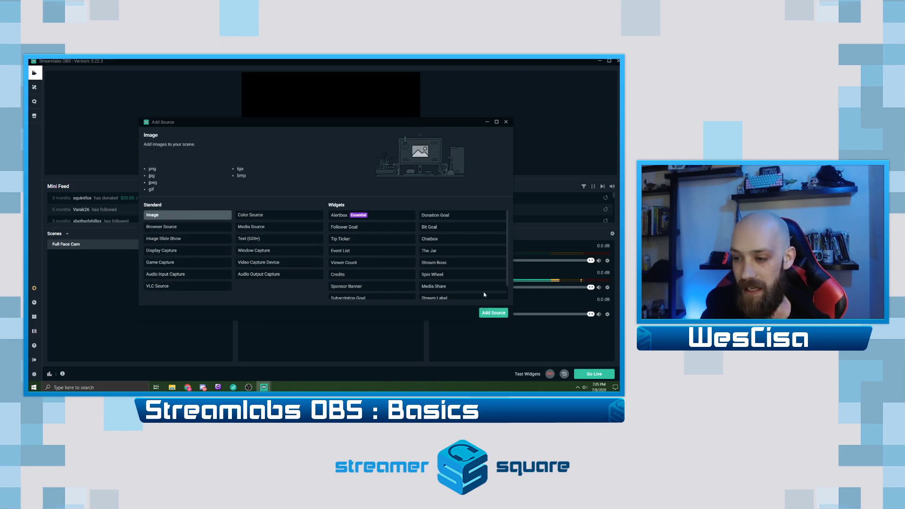
pyautogui.click(493, 313)
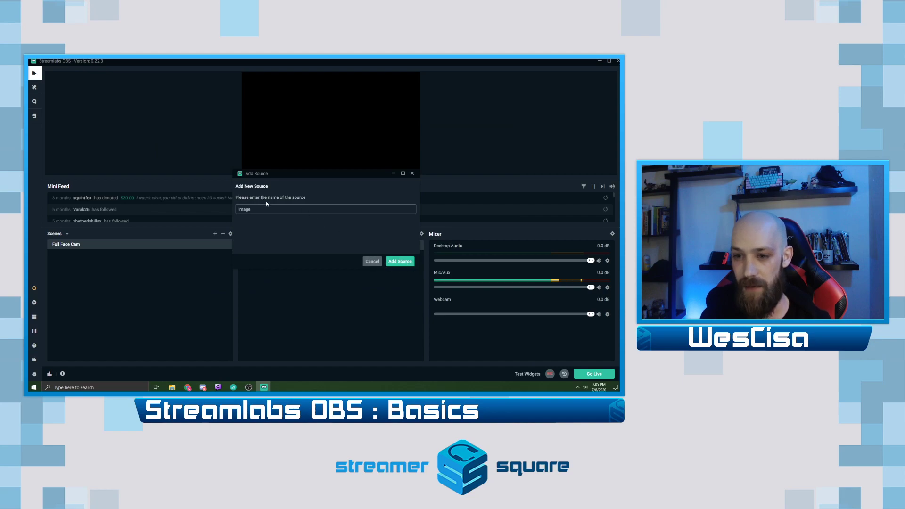
pyautogui.write('Wes')
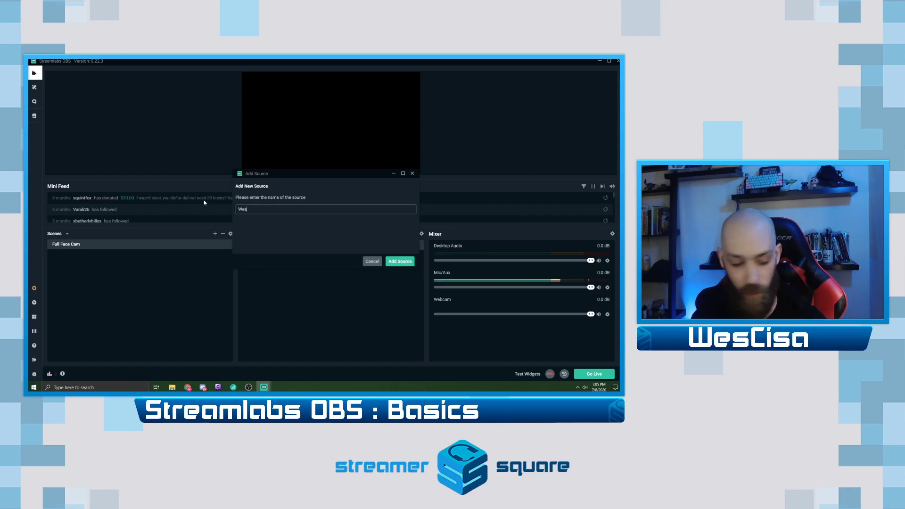
pyautogui.write(' Fake Webcam')
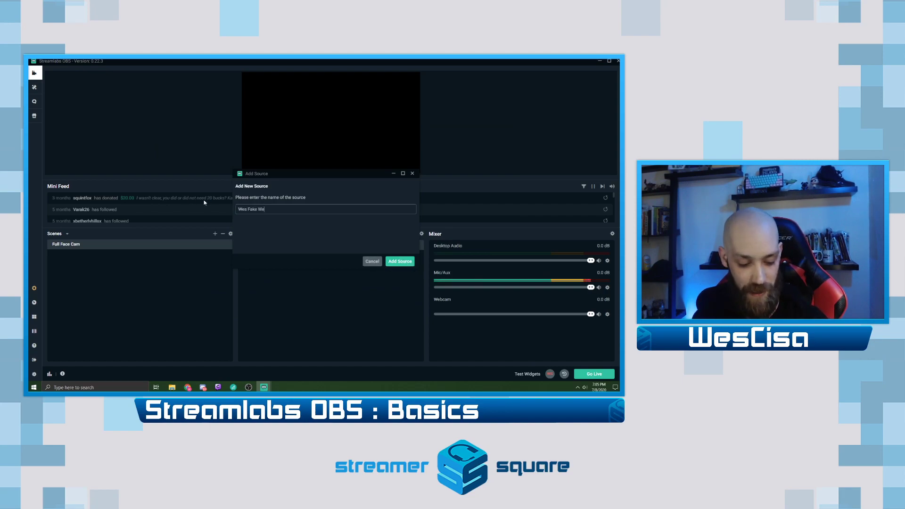
pyautogui.click(400, 262)
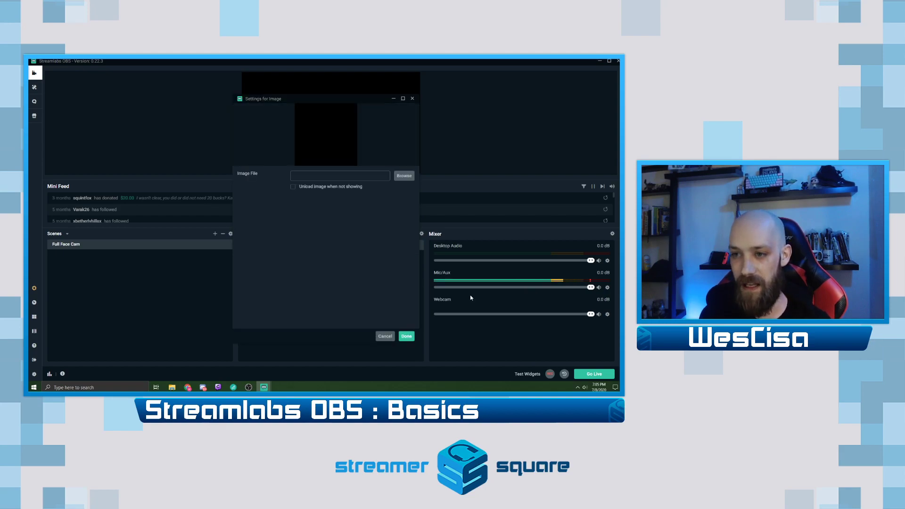
# Choose the presenter's portrait photo from the Assets folder as the new source's image file and accept the settings.
pyautogui.click(404, 176)
pyautogui.scroll(-3, 118, 140)
pyautogui.click(133, 175)
pyautogui.click(273, 215)
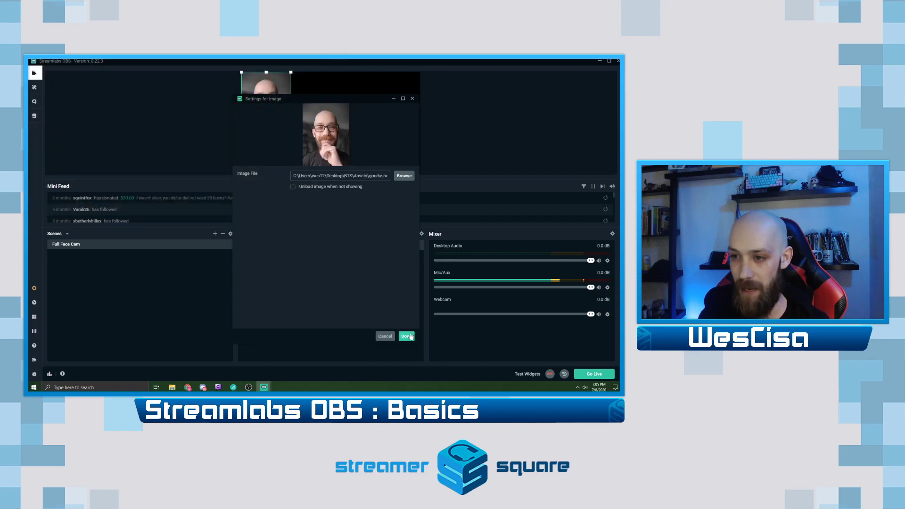
pyautogui.click(406, 336)
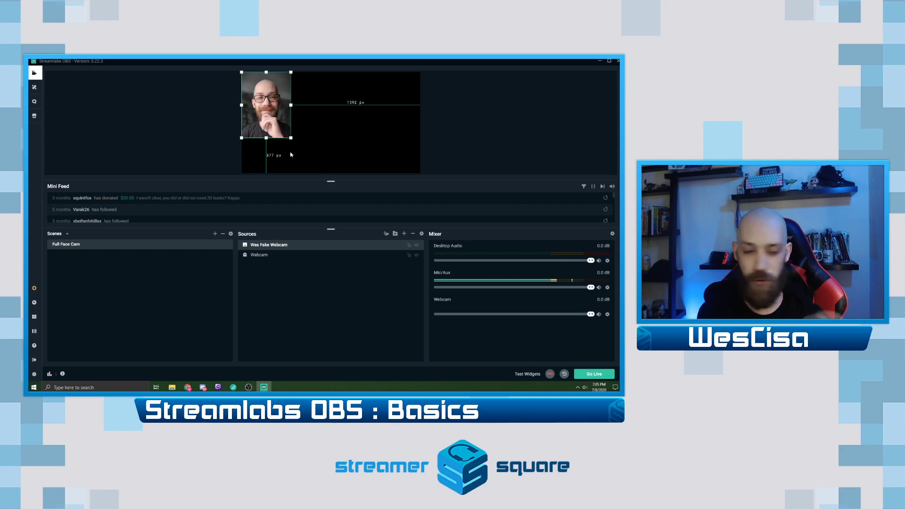
# Enlarge the portrait image to slightly wider than the canvas, center it, and align its upper edge with the canvas's upper edge.
pyautogui.moveTo(290, 138); pyautogui.dragTo(359, 230)
pyautogui.moveTo(326, 135); pyautogui.dragTo(433, 119)
pyautogui.moveTo(257, 113); pyautogui.dragTo(235, 115)
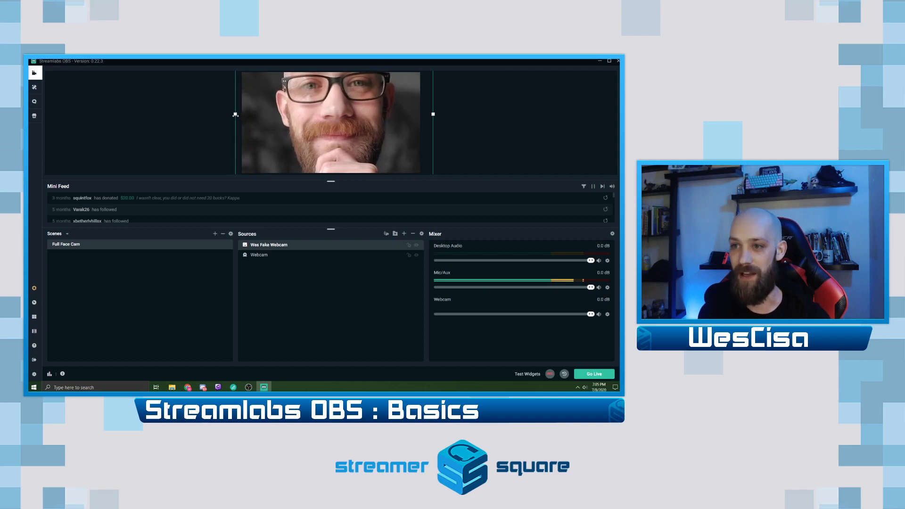
pyautogui.moveTo(345, 110); pyautogui.dragTo(374, 171)
pyautogui.moveTo(362, 117); pyautogui.dragTo(365, 150)
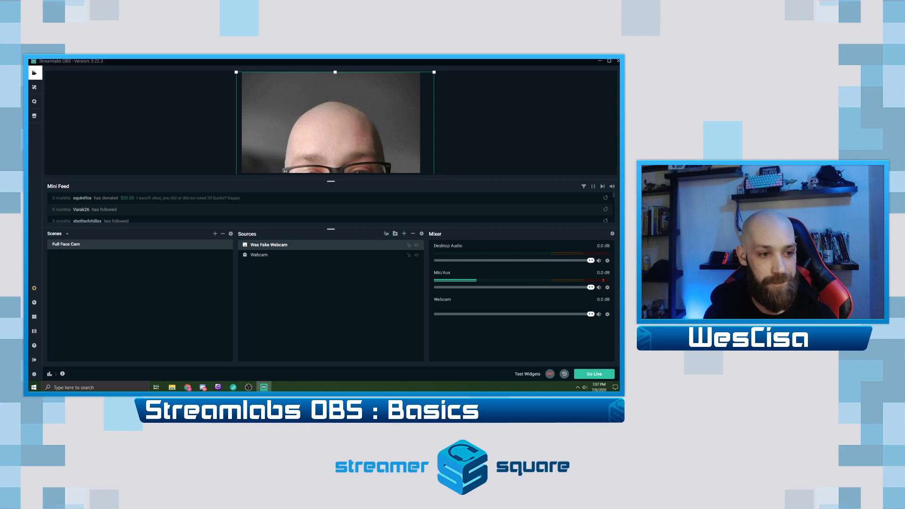
# Add a new scene named 2 Person Cam to the collection.
pyautogui.click(215, 233)
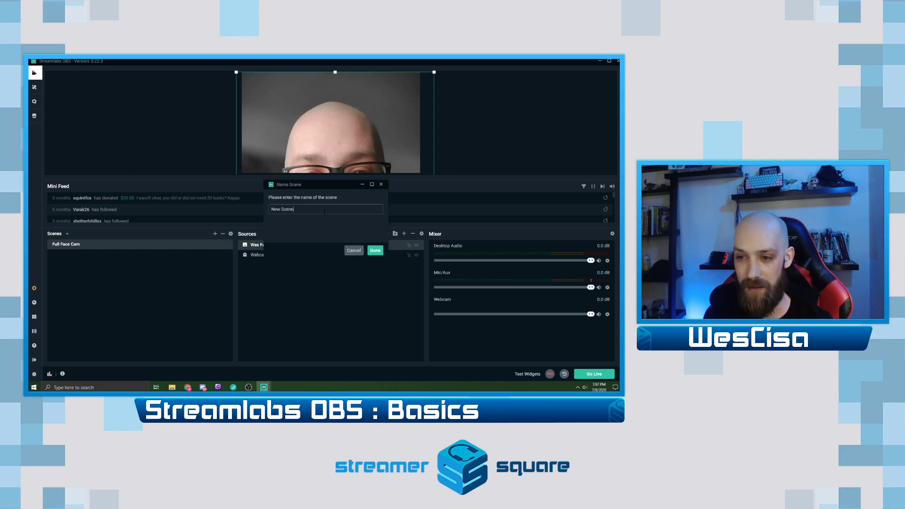
pyautogui.write('2 Person Cam')
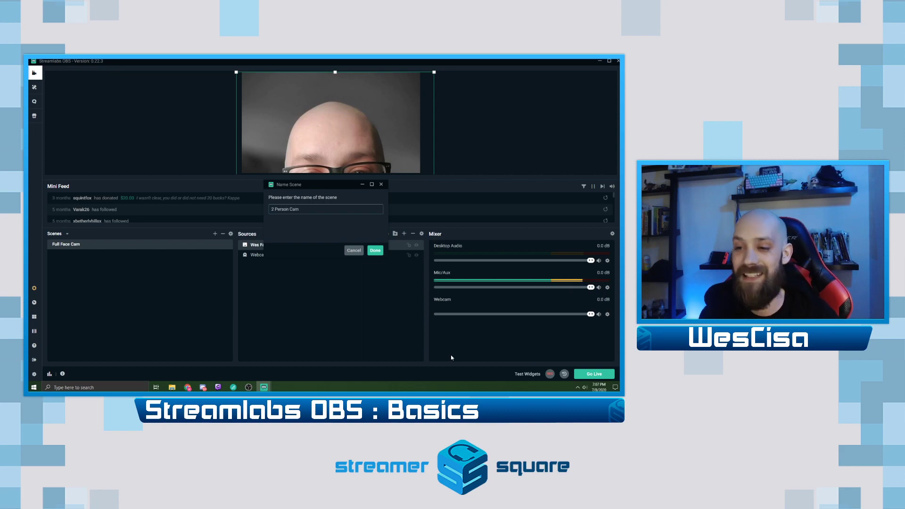
pyautogui.click(375, 250)
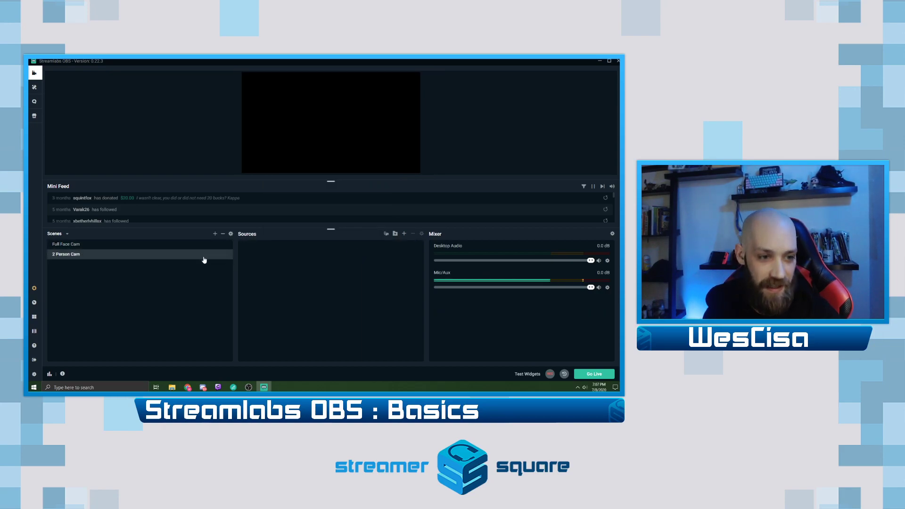
# Add a new Image source named @ Cam Overlay to the 2 Person Cam scene instead of reusing the existing image source.
pyautogui.click(404, 233)
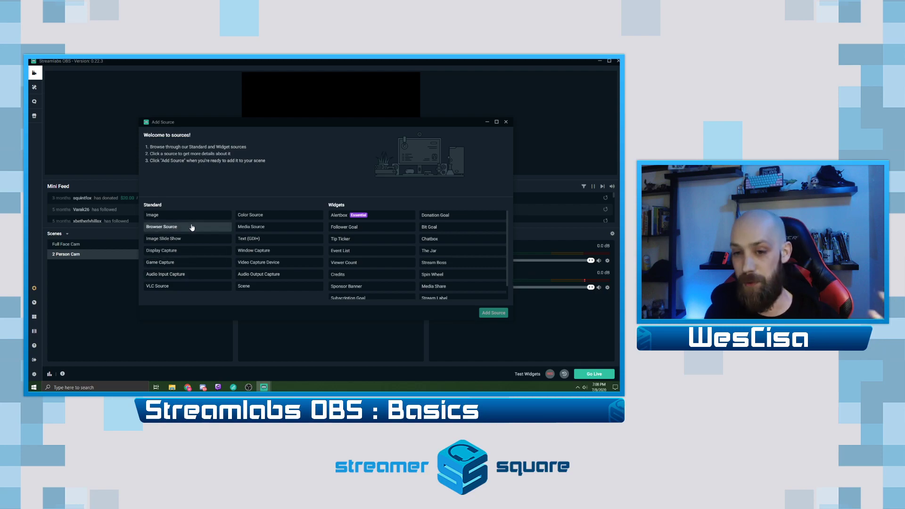
pyautogui.click(188, 216)
pyautogui.click(493, 313)
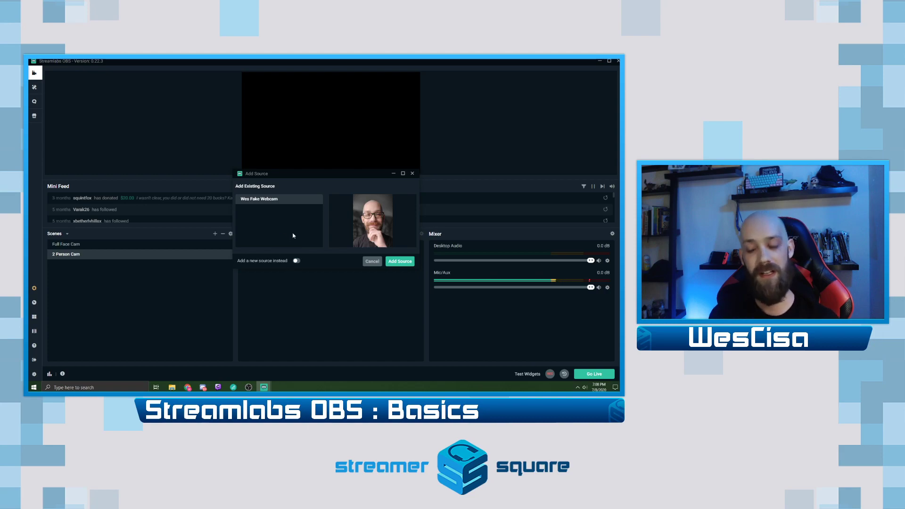
pyautogui.click(297, 262)
pyautogui.click(273, 210)
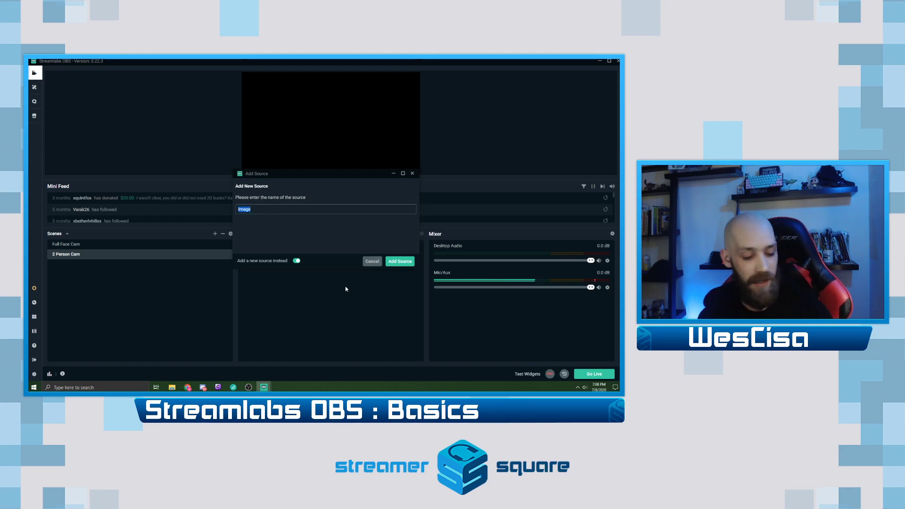
pyautogui.write('@ Cam Overla')
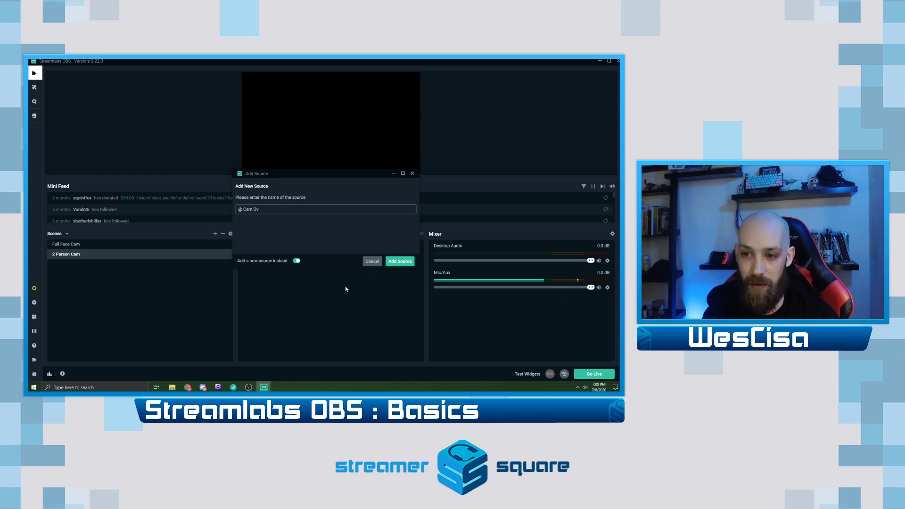
pyautogui.write('y')
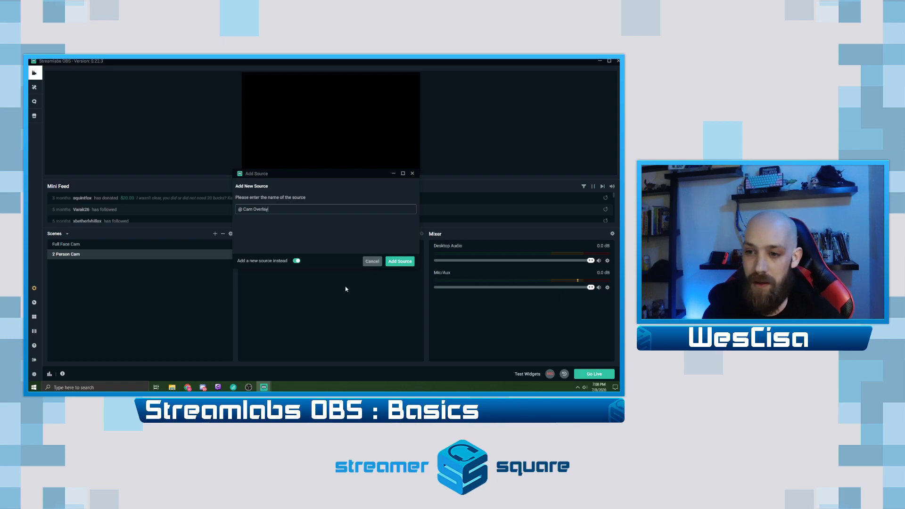
pyautogui.click(406, 262)
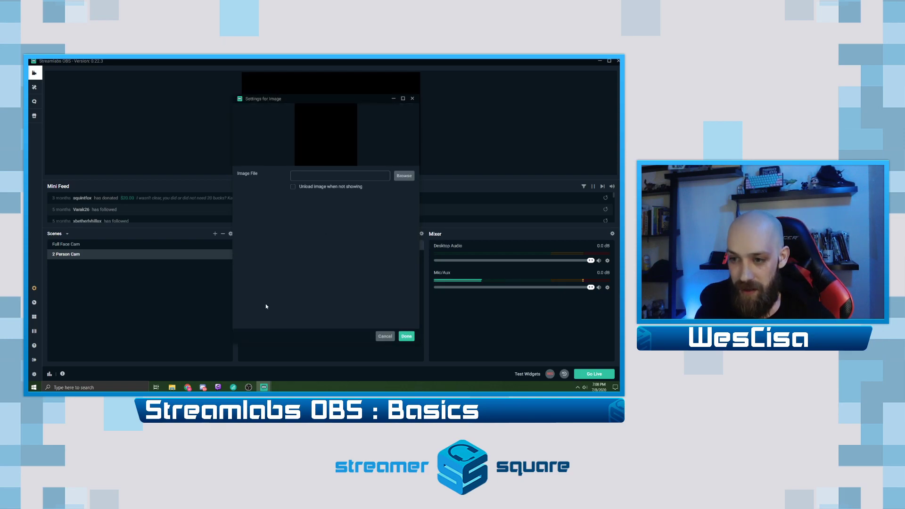
# Choose 2cam_Display from the Assets folder as the overlay's image file and accept the settings.
pyautogui.click(403, 176)
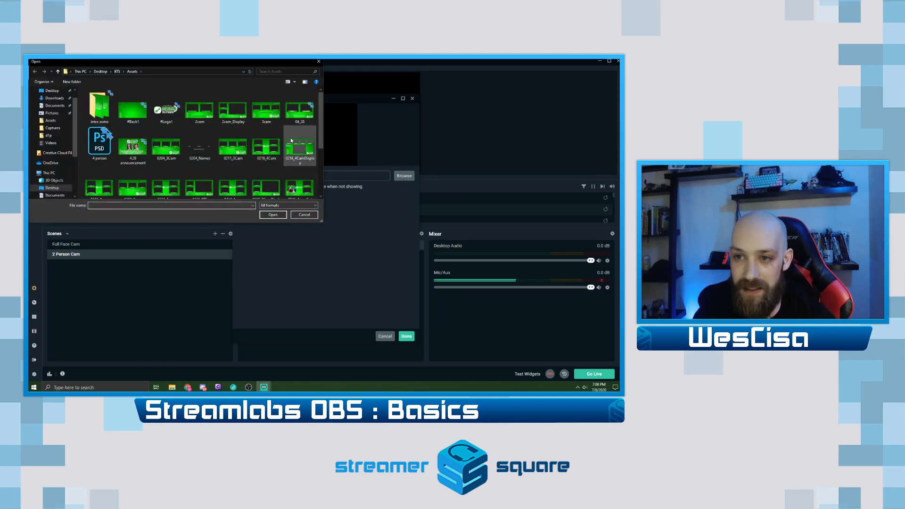
pyautogui.click(233, 111)
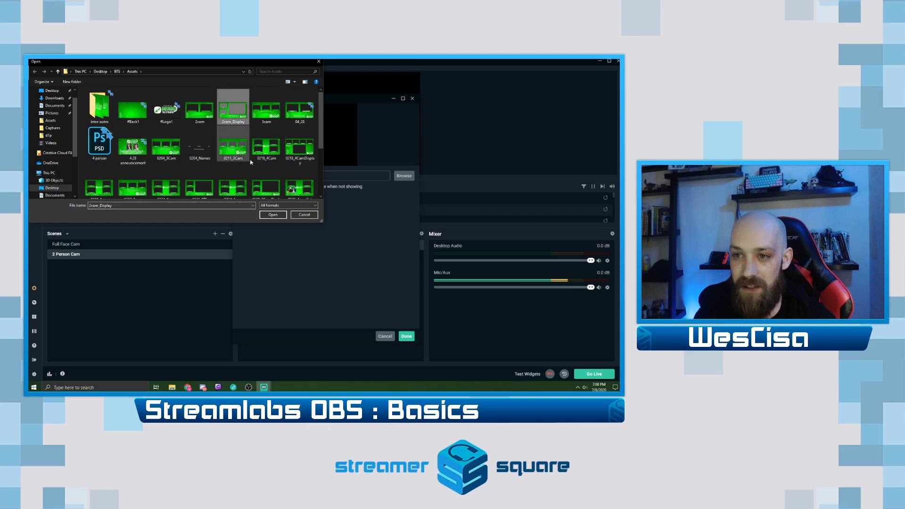
pyautogui.click(273, 215)
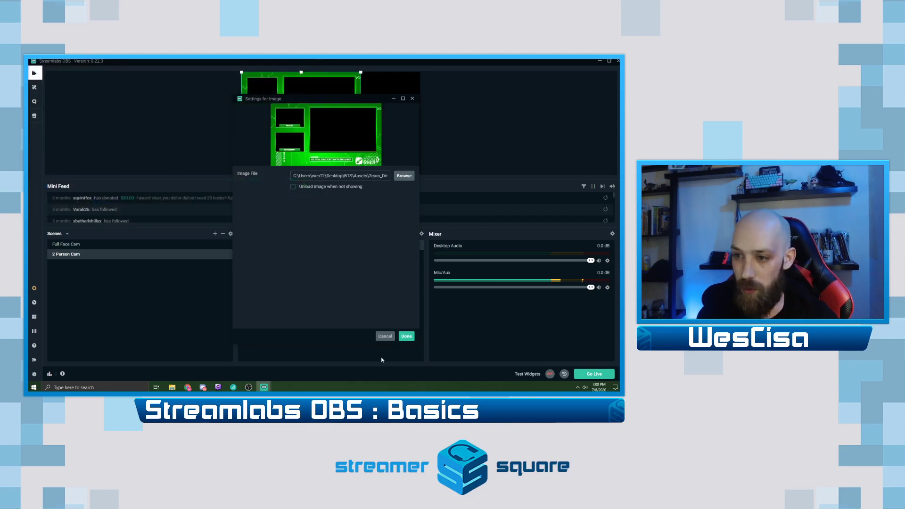
pyautogui.click(408, 336)
# Resize and position the @ Cam Overlay image so it fills the entire canvas, and deselect it.
pyautogui.moveTo(361, 140); pyautogui.dragTo(338, 126)
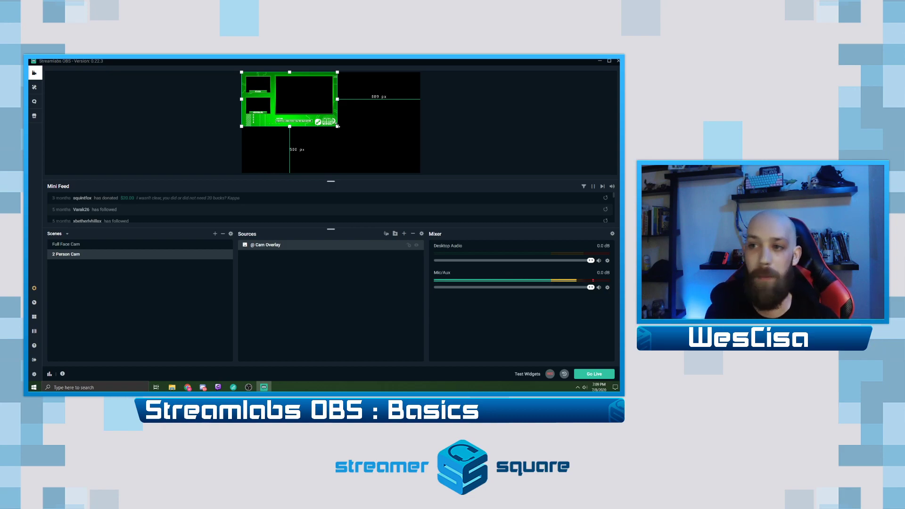
pyautogui.moveTo(292, 77); pyautogui.dragTo(380, 93)
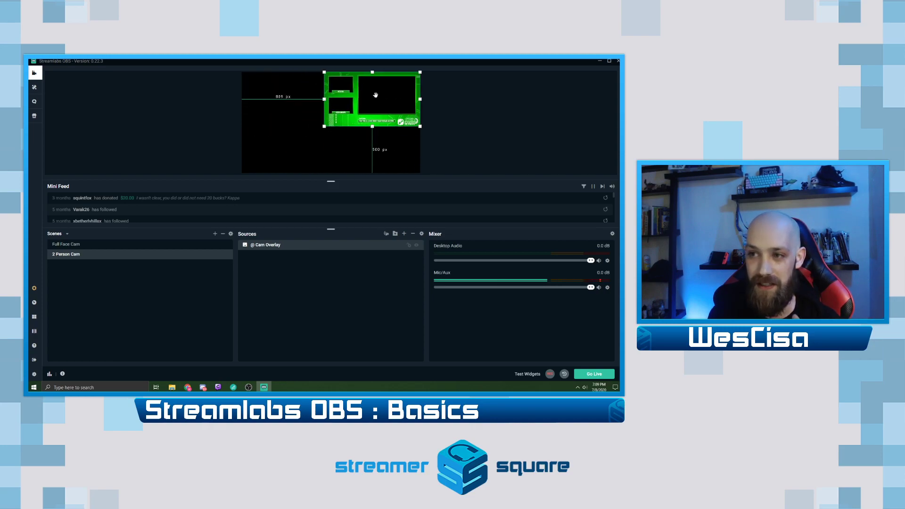
pyautogui.moveTo(324, 127); pyautogui.dragTo(241, 173)
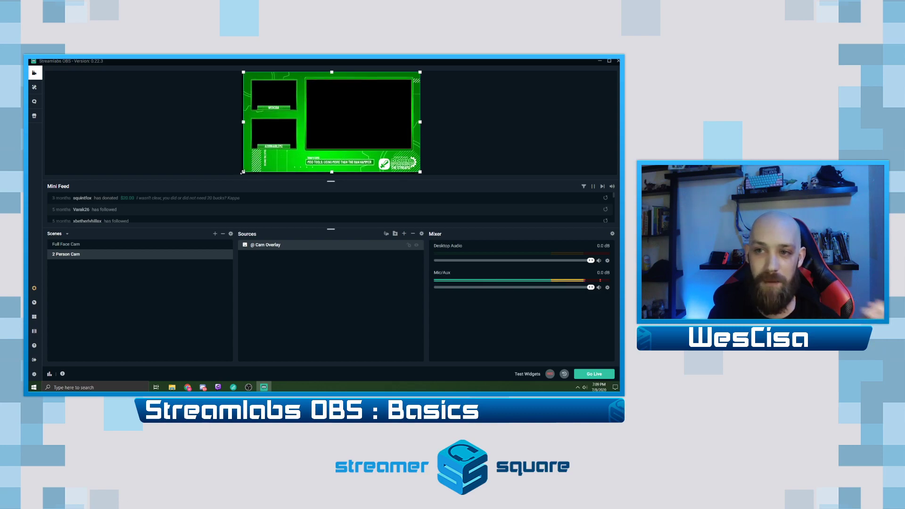
pyautogui.moveTo(252, 174)
pyautogui.mouseDown()
pyautogui.moveTo(280, 159)
pyautogui.moveTo(242, 173)
pyautogui.mouseUp()
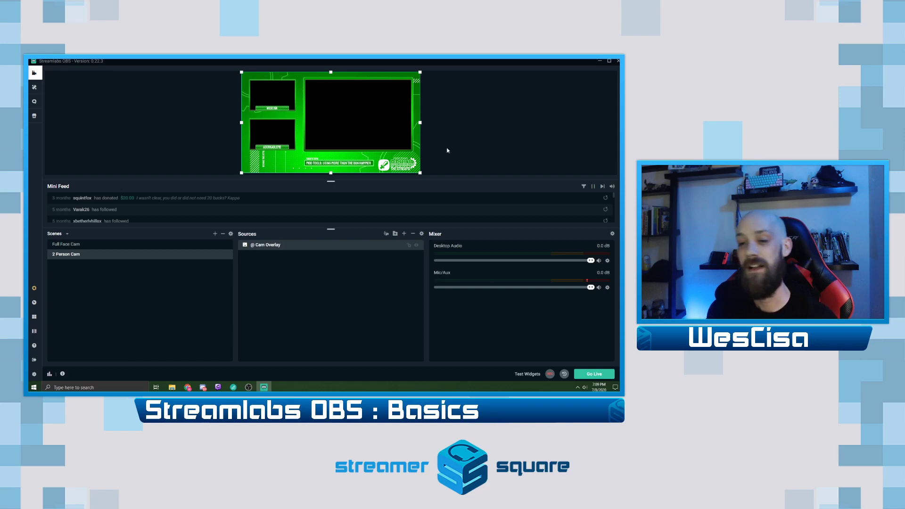
pyautogui.click(438, 114)
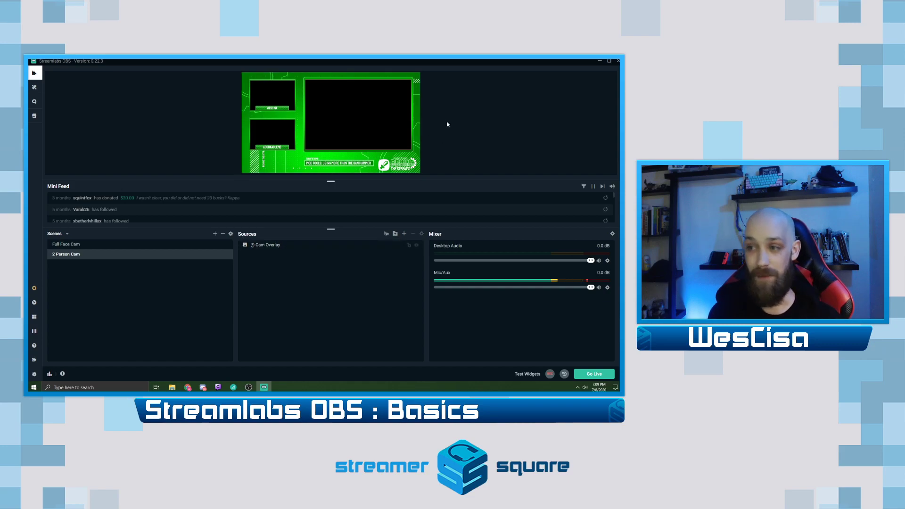
# Add the existing fake webcam Image source to the 2 Person Cam scene.
pyautogui.click(342, 140)
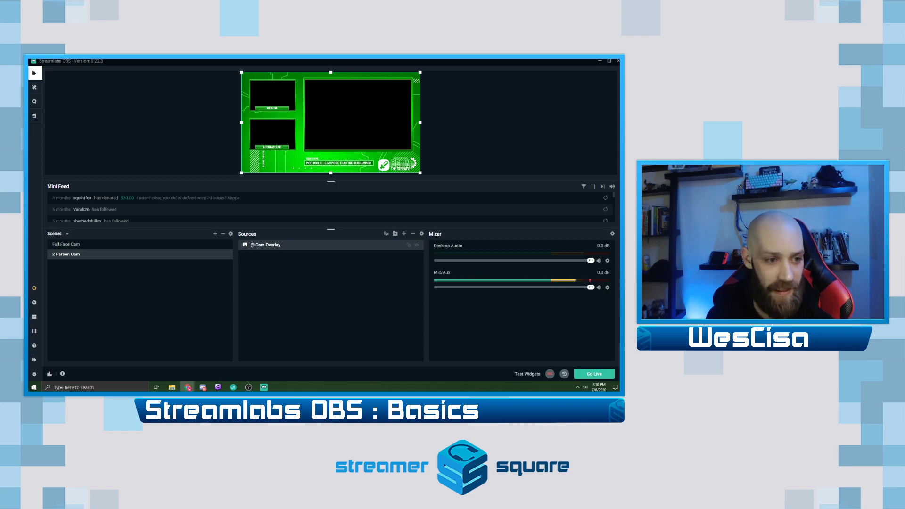
pyautogui.click(405, 247)
pyautogui.click(403, 233)
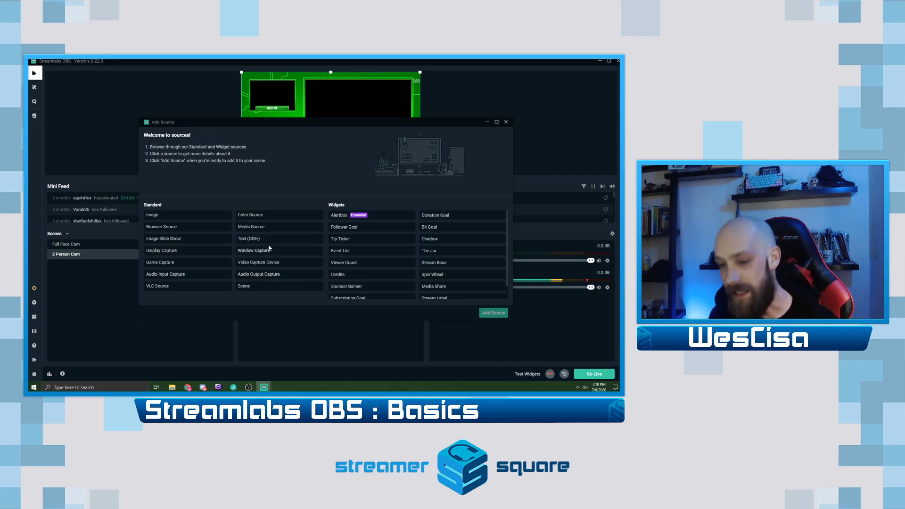
pyautogui.click(164, 214)
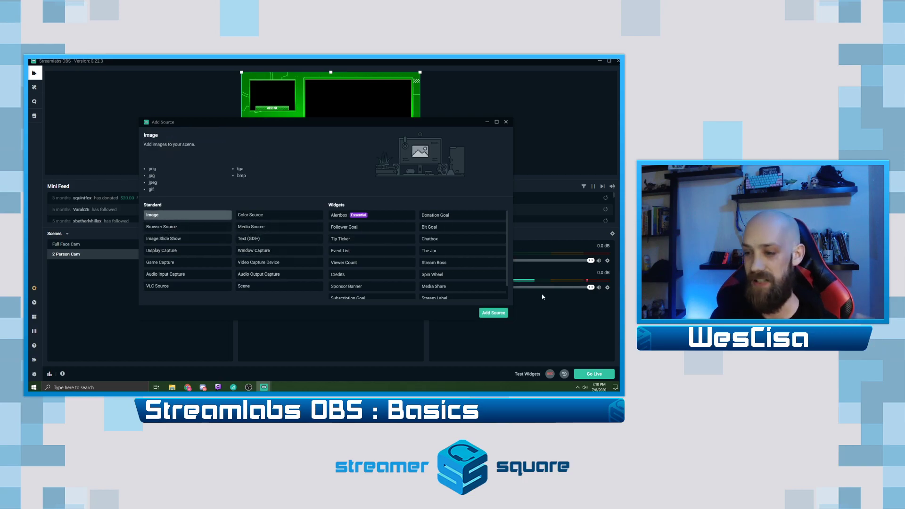
pyautogui.click(493, 313)
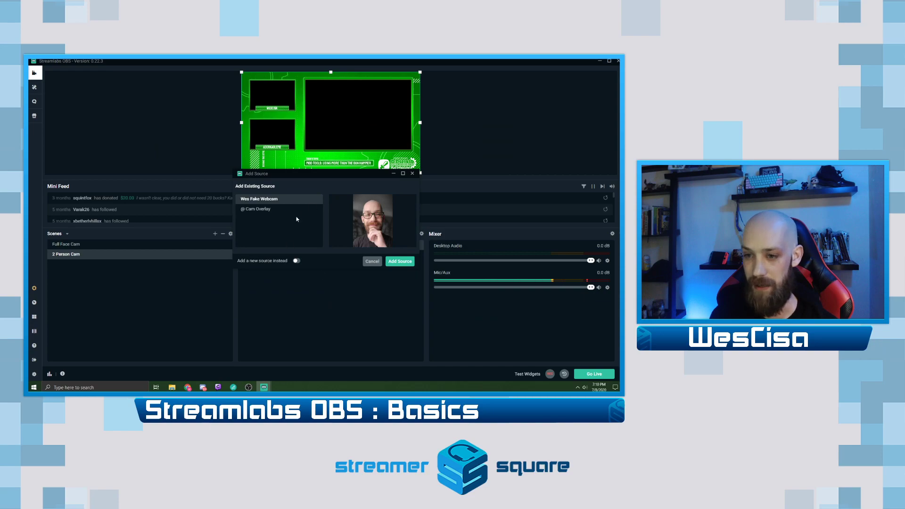
pyautogui.click(261, 211)
pyautogui.click(264, 199)
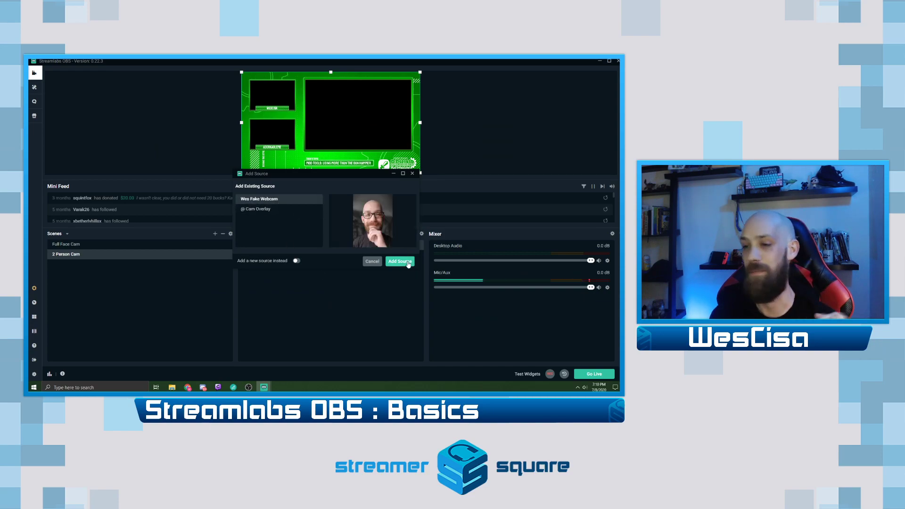
pyautogui.click(399, 262)
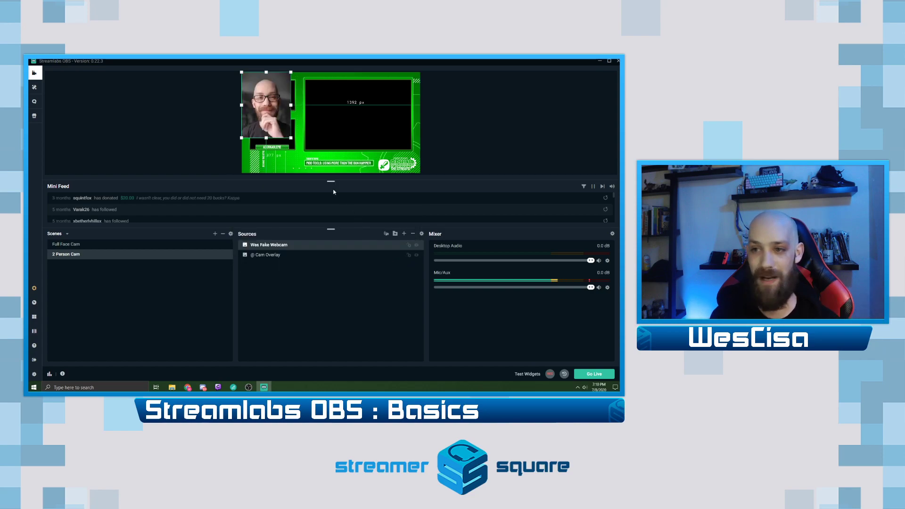
# Position the portrait over the overlay's two small camera frames and place its source beneath @ Cam Overlay in the source order.
pyautogui.moveTo(266, 111)
pyautogui.mouseDown()
pyautogui.moveTo(299, 118)
pyautogui.moveTo(272, 101)
pyautogui.moveTo(271, 117)
pyautogui.mouseUp()
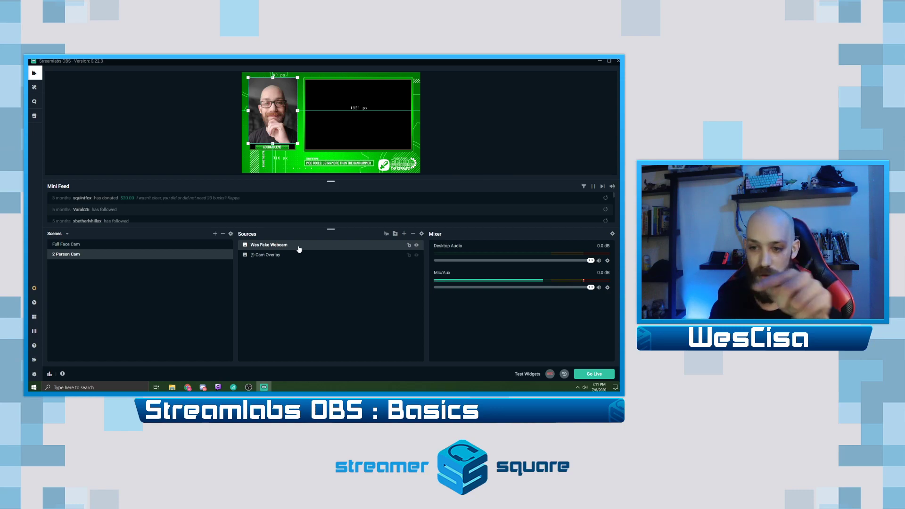
pyautogui.moveTo(299, 249); pyautogui.dragTo(289, 260)
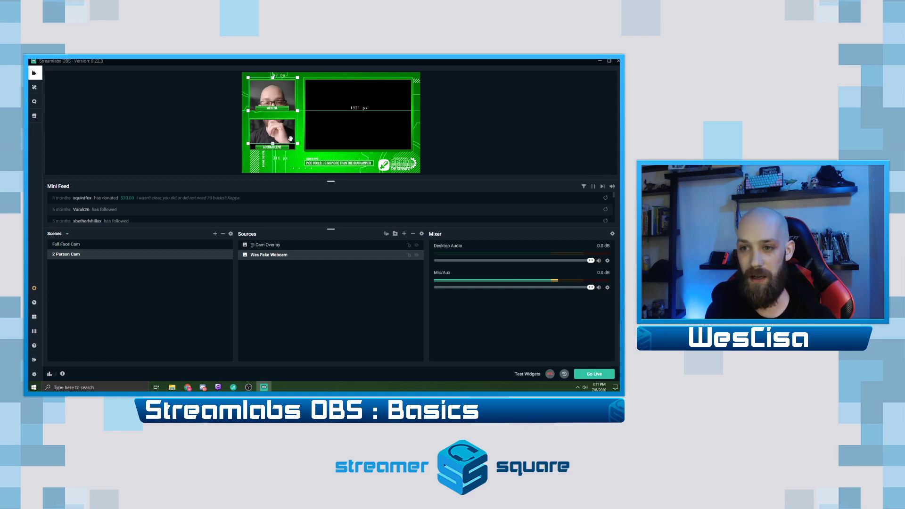
pyautogui.moveTo(271, 127)
pyautogui.mouseDown()
pyautogui.moveTo(283, 130)
pyautogui.moveTo(268, 125)
pyautogui.moveTo(273, 103)
pyautogui.moveTo(272, 133)
pyautogui.mouseUp()
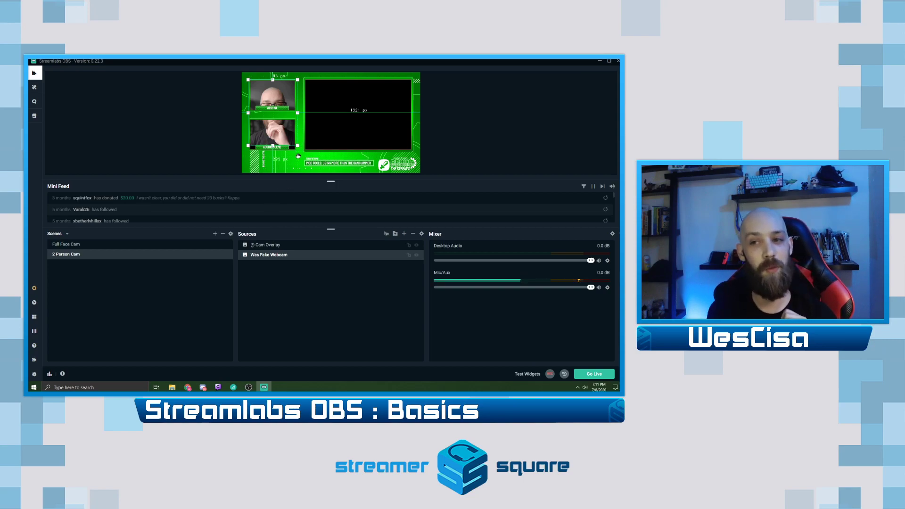
# Shrink the portrait slightly and crop its lower part so it only fills the overlay's upper camera frame.
pyautogui.moveTo(297, 146)
pyautogui.mouseDown()
pyautogui.moveTo(291, 129)
pyautogui.moveTo(297, 137)
pyautogui.mouseUp()
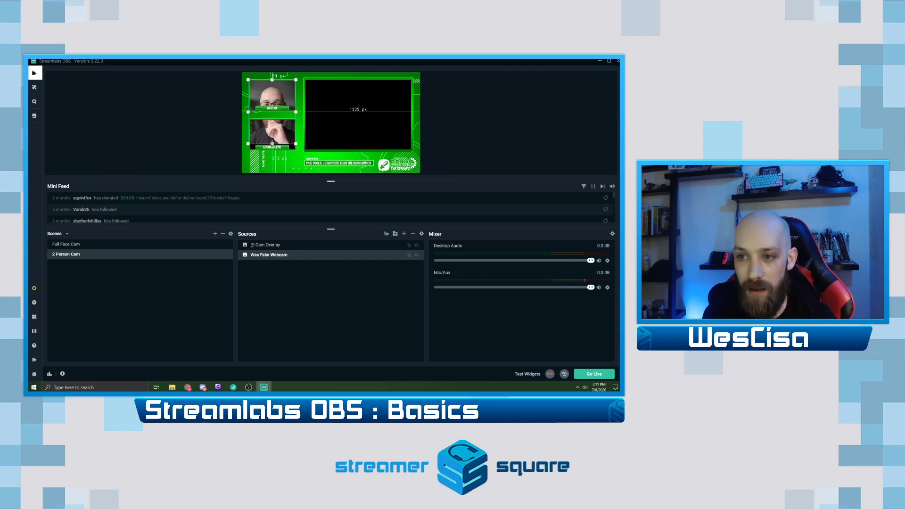
pyautogui.moveTo(272, 143); pyautogui.dragTo(284, 115)
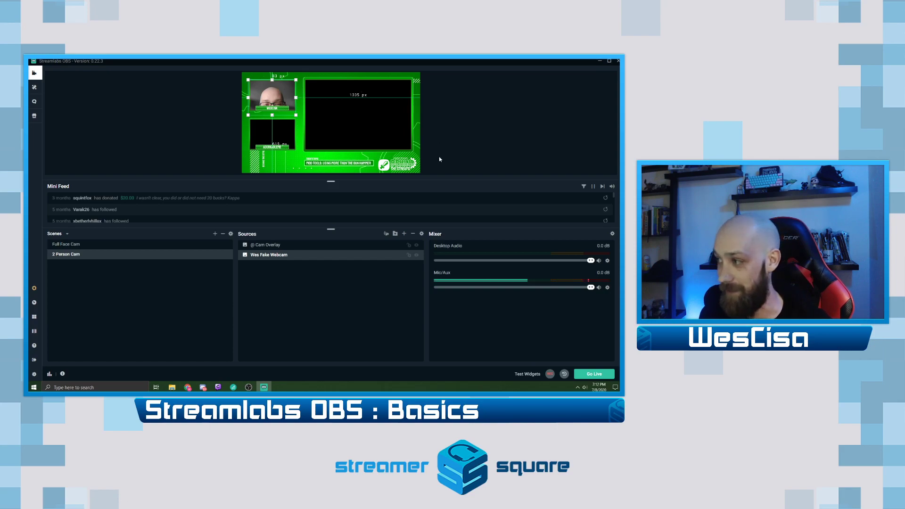
pyautogui.click(508, 151)
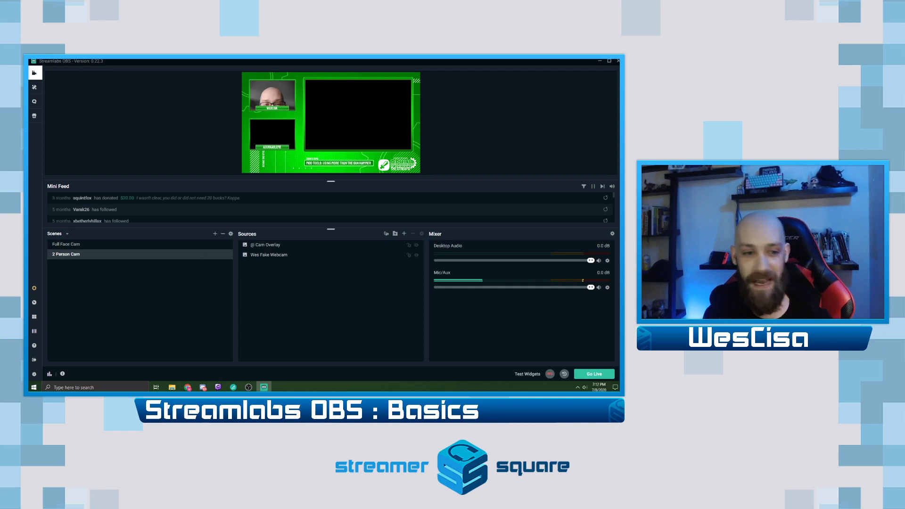
pyautogui.click(404, 234)
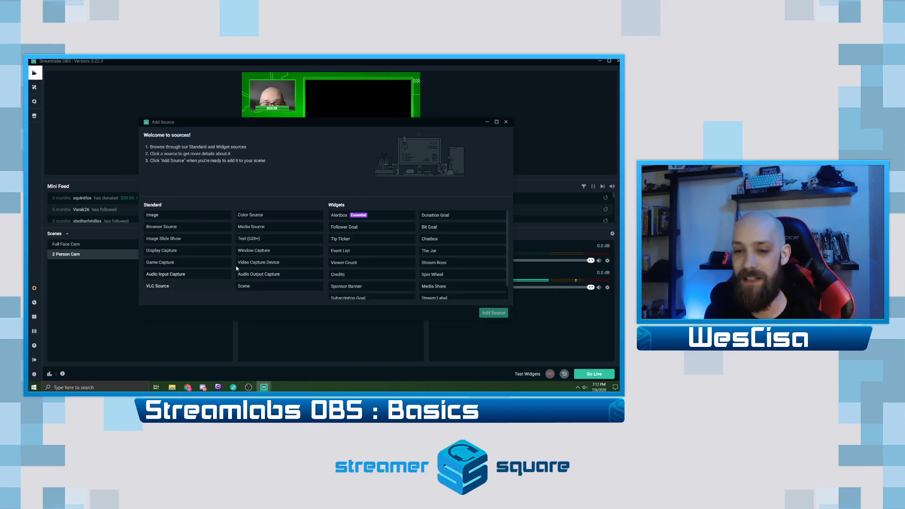
pyautogui.scroll(-1, 359, 274)
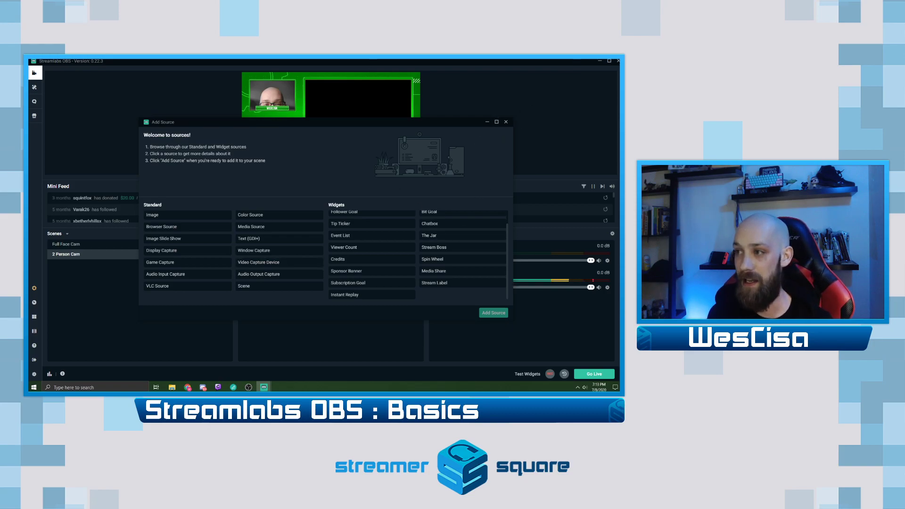
pyautogui.click(599, 60)
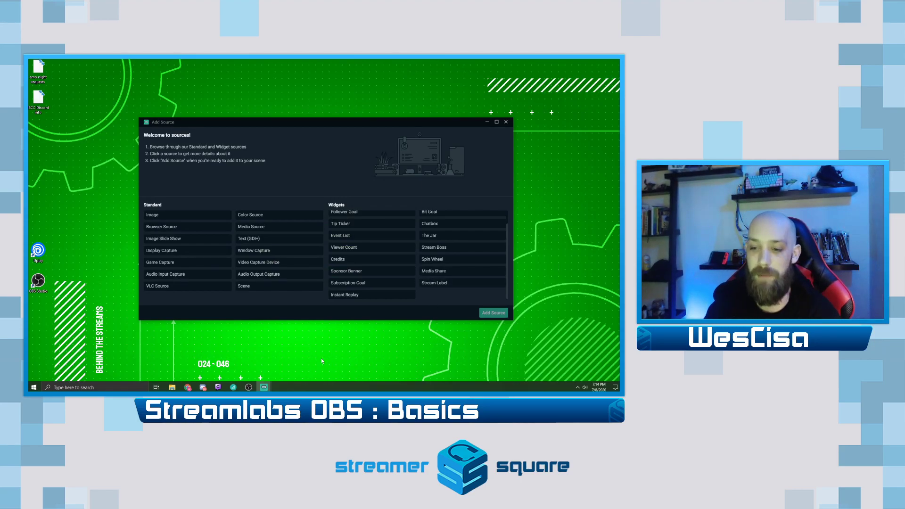
pyautogui.moveTo(271, 387)
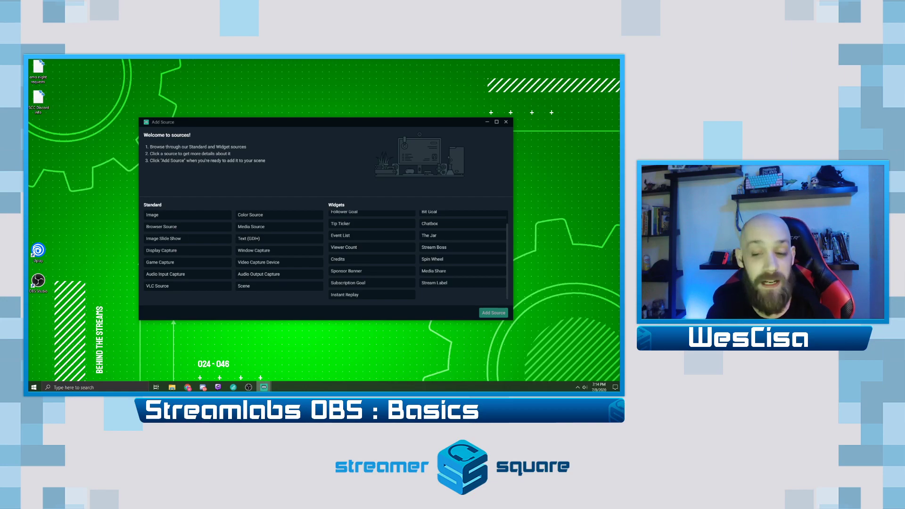
pyautogui.click(231, 358)
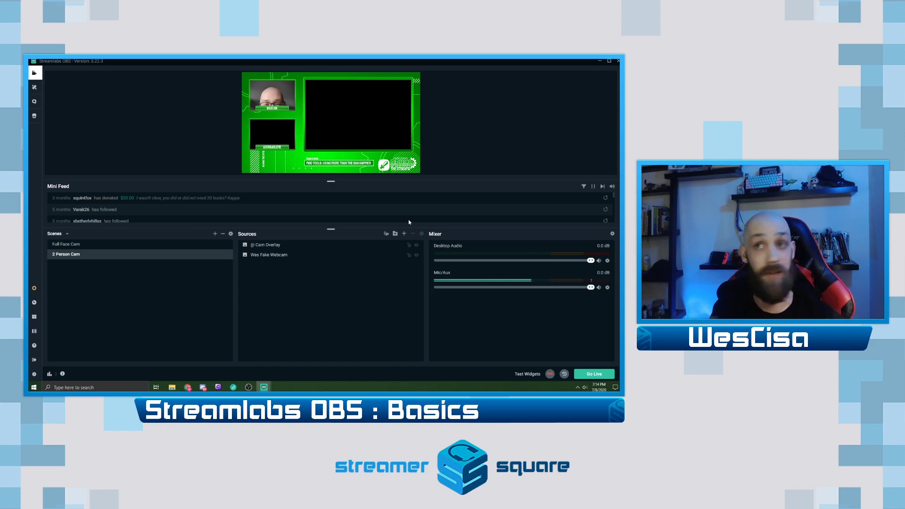
# Add a Game Capture source named Assassin's Creed to the 2 Person Cam scene.
pyautogui.click(404, 234)
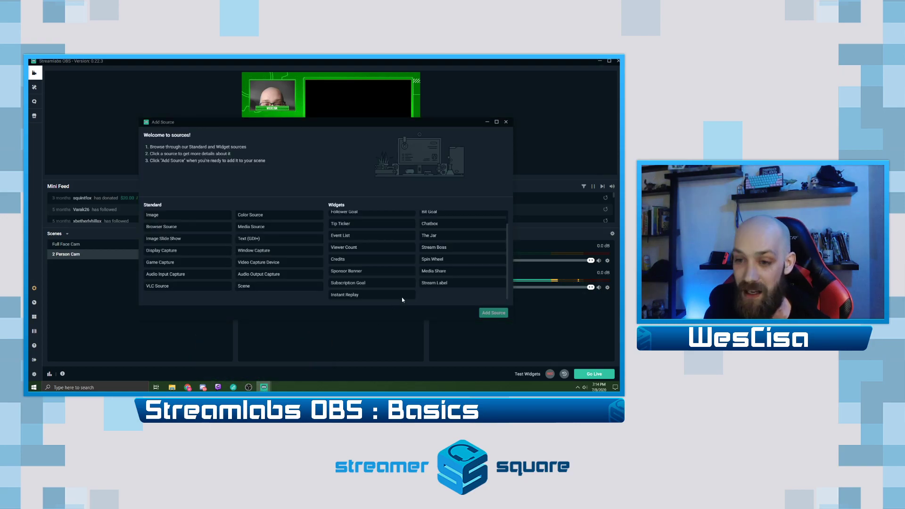
pyautogui.click(219, 267)
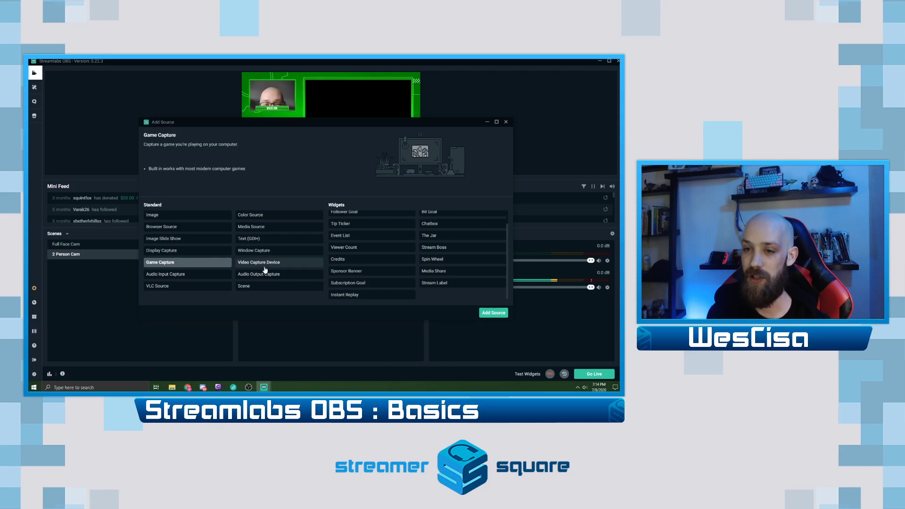
pyautogui.click(496, 314)
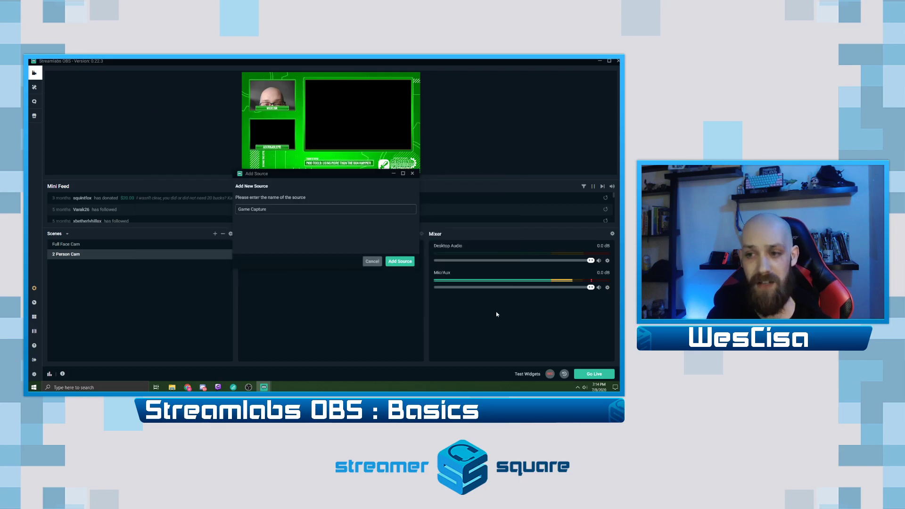
pyautogui.moveTo(282, 209); pyautogui.dragTo(223, 211)
pyautogui.write('Assassin')
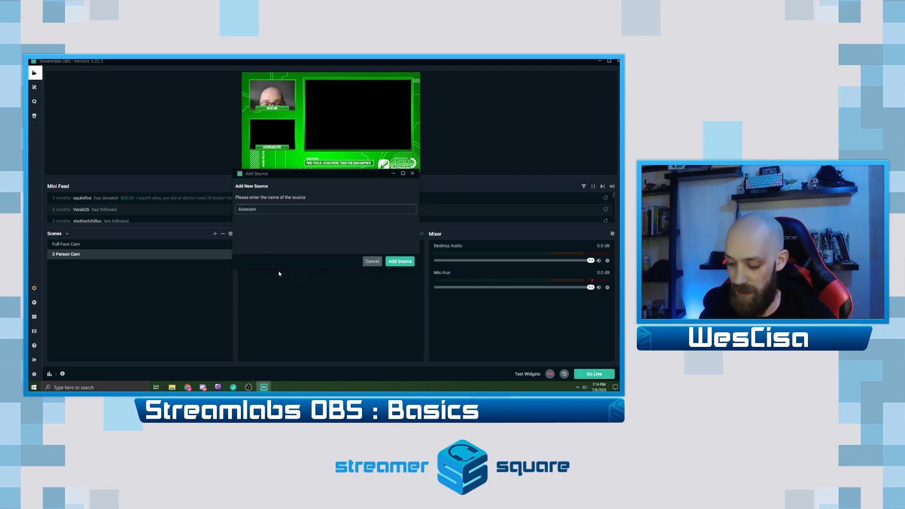
pyautogui.write("'s Creed")
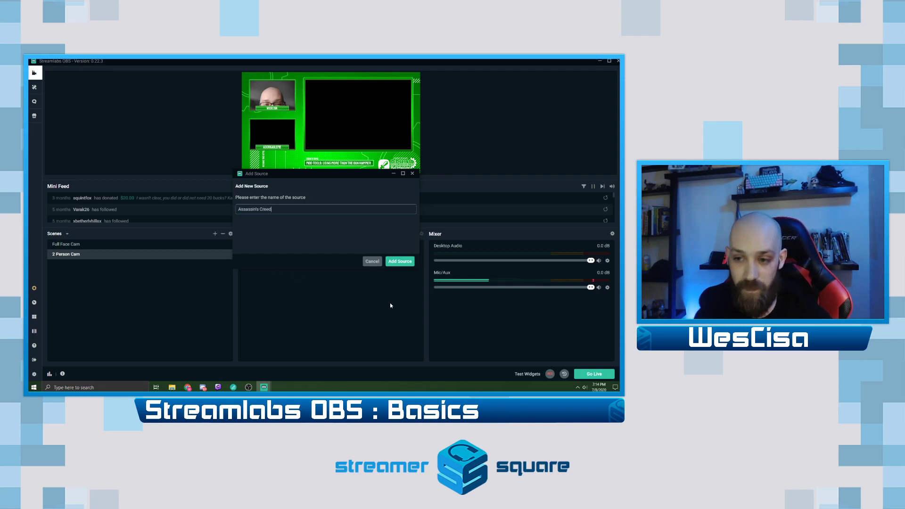
pyautogui.click(400, 261)
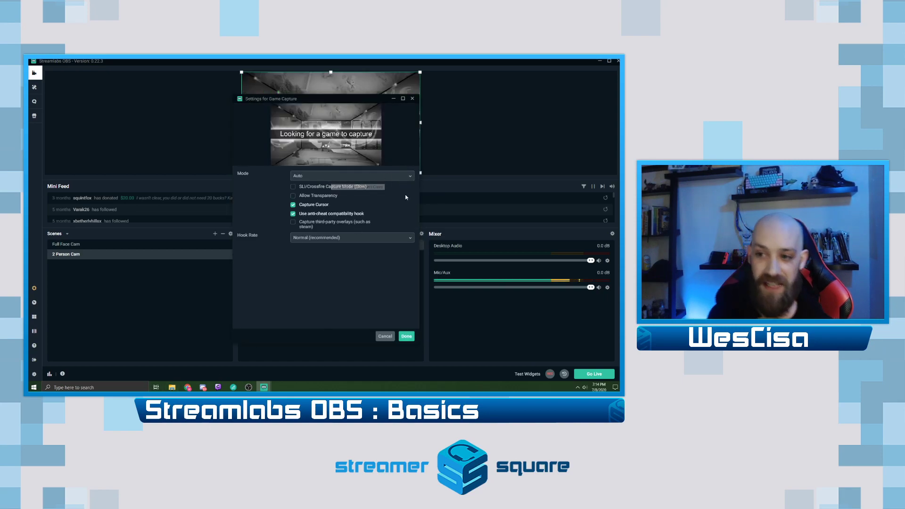
# Review the game capture's mode options without changing them and remove the Assassin's Creed source from the scene.
pyautogui.click(408, 178)
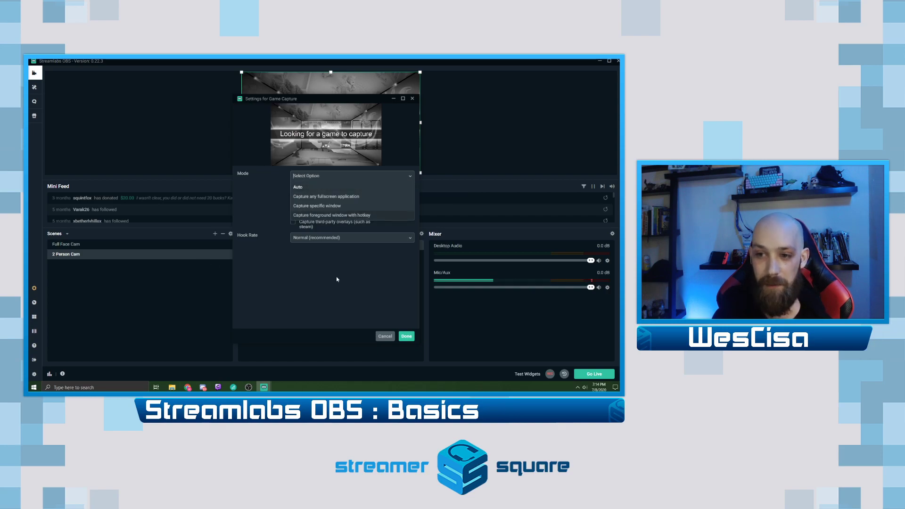
pyautogui.click(319, 279)
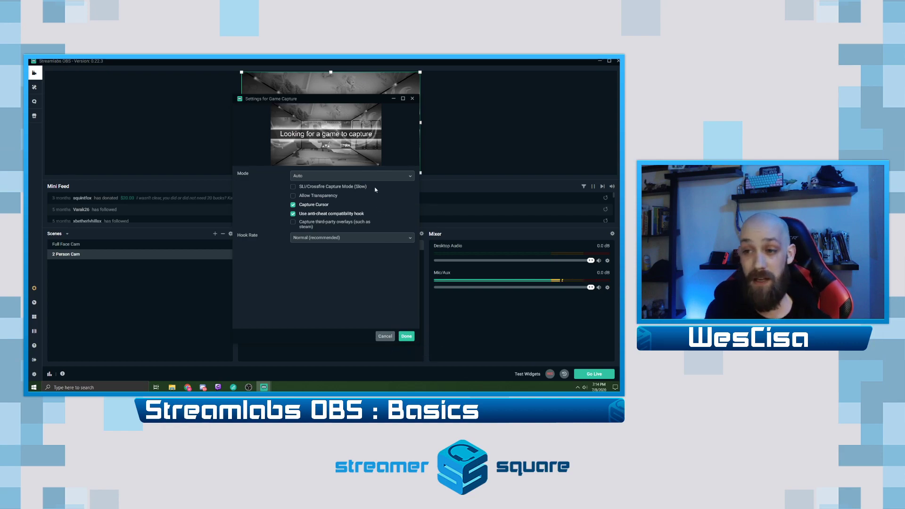
pyautogui.click(384, 336)
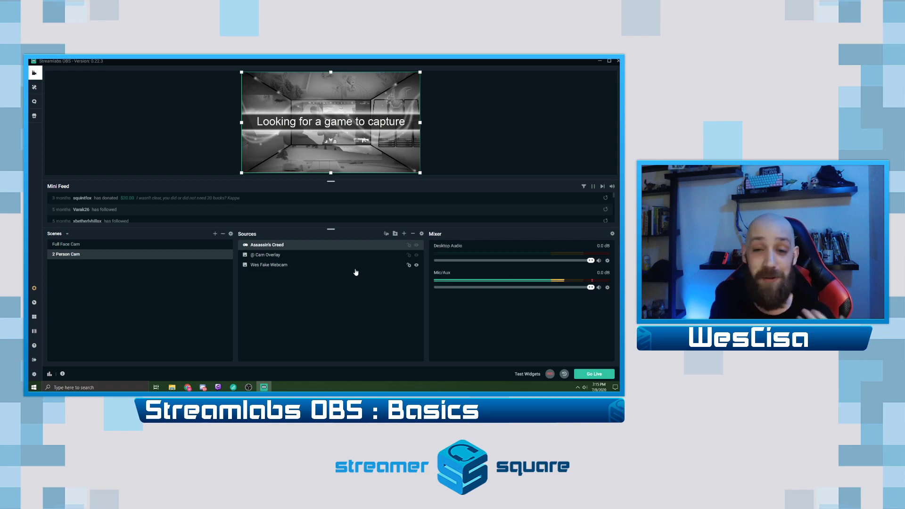
pyautogui.click(413, 233)
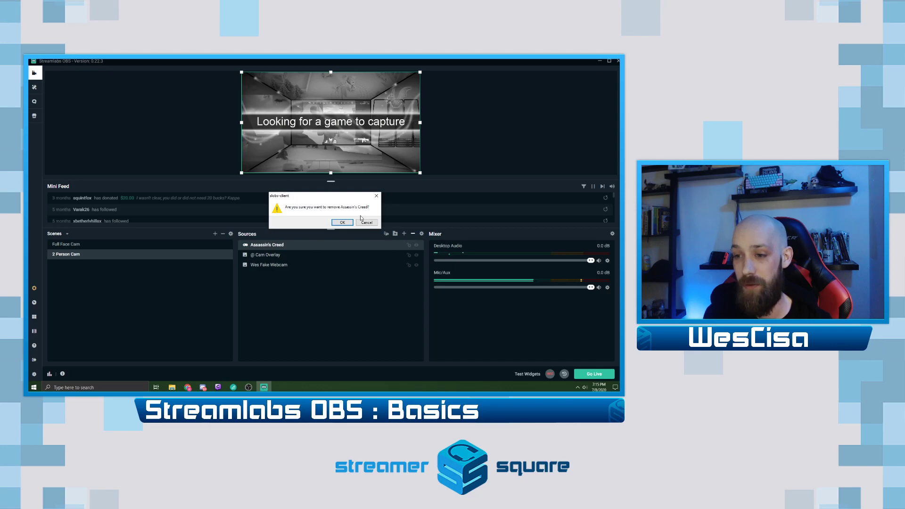
pyautogui.click(341, 221)
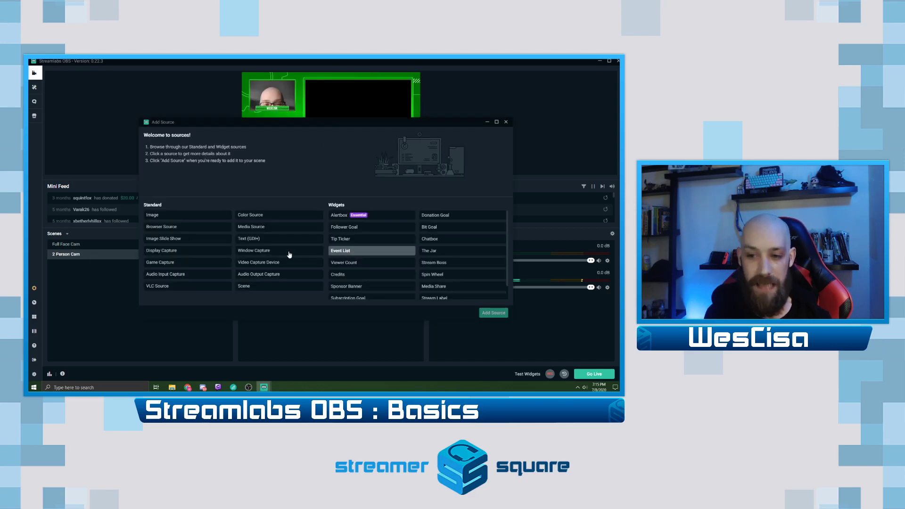
# Add a Display Capture source named Monitor 1 that captures Display 1 with the cursor included.
pyautogui.click(192, 252)
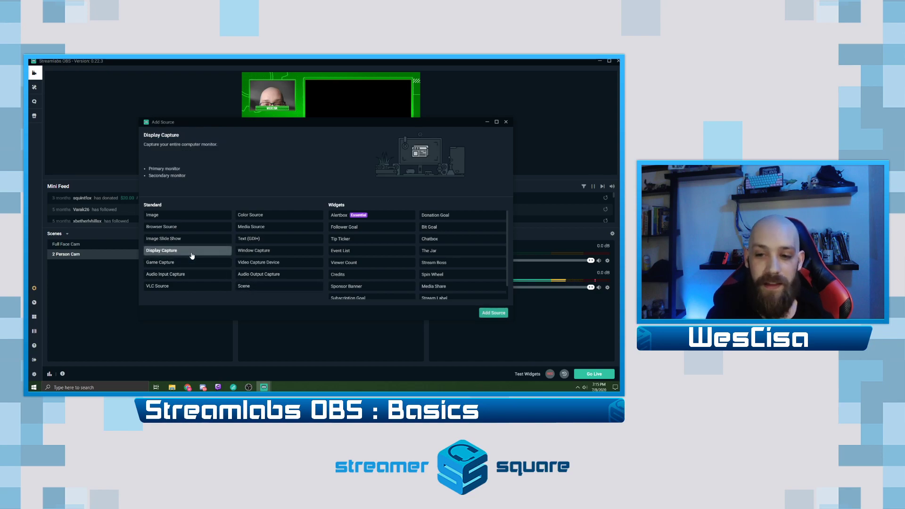
pyautogui.click(503, 314)
pyautogui.moveTo(280, 210); pyautogui.dragTo(220, 199)
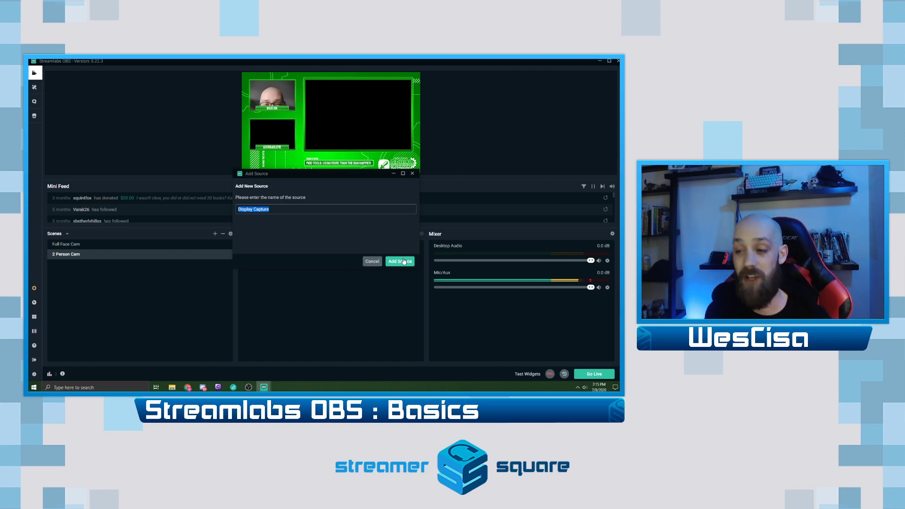
pyautogui.write('Monitor 1')
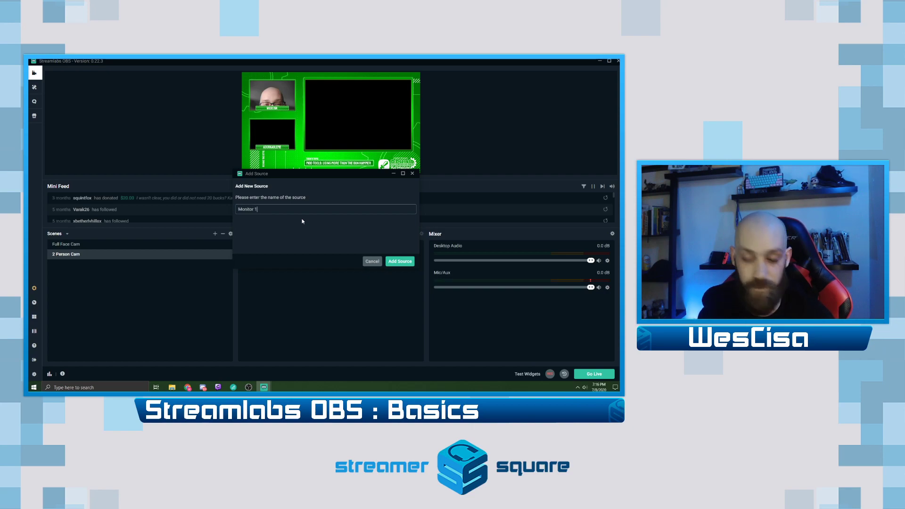
pyautogui.click(398, 262)
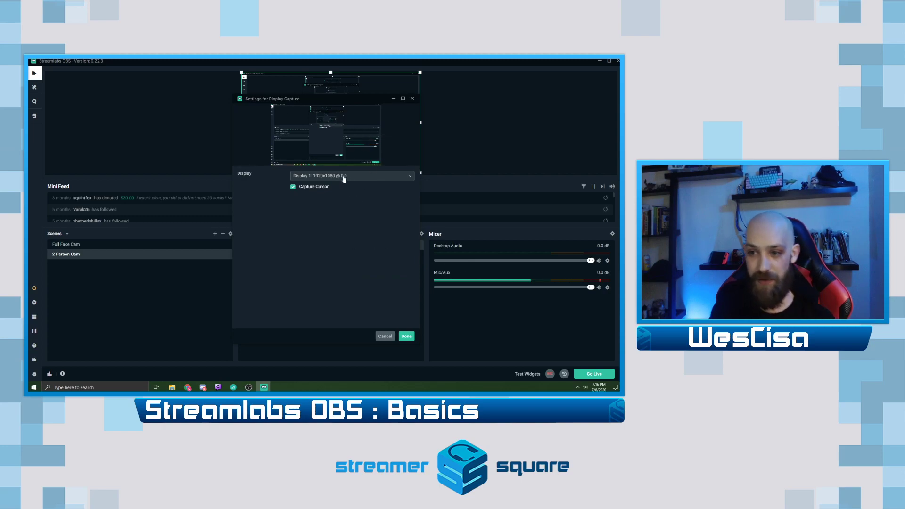
pyautogui.click(406, 336)
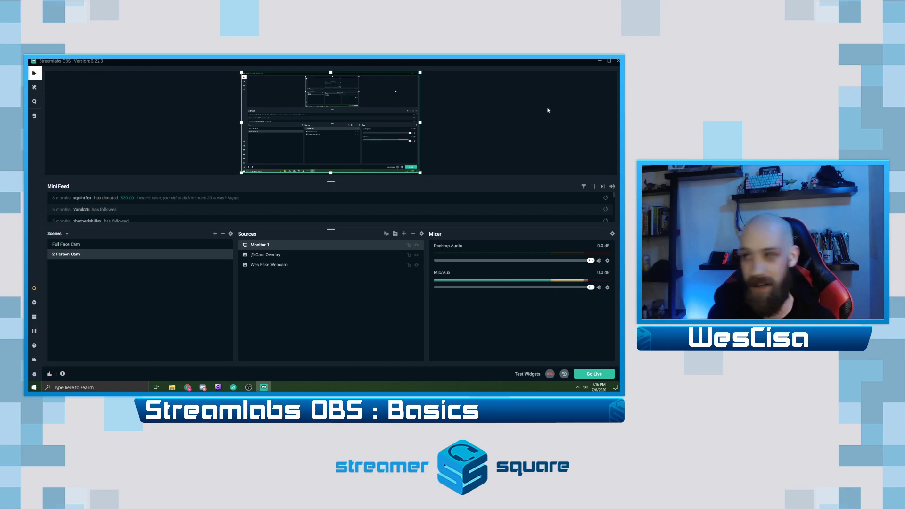
# Resize and position Monitor 1 to cover the overlay's large frame, and place it beneath all other sources in the source order.
pyautogui.moveTo(419, 73); pyautogui.dragTo(326, 111)
pyautogui.moveTo(284, 142); pyautogui.dragTo(344, 115)
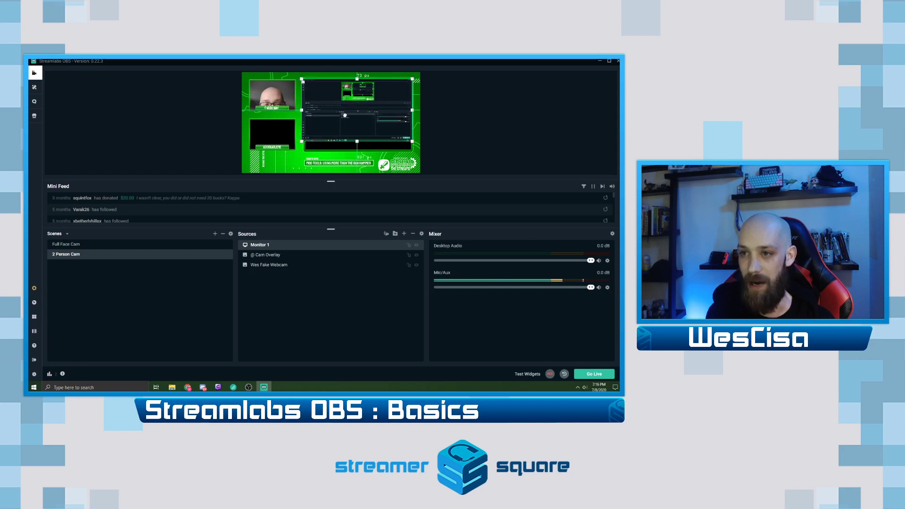
pyautogui.moveTo(412, 141); pyautogui.dragTo(430, 152)
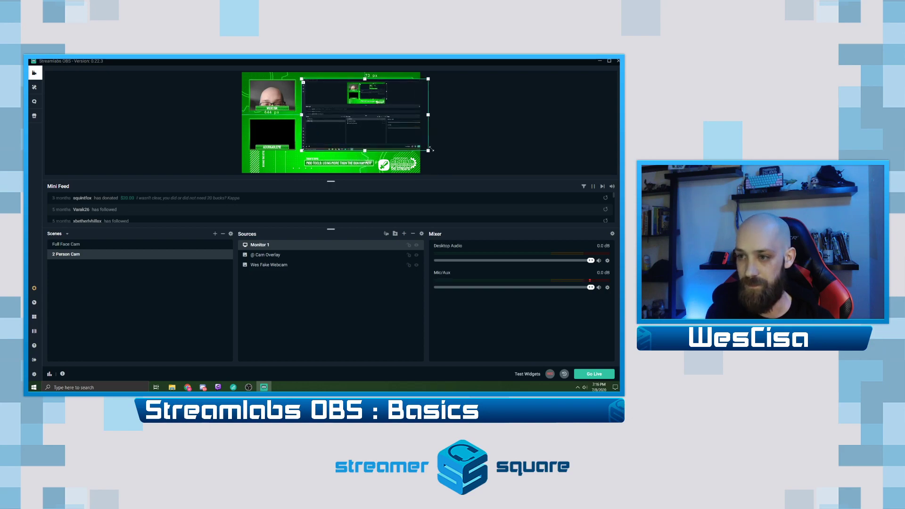
pyautogui.moveTo(388, 123); pyautogui.dragTo(383, 123)
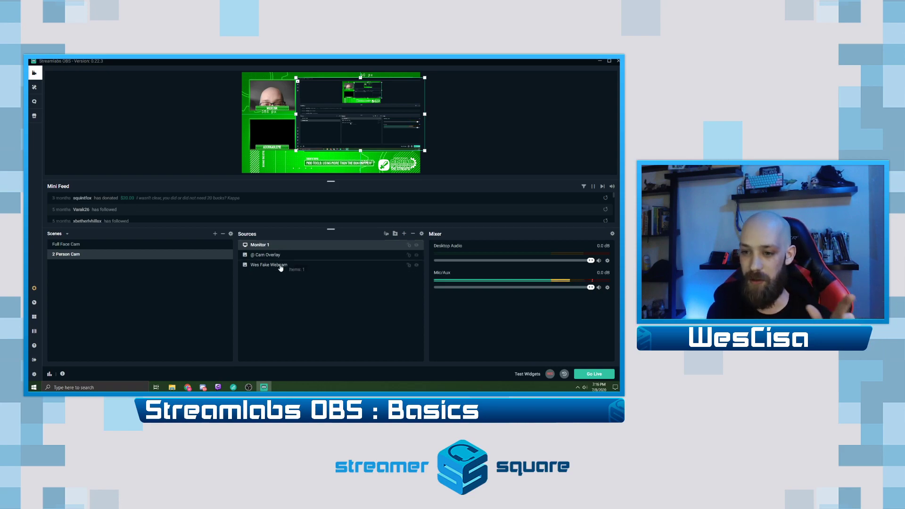
pyautogui.moveTo(274, 271); pyautogui.dragTo(275, 270)
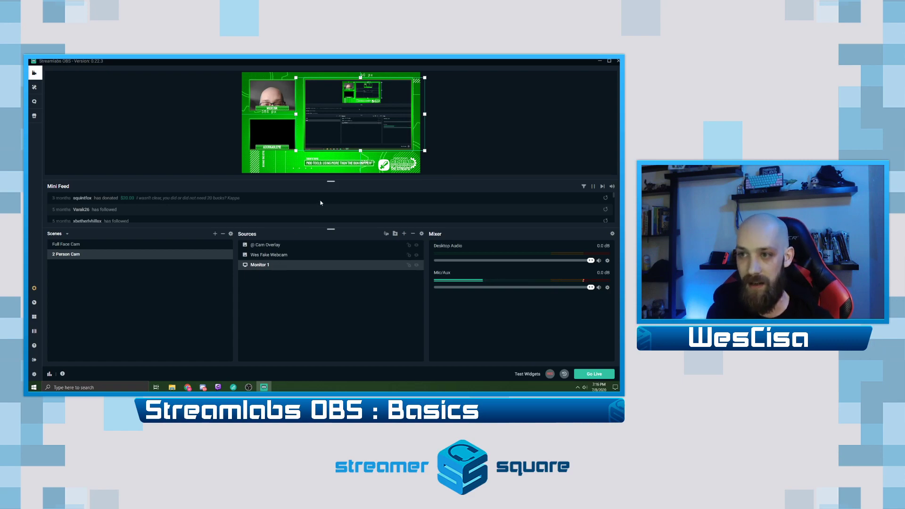
pyautogui.click(500, 128)
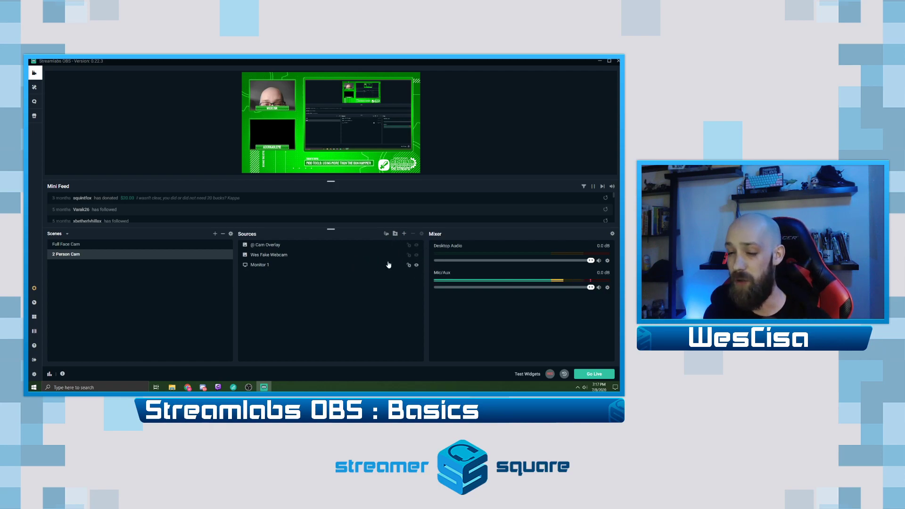
# Examine the @ Cam Overlay source's image settings and its file selection, leaving the image file unchanged.
pyautogui.click(273, 245)
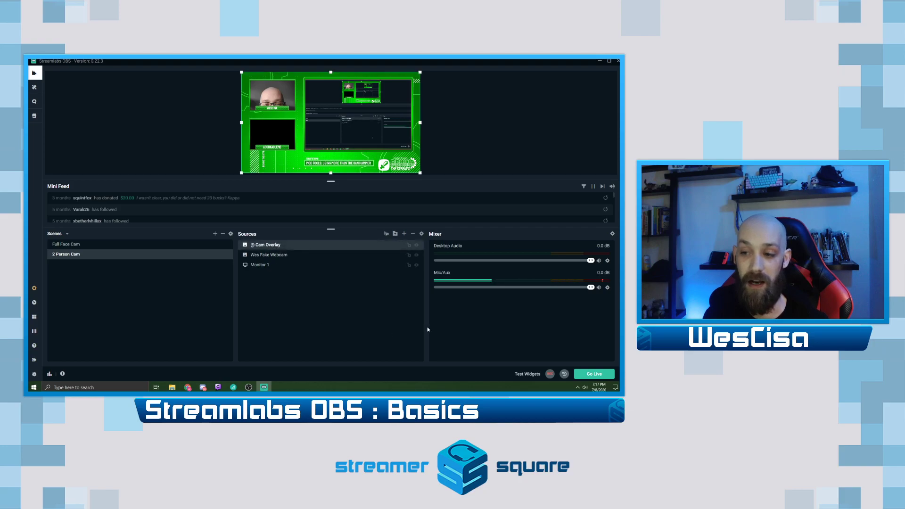
pyautogui.click(422, 234)
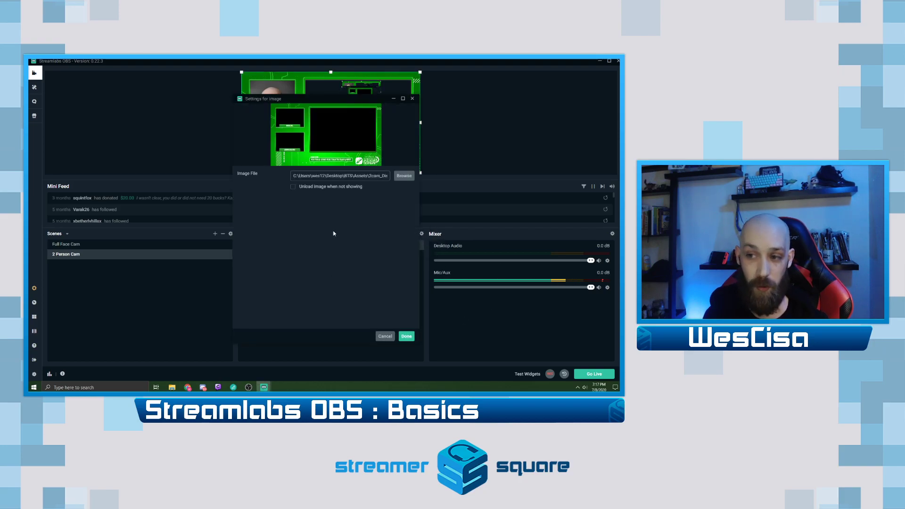
pyautogui.click(404, 175)
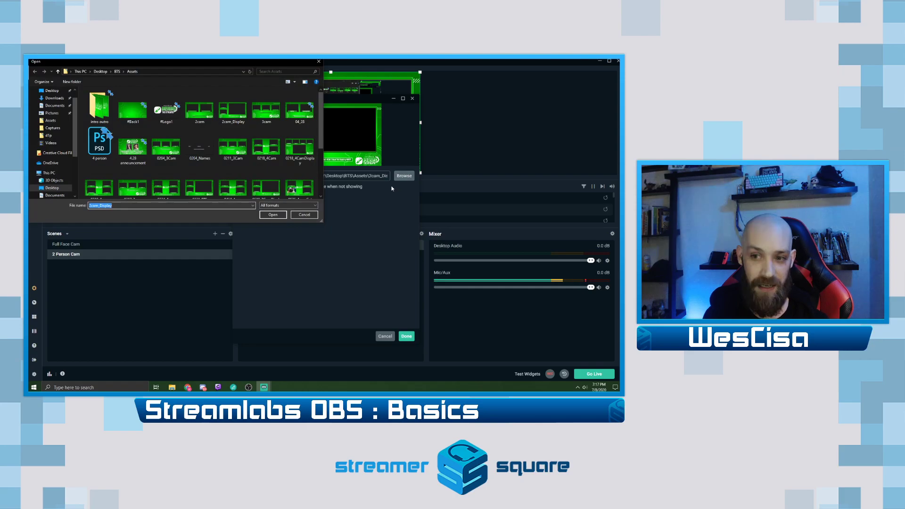
pyautogui.click(319, 61)
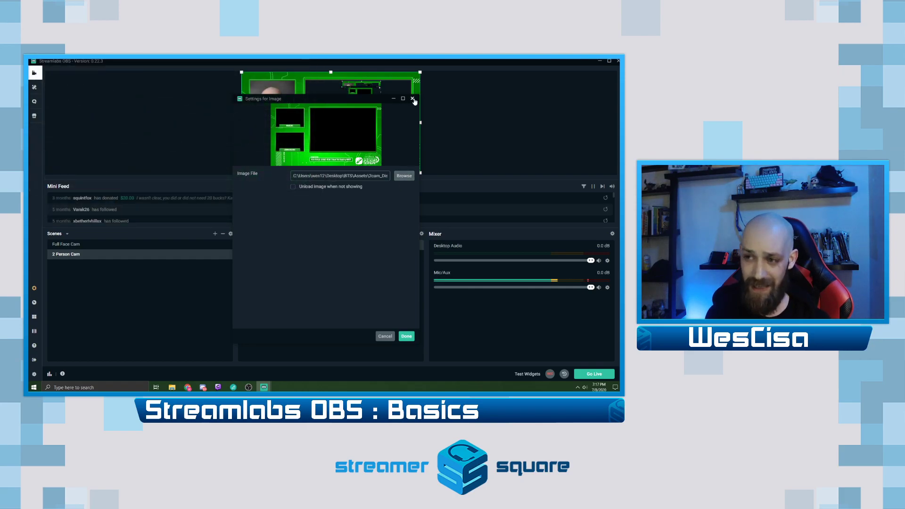
pyautogui.click(412, 98)
# Inspect the fake webcam source's image settings and close them without changes.
pyautogui.click(286, 254)
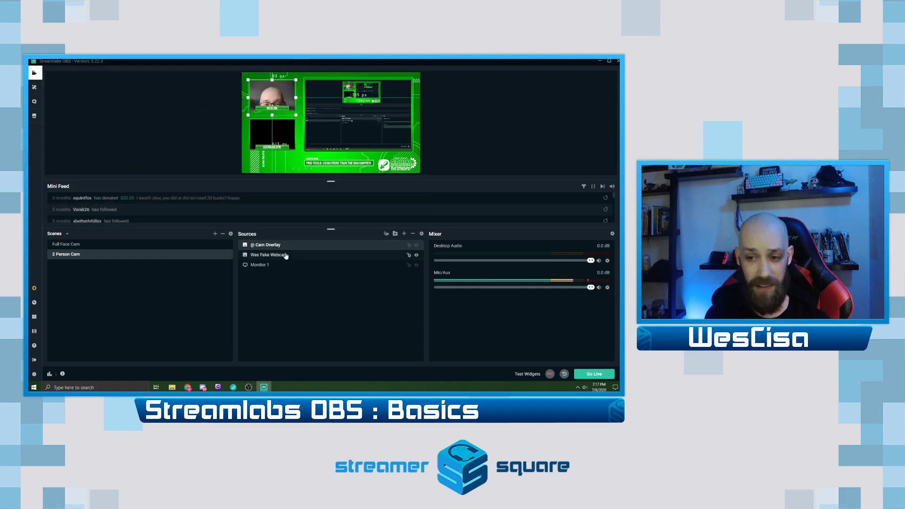
pyautogui.click(422, 233)
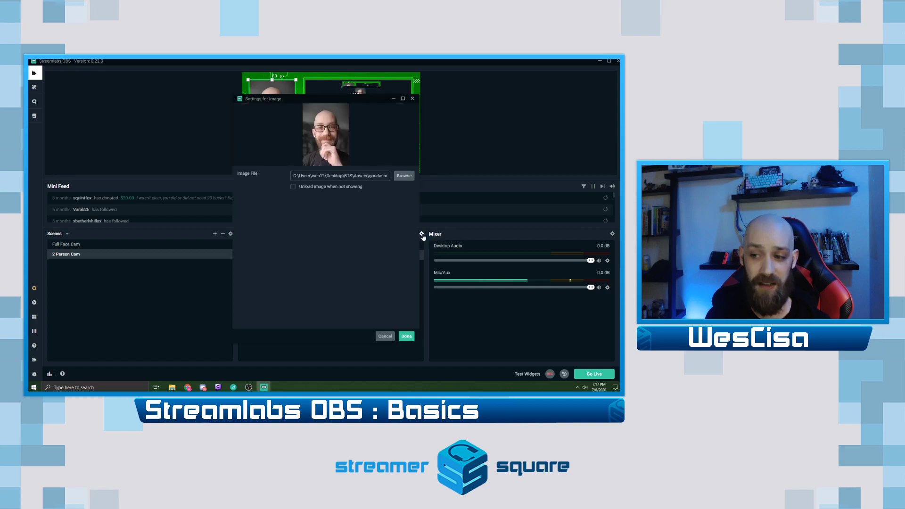
pyautogui.click(412, 99)
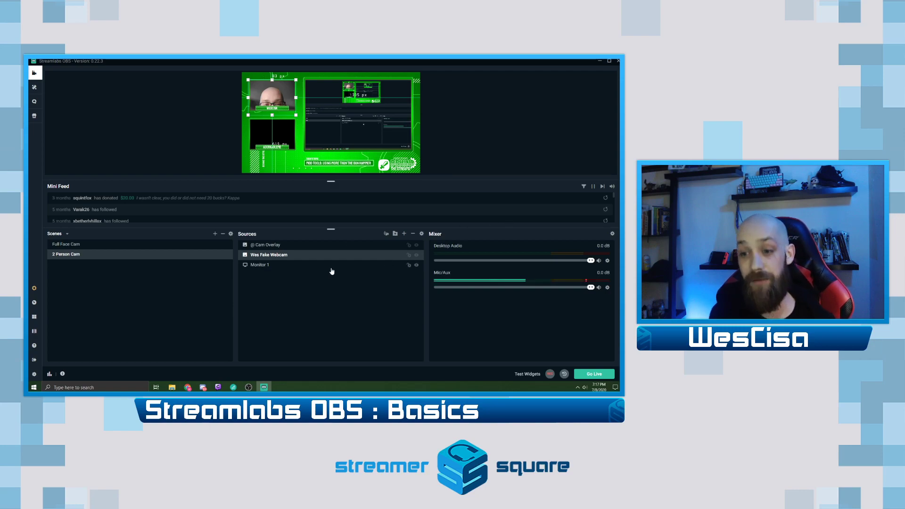
# Add a Chroma Key filter to the Monitor 1 source with green as the key color.
pyautogui.click(271, 267)
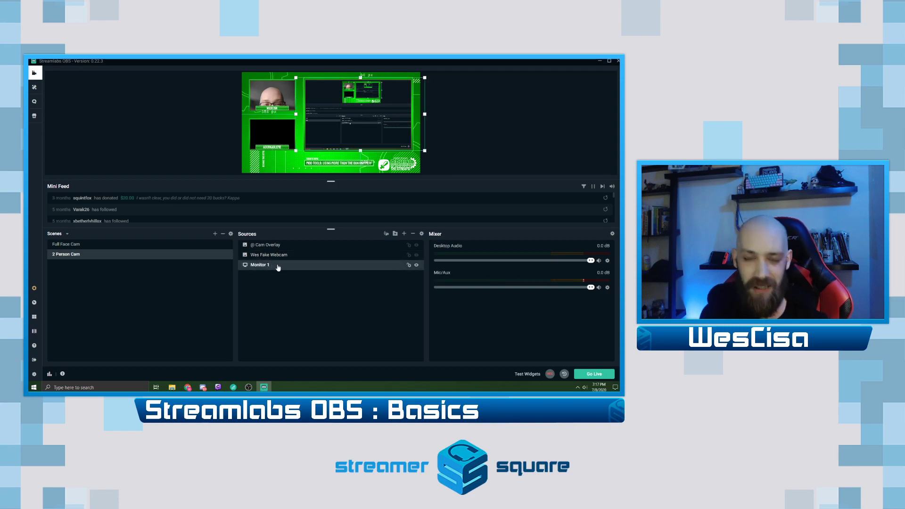
pyautogui.rightClick(278, 267)
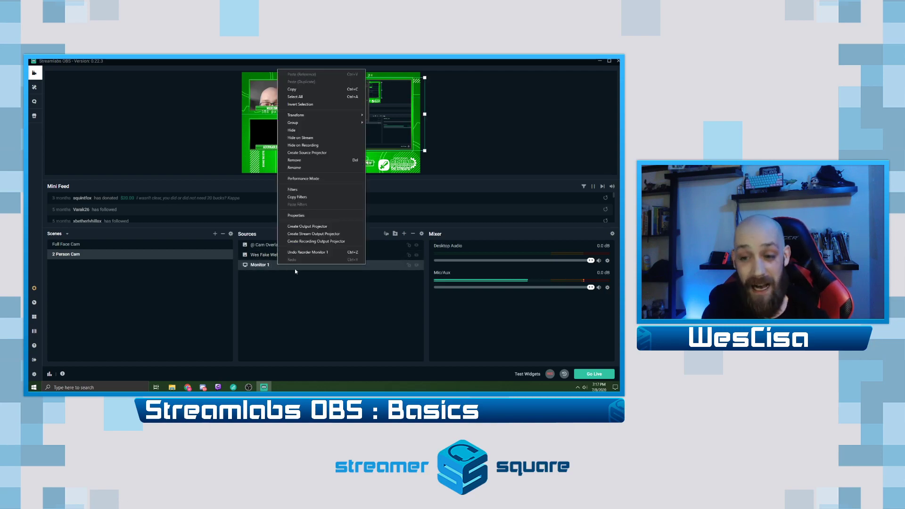
pyautogui.click(318, 190)
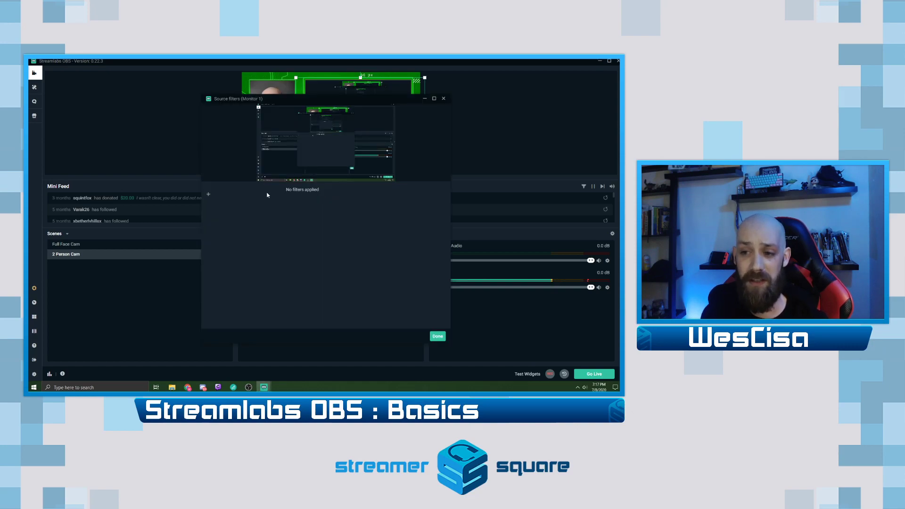
pyautogui.click(208, 194)
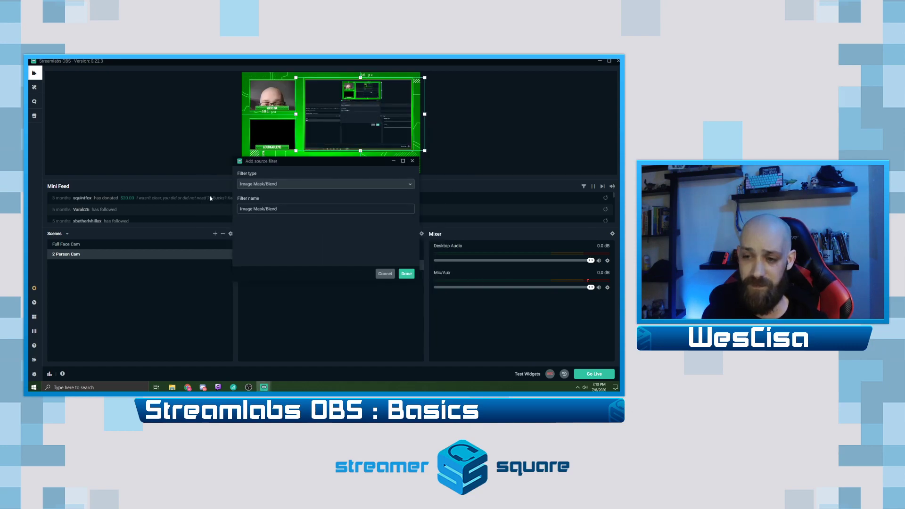
pyautogui.click(401, 185)
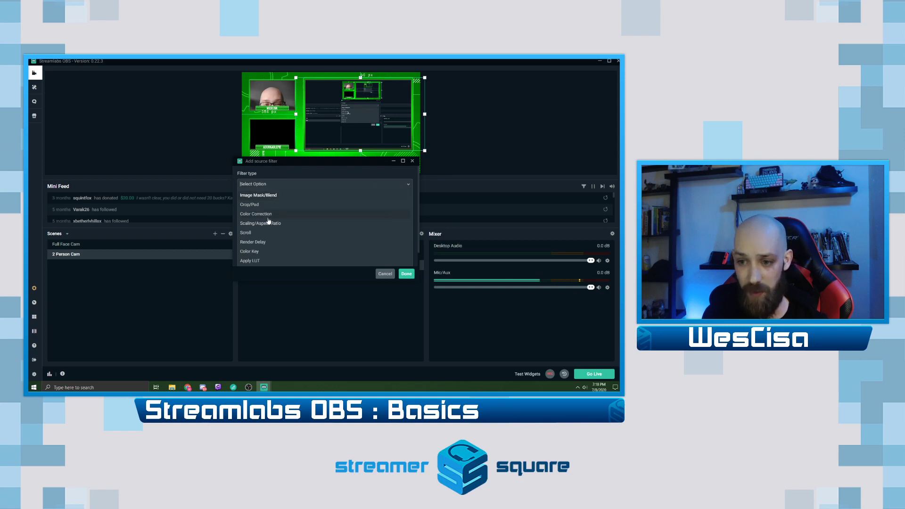
pyautogui.scroll(-2, 297, 252)
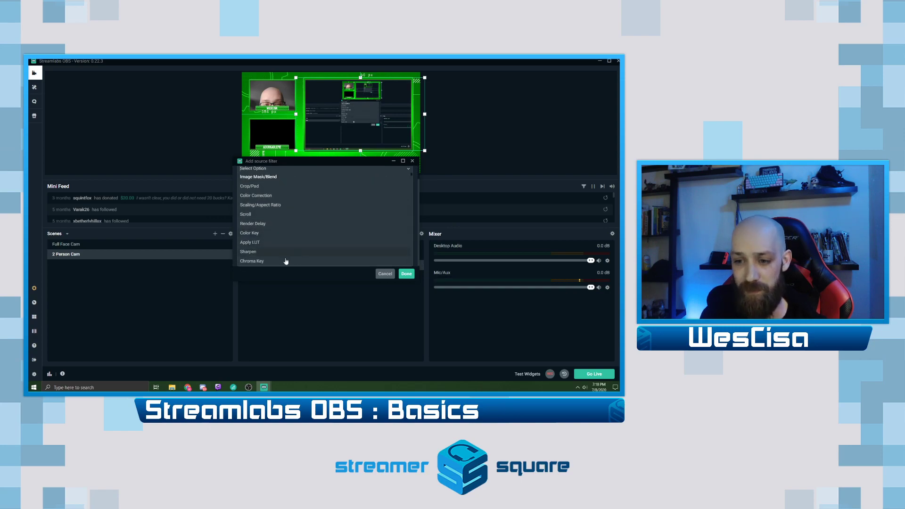
pyautogui.click(259, 262)
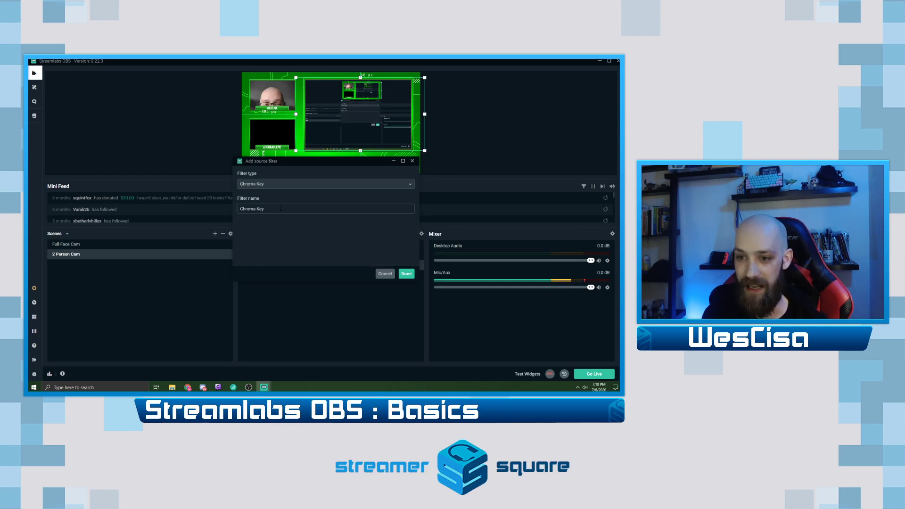
pyautogui.click(407, 277)
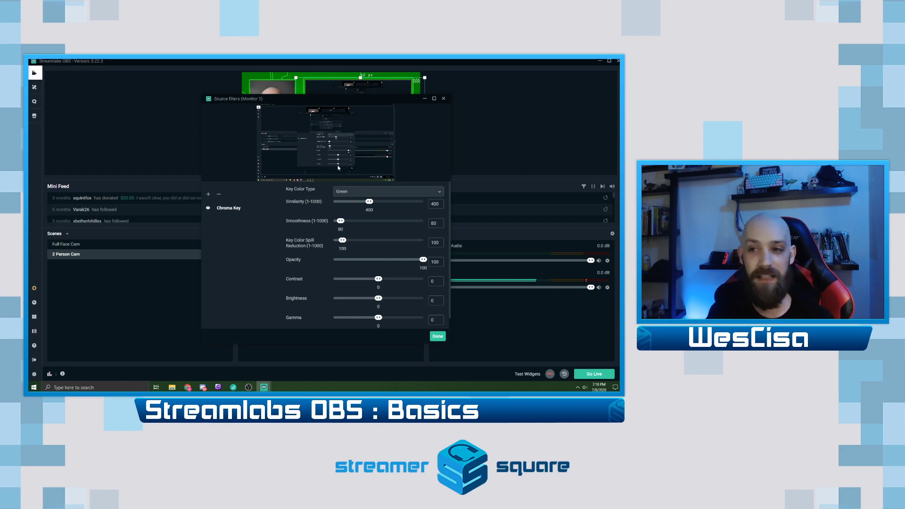
pyautogui.click(444, 98)
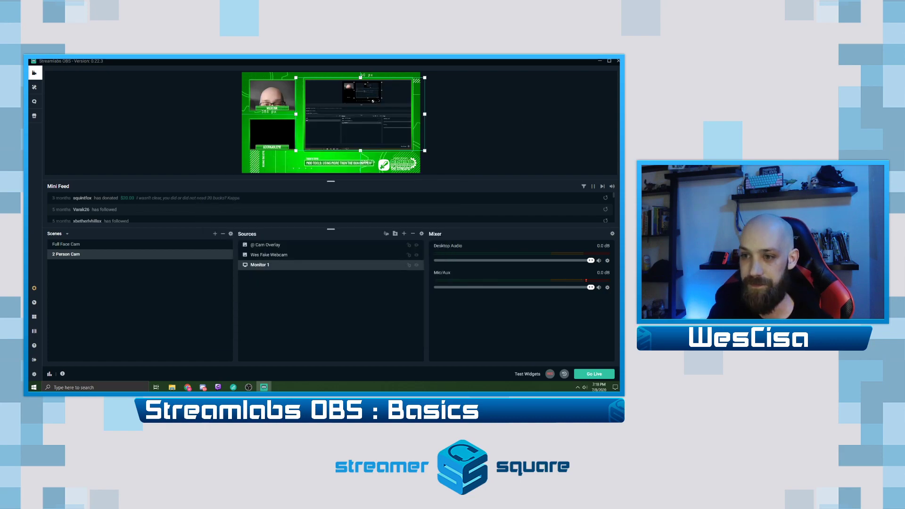
# Disable the Chroma Key filter on the Monitor 1 source and close its filter settings.
pyautogui.rightClick(268, 266)
pyautogui.click(350, 280)
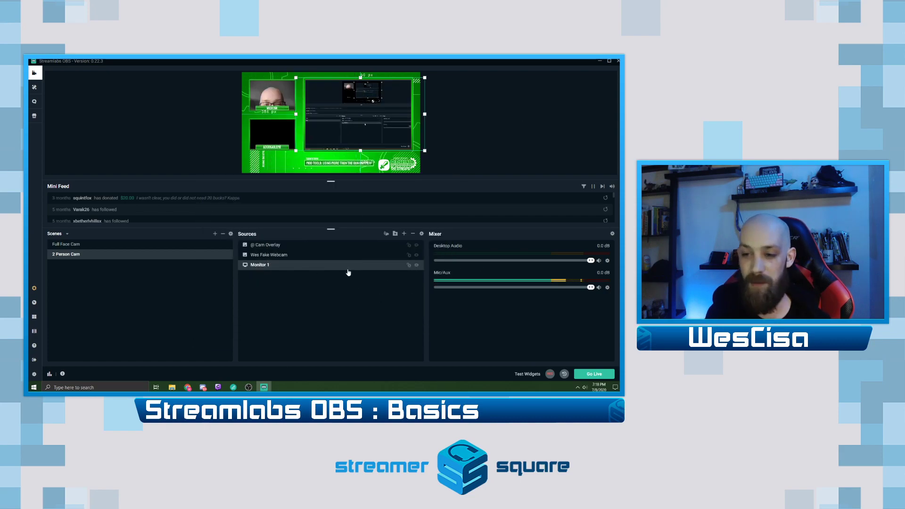
pyautogui.rightClick(360, 265)
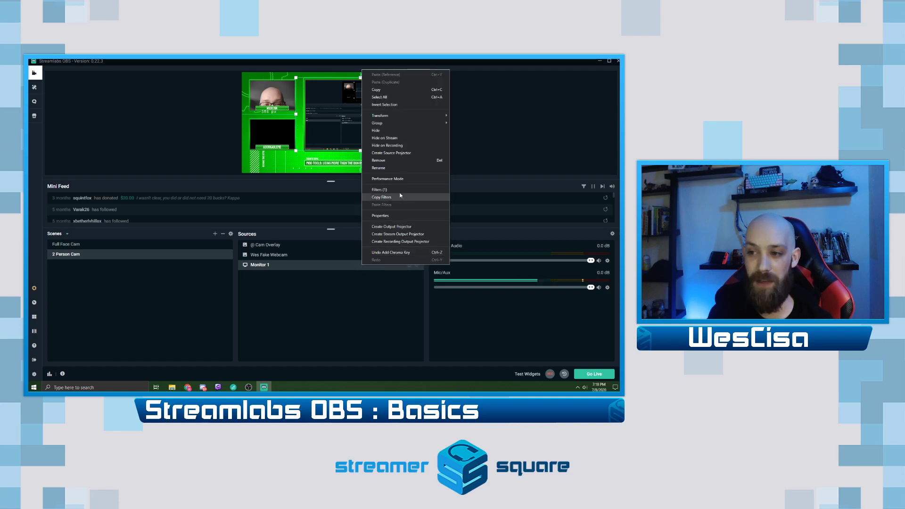
pyautogui.click(545, 364)
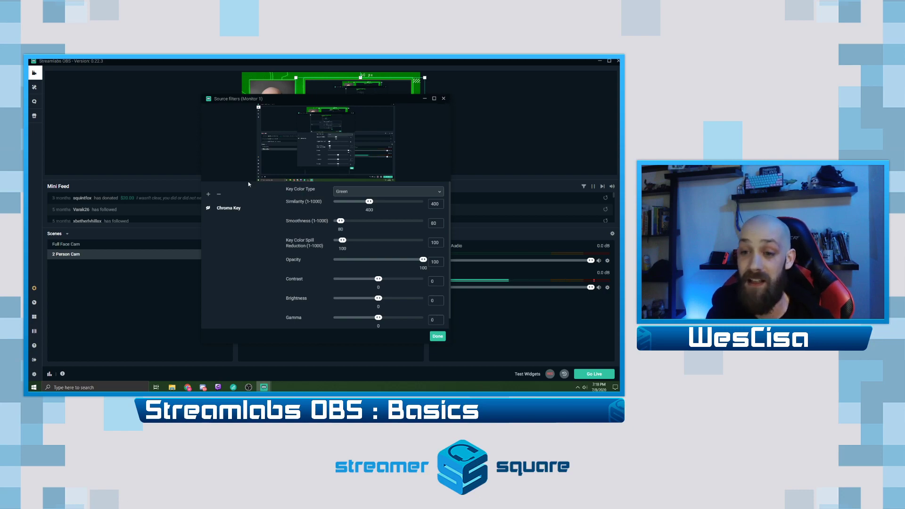
pyautogui.click(443, 98)
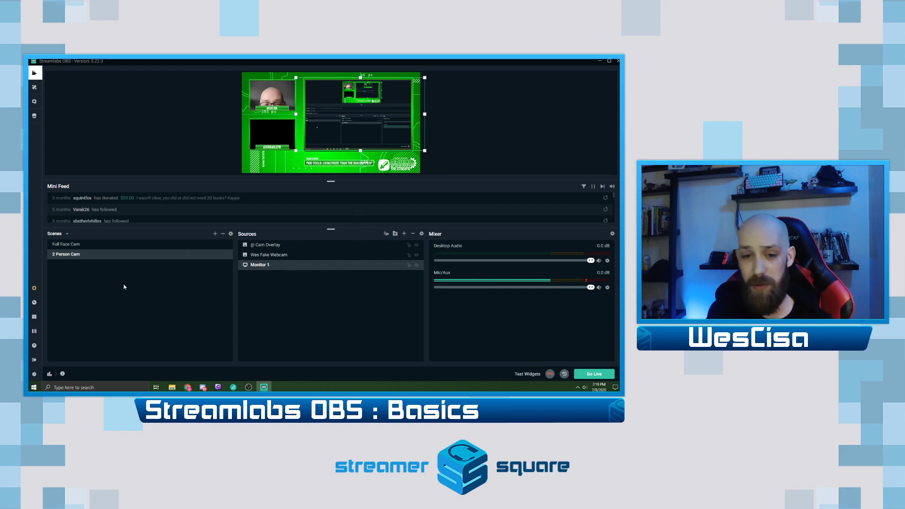
# Switch to the Full Face Cam scene and look through the available widget sources without adding one.
pyautogui.click(84, 245)
pyautogui.click(81, 257)
pyautogui.click(71, 246)
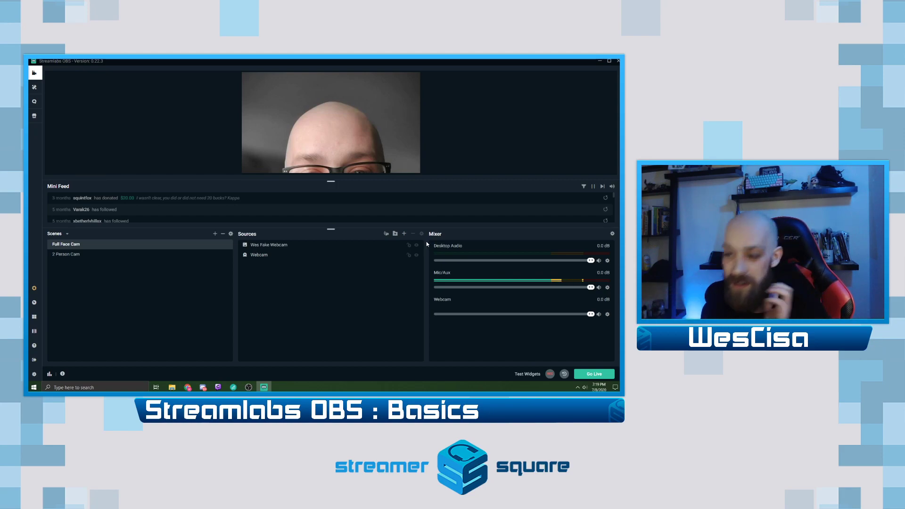
pyautogui.click(404, 234)
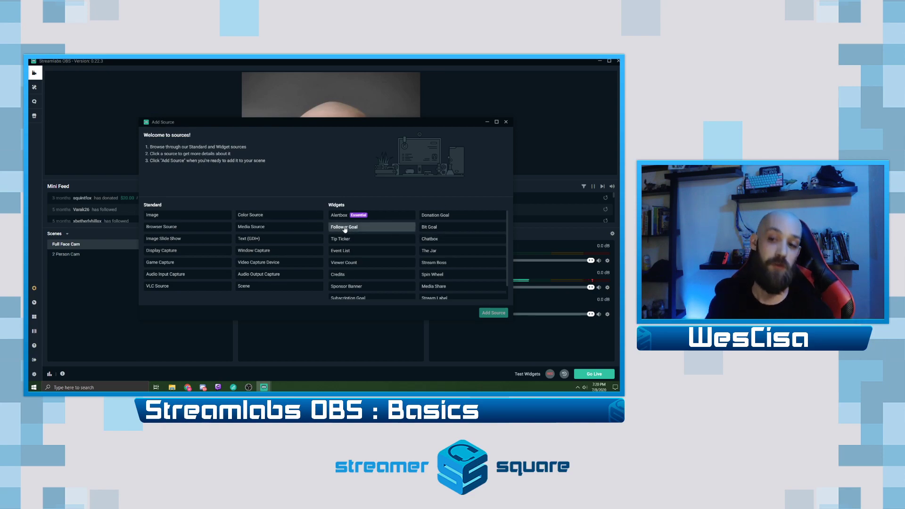
pyautogui.click(350, 220)
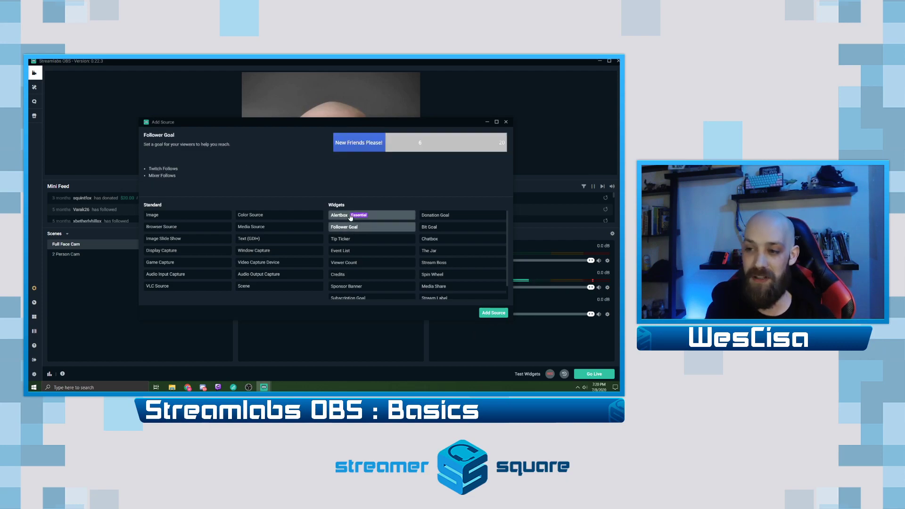
pyautogui.click(506, 122)
# Compare the 2 Person Cam and Full Face Cam scenes by switching between them.
pyautogui.click(74, 255)
pyautogui.click(76, 245)
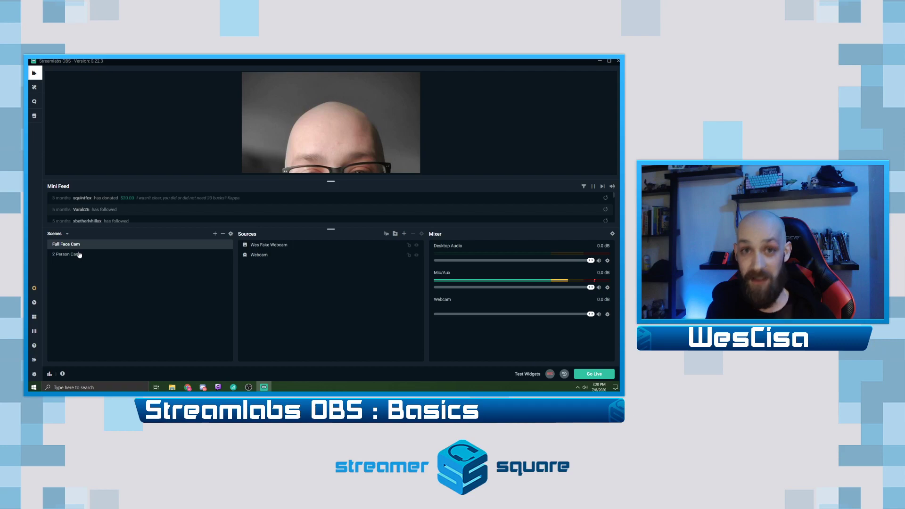
pyautogui.click(80, 257)
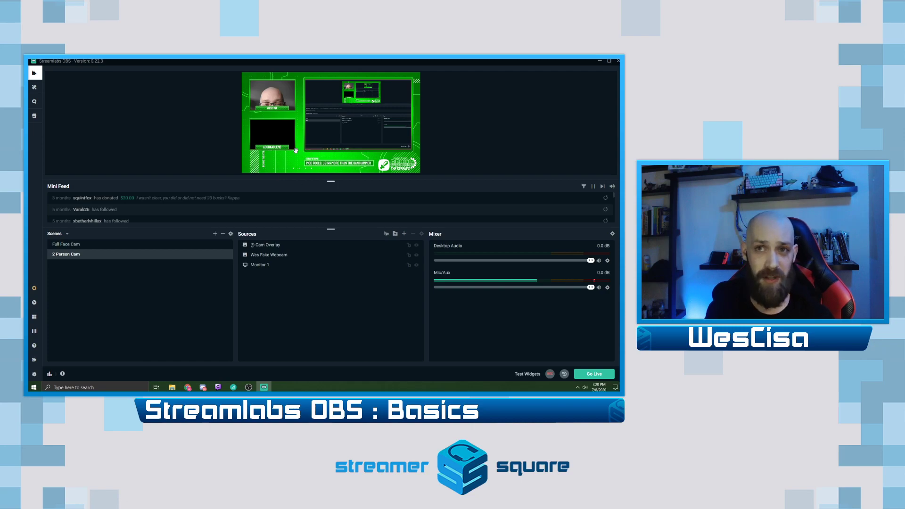
# Add an Alertbox widget source to the Full Face Cam scene, keeping its 800 by 600 size and existing alert settings.
pyautogui.click(67, 245)
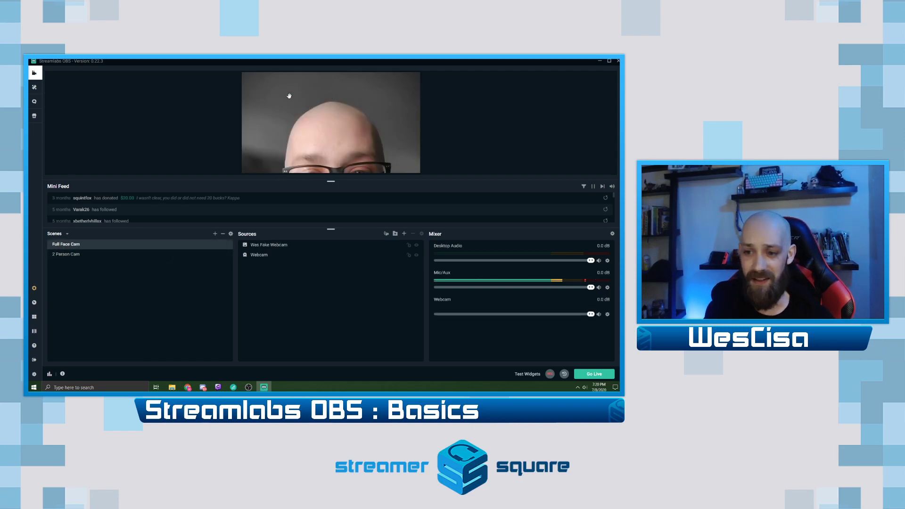
pyautogui.click(404, 235)
pyautogui.click(348, 215)
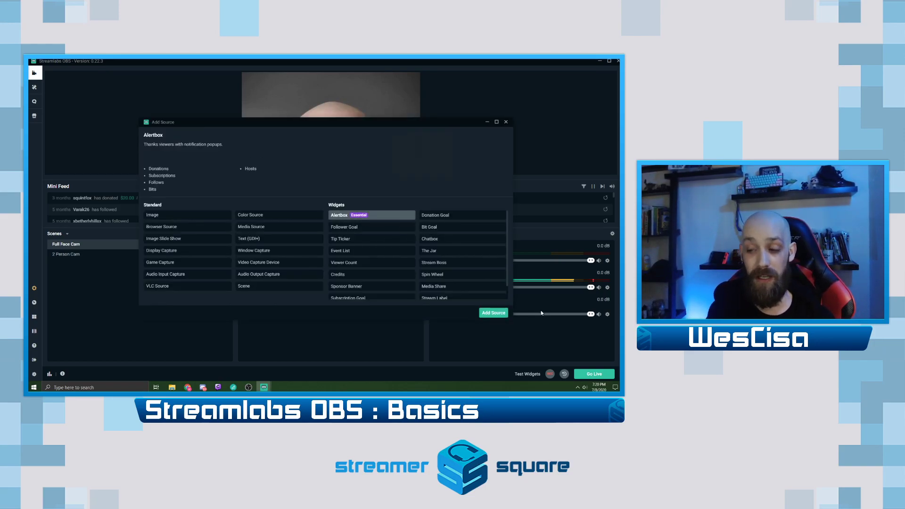
pyautogui.click(501, 312)
pyautogui.click(408, 261)
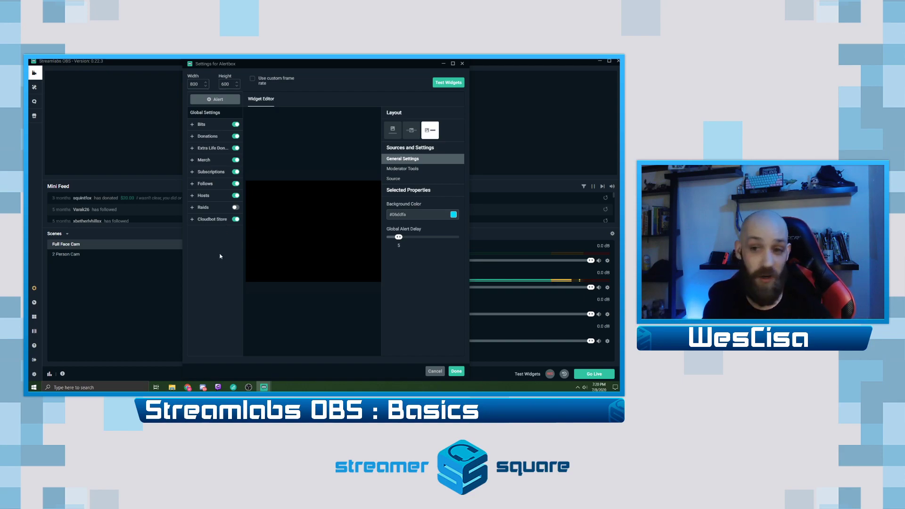
pyautogui.click(236, 184)
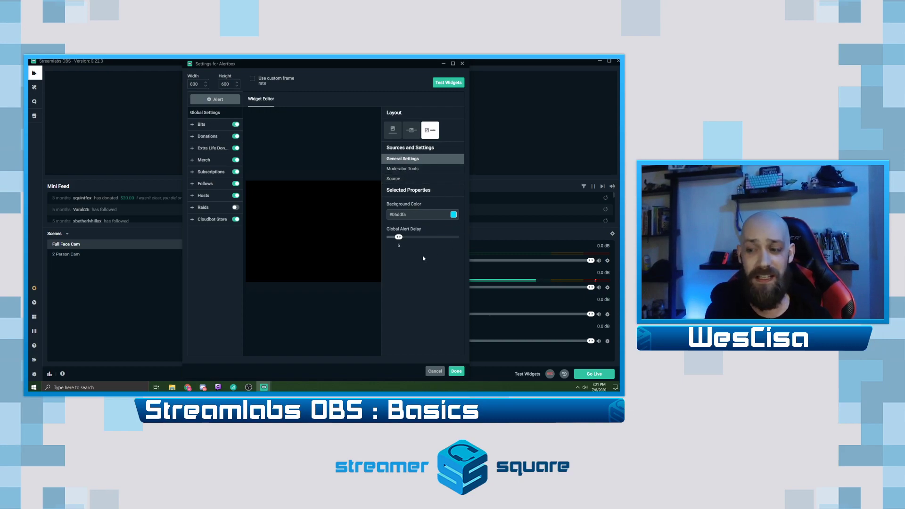
pyautogui.click(456, 371)
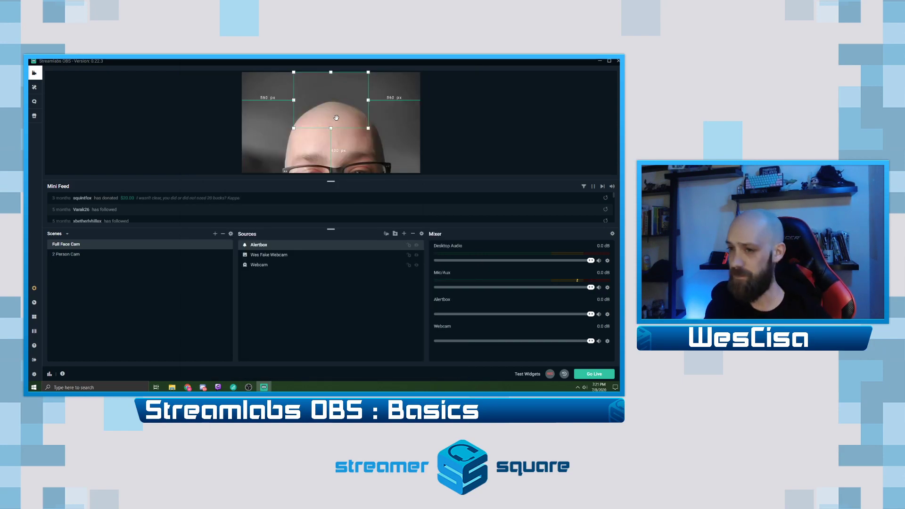
# Place the Alertbox near the center of the canvas, about 140 px below its upper edge, and run a test follow alert.
pyautogui.moveTo(336, 118)
pyautogui.mouseDown()
pyautogui.moveTo(355, 137)
pyautogui.moveTo(342, 133)
pyautogui.mouseUp()
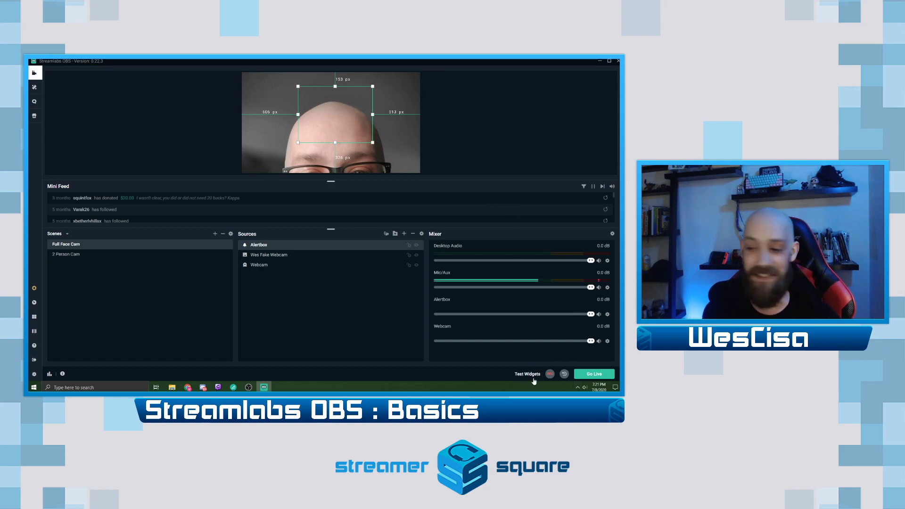
pyautogui.moveTo(343, 100); pyautogui.dragTo(342, 98)
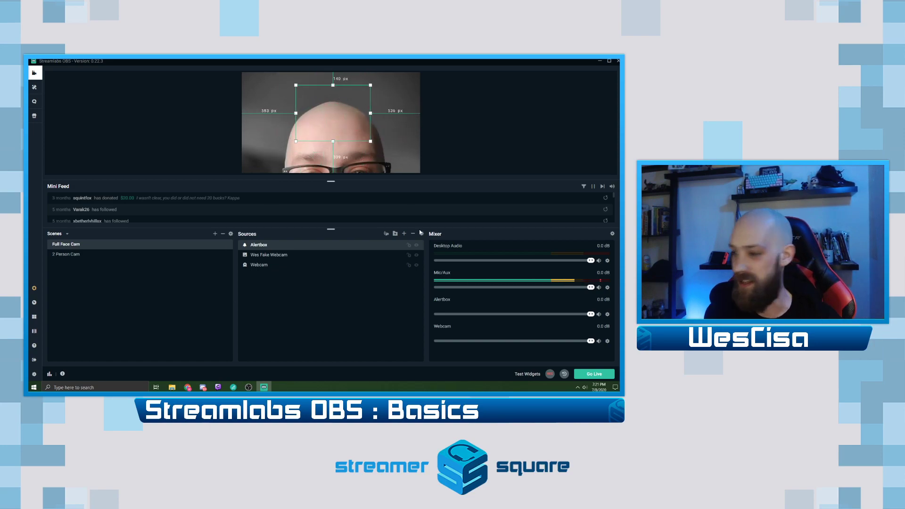
pyautogui.click(530, 374)
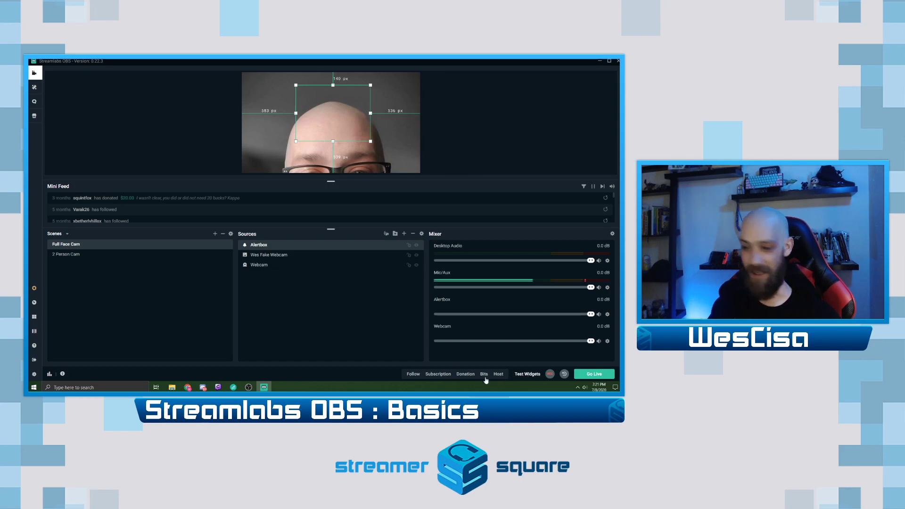
pyautogui.click(417, 375)
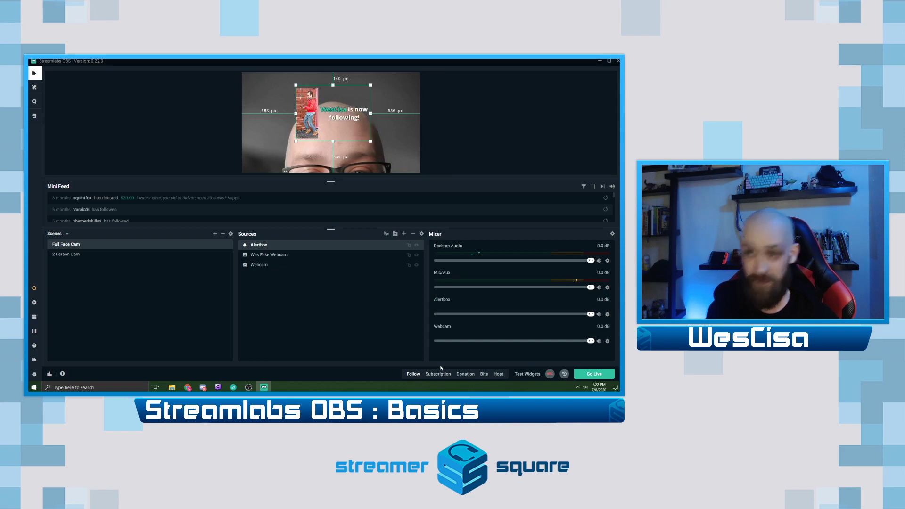
# Move the Alertbox into the canvas's upper-left corner and run test subscription, donation, host and follow alerts.
pyautogui.moveTo(337, 127); pyautogui.dragTo(286, 155)
pyautogui.moveTo(283, 165); pyautogui.dragTo(282, 118)
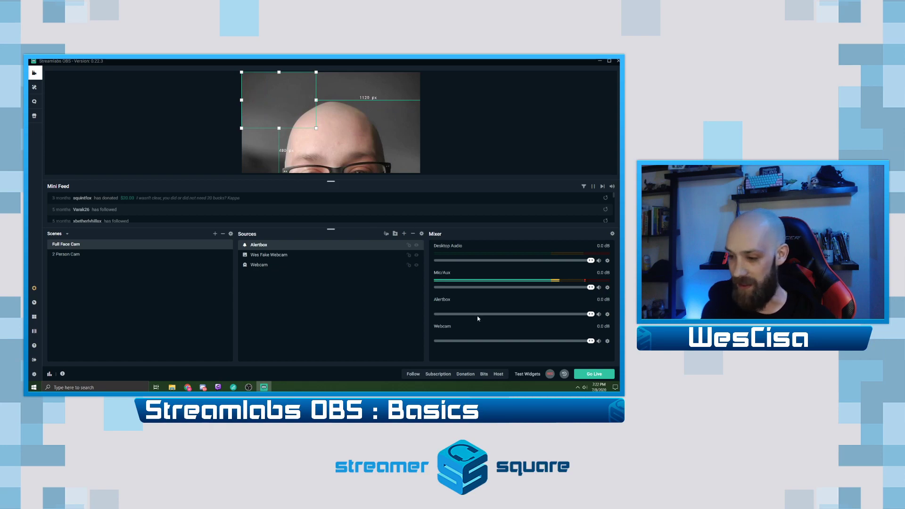
pyautogui.click(441, 374)
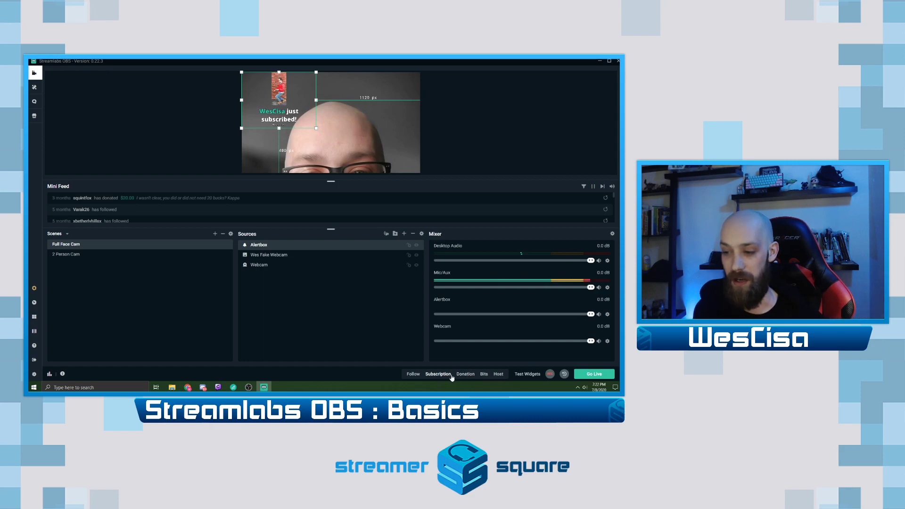
pyautogui.click(464, 375)
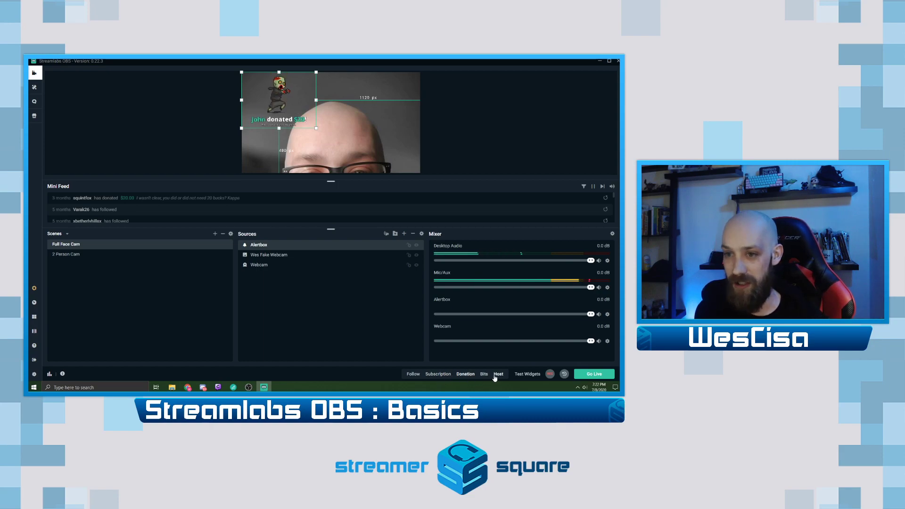
pyautogui.click(499, 375)
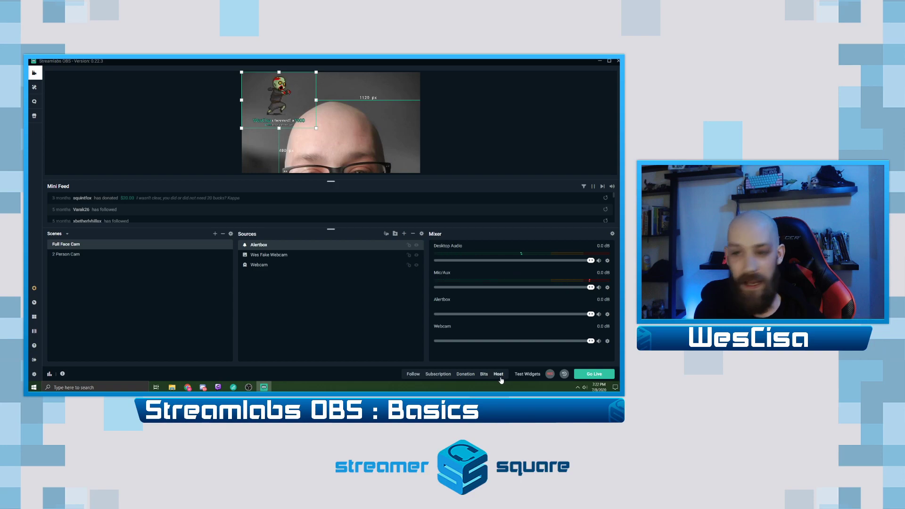
pyautogui.click(419, 375)
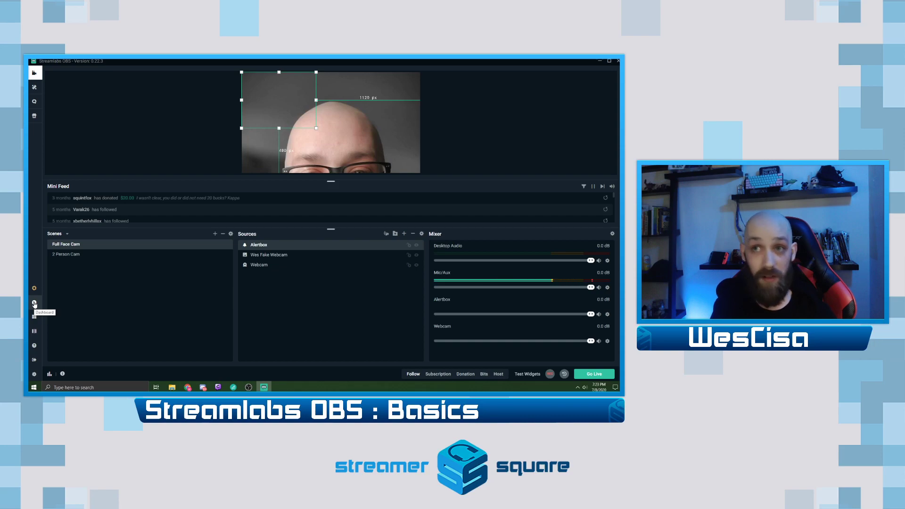
# Switch to the Star Industries 2 scene collection and display its Stream Starting Soon scene.
pyautogui.click(67, 234)
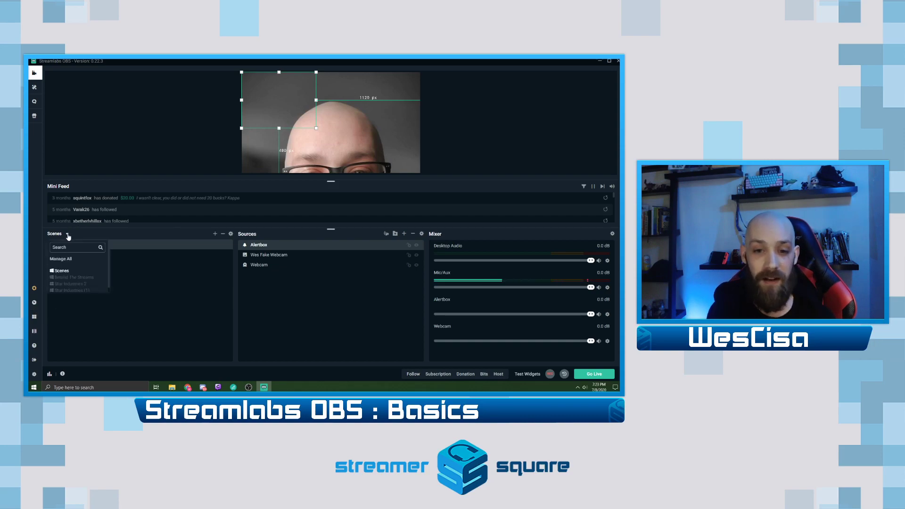
pyautogui.click(70, 285)
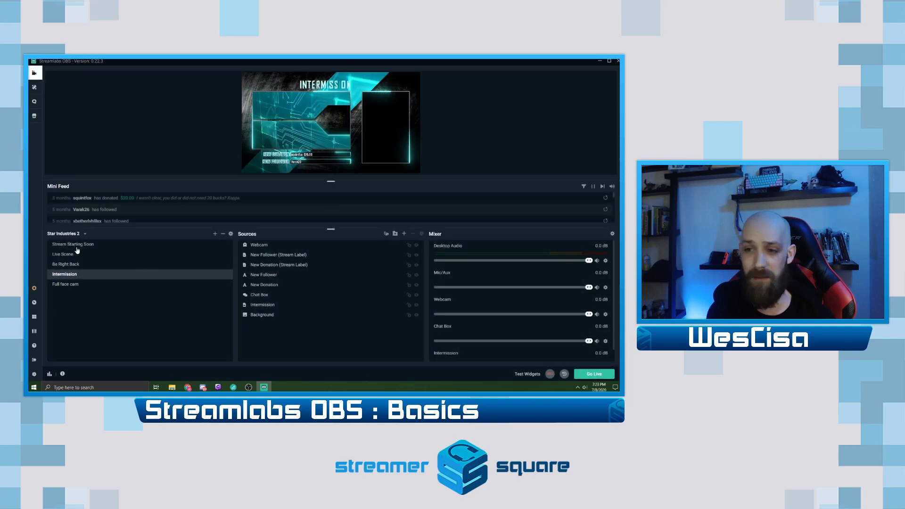
pyautogui.click(78, 245)
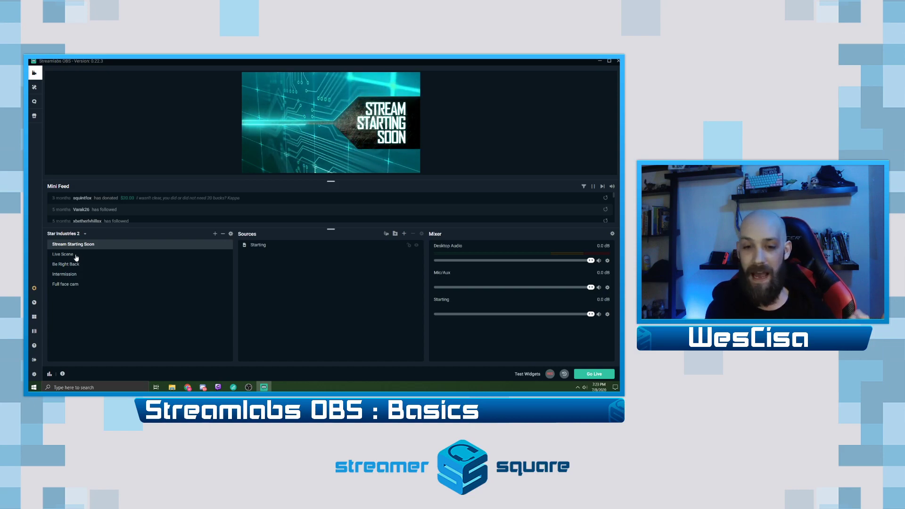
# Preview the Live Scene and Be Right Back scenes, and switch back to the scene collection named Scenes.
pyautogui.click(79, 259)
pyautogui.click(71, 264)
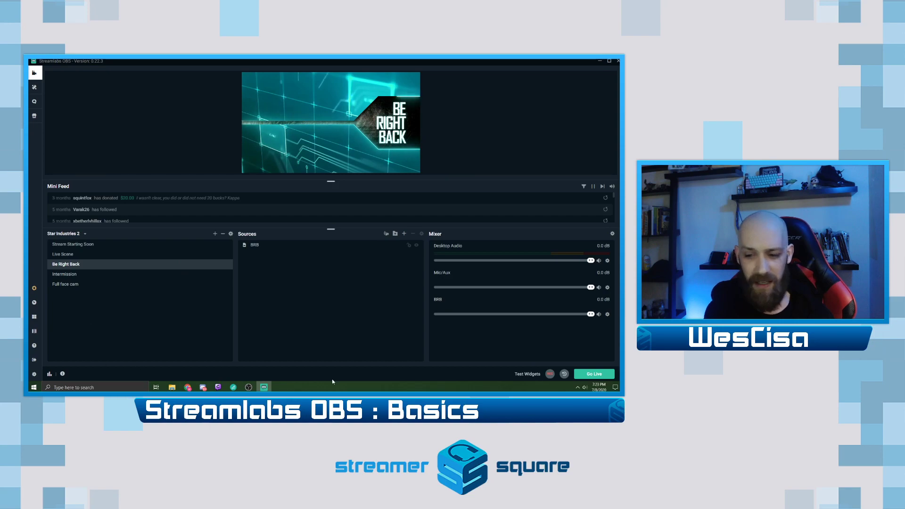
pyautogui.click(528, 373)
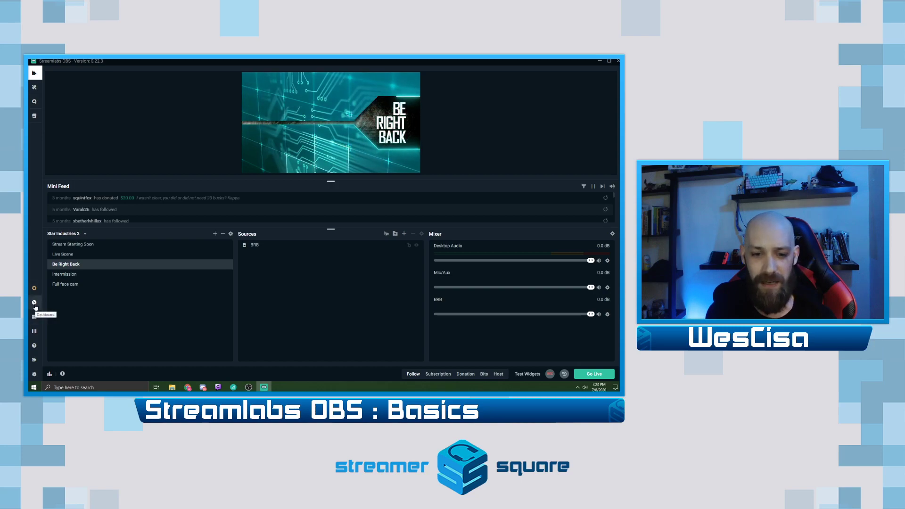
pyautogui.click(82, 234)
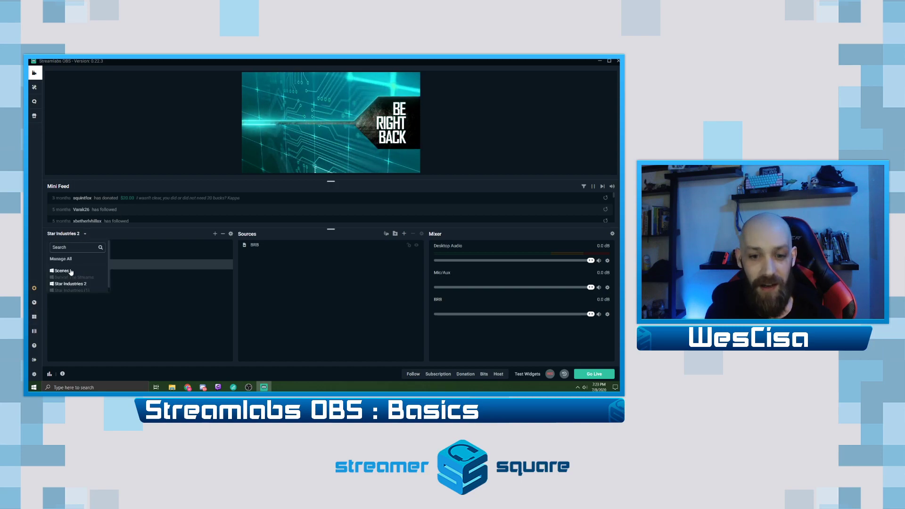
pyautogui.click(70, 271)
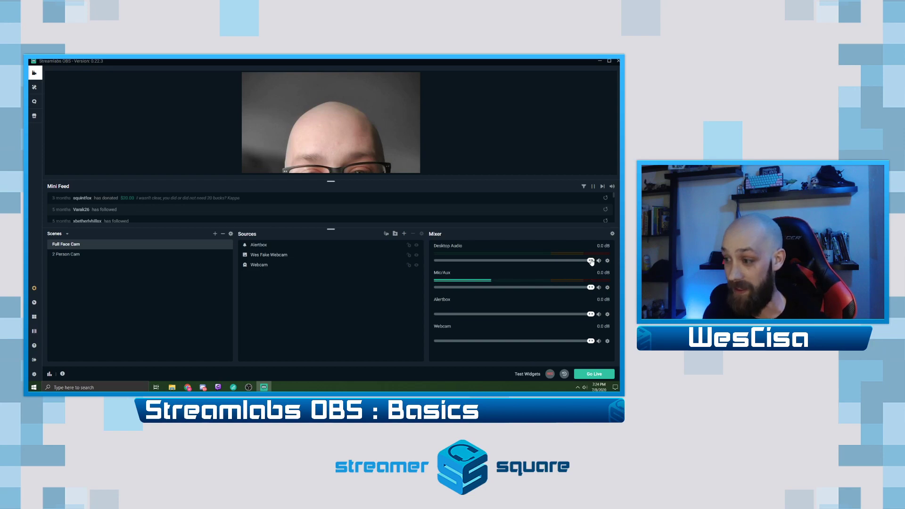
# Try lowering Desktop Audio to about -49.3 dB and Mic/Aux to about -38.7 dB, returning each volume to 0.0 dB.
pyautogui.moveTo(590, 261); pyautogui.dragTo(446, 260)
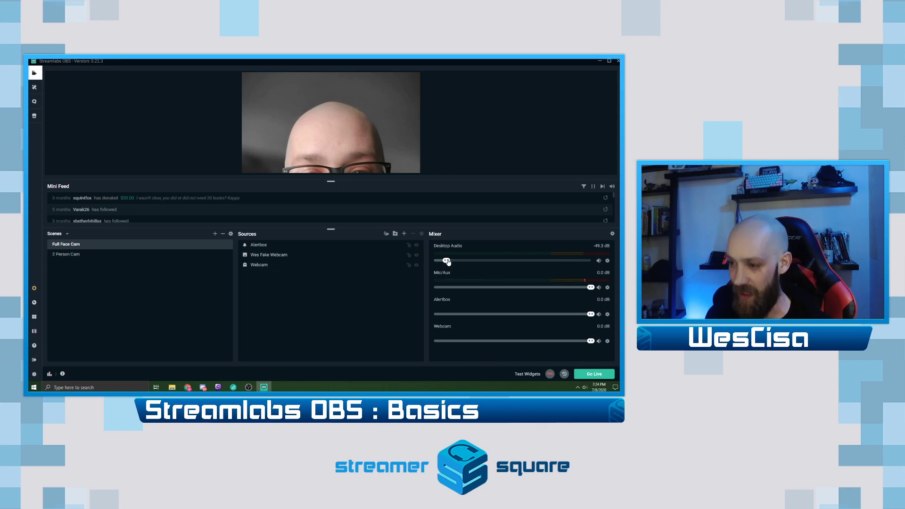
pyautogui.moveTo(447, 262); pyautogui.dragTo(591, 261)
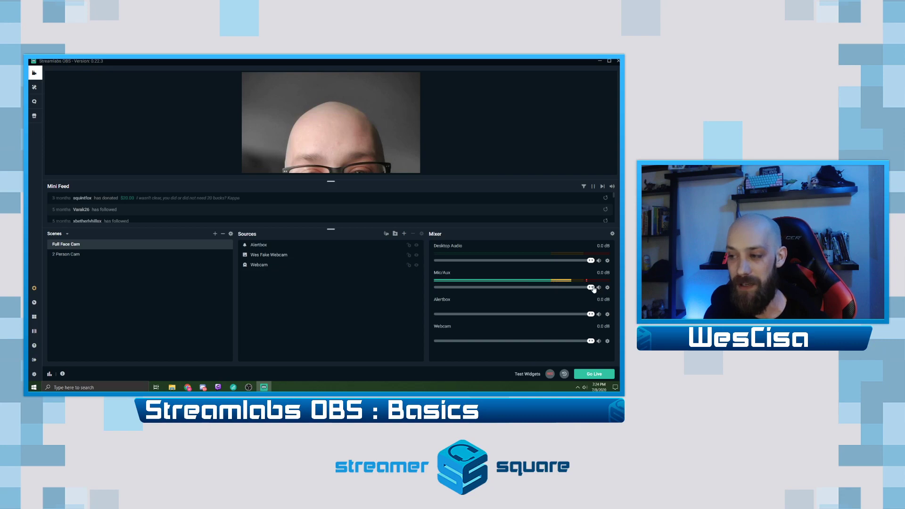
pyautogui.moveTo(569, 292); pyautogui.dragTo(510, 299)
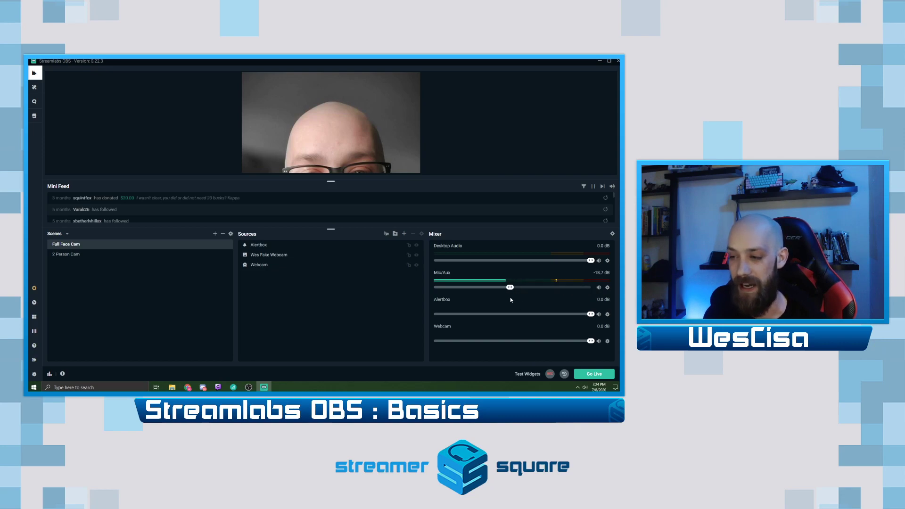
pyautogui.moveTo(461, 296); pyautogui.dragTo(459, 295)
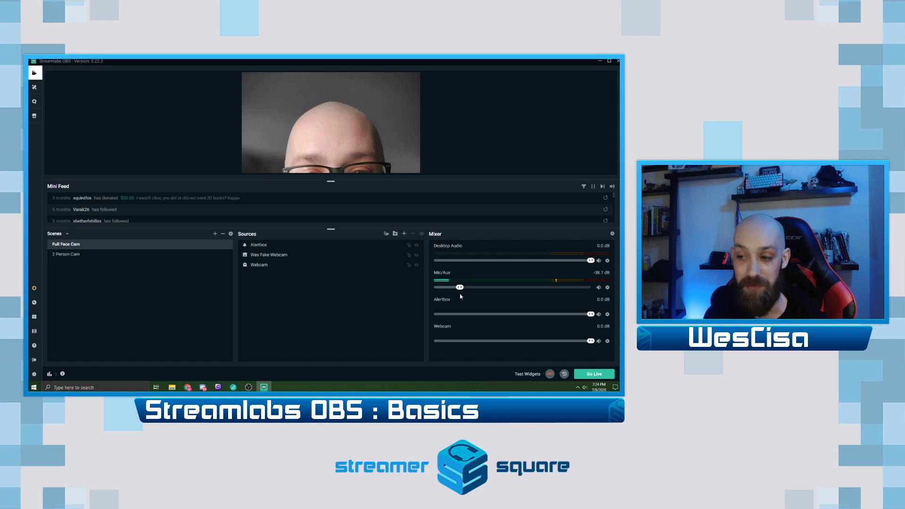
pyautogui.moveTo(461, 296); pyautogui.dragTo(609, 295)
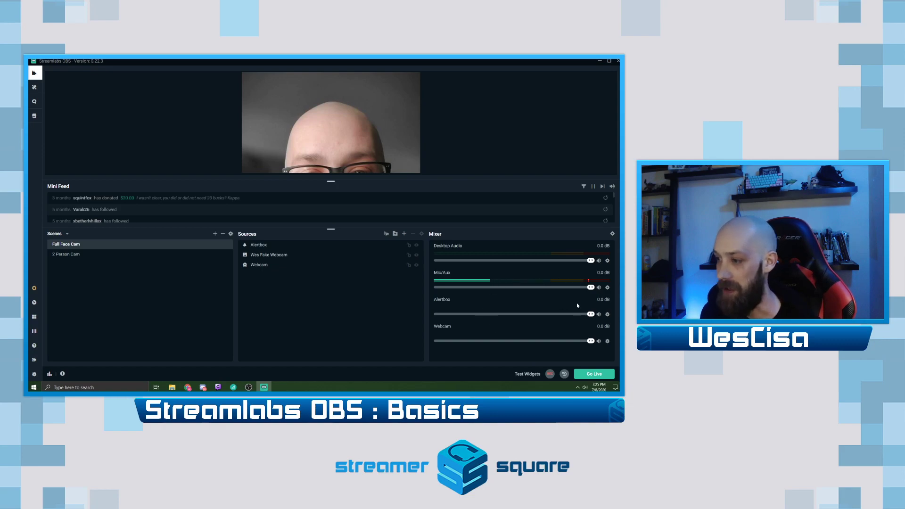
# Remove the Noise Gate and Compressor filters from the Mic/Aux source.
pyautogui.click(607, 288)
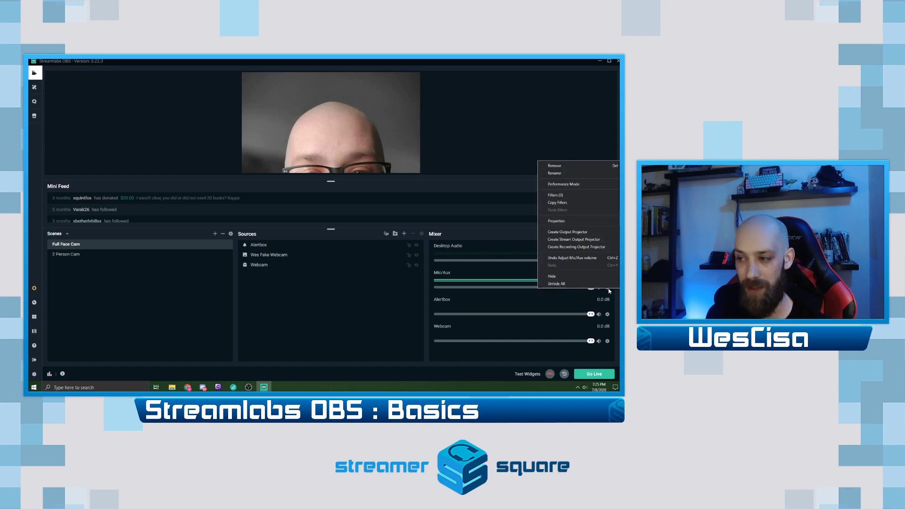
pyautogui.click(556, 194)
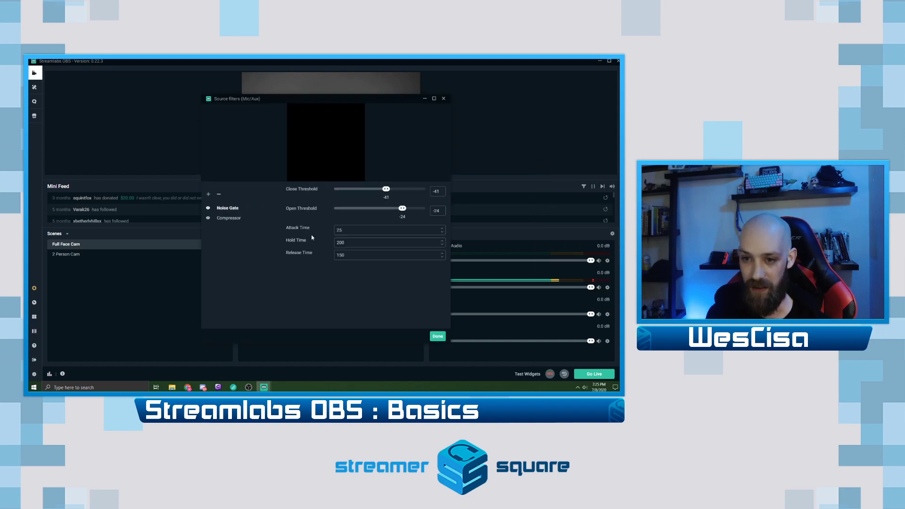
pyautogui.click(218, 195)
pyautogui.click(218, 194)
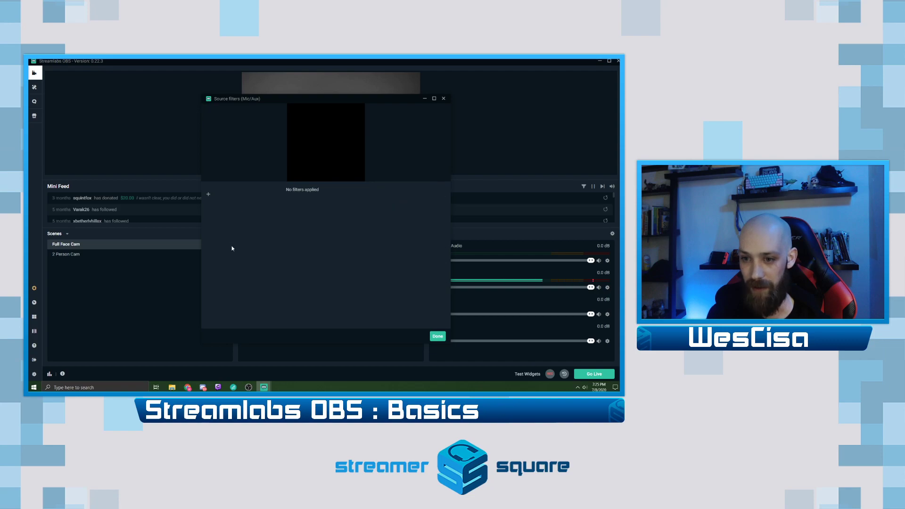
pyautogui.click(444, 99)
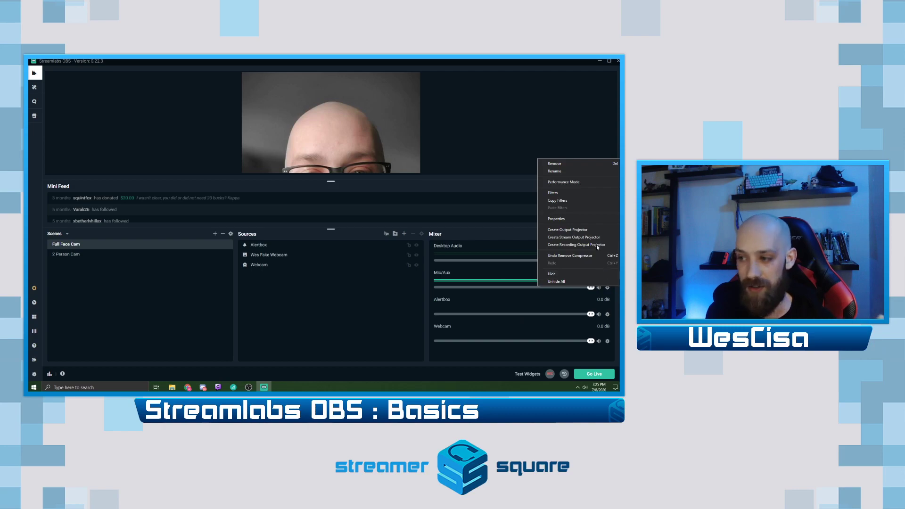
pyautogui.click(577, 305)
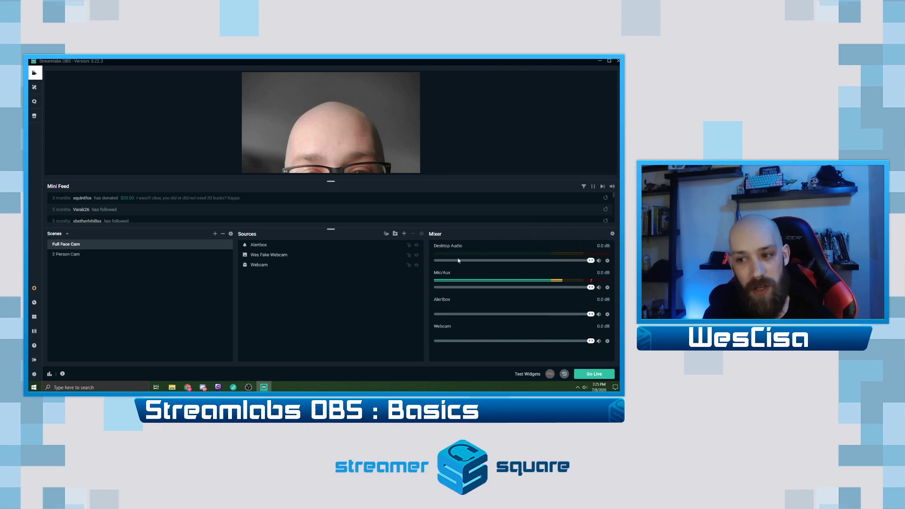
# Add a Gain filter to the Mic/Aux source, keeping the filter name Gain.
pyautogui.click(608, 288)
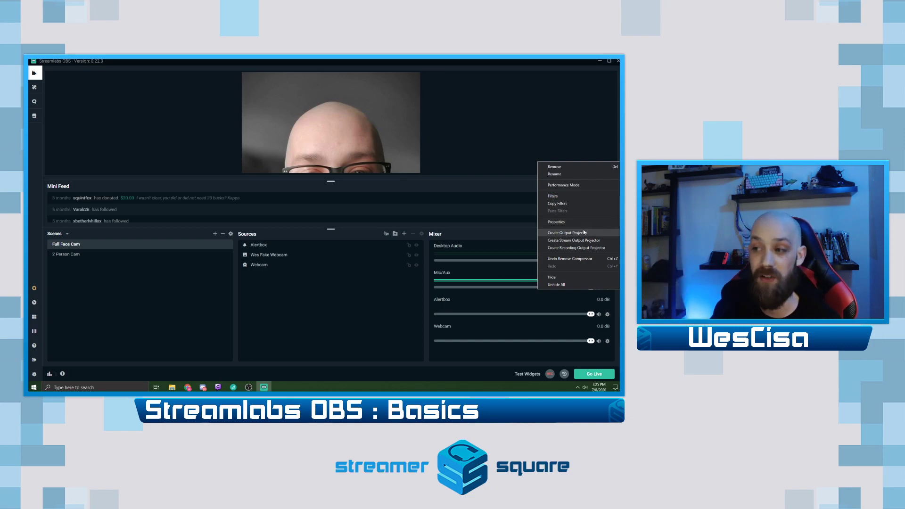
pyautogui.click(575, 196)
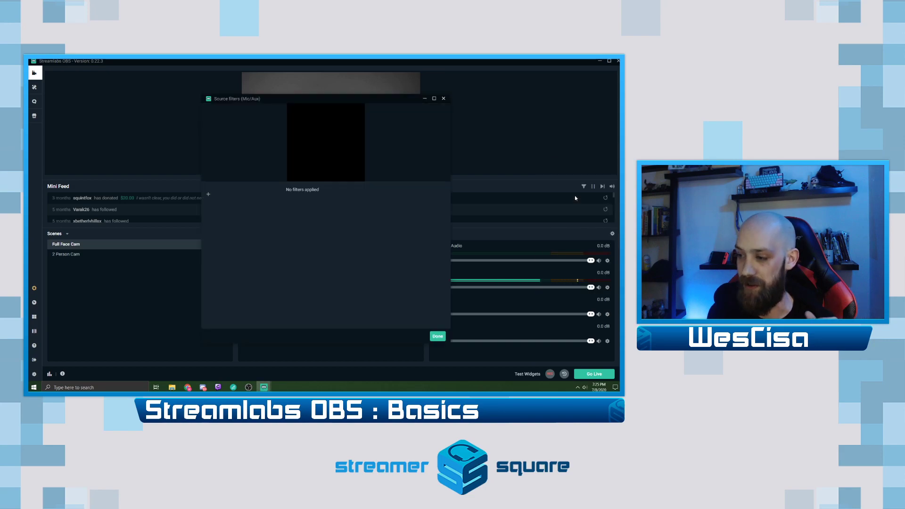
pyautogui.click(208, 193)
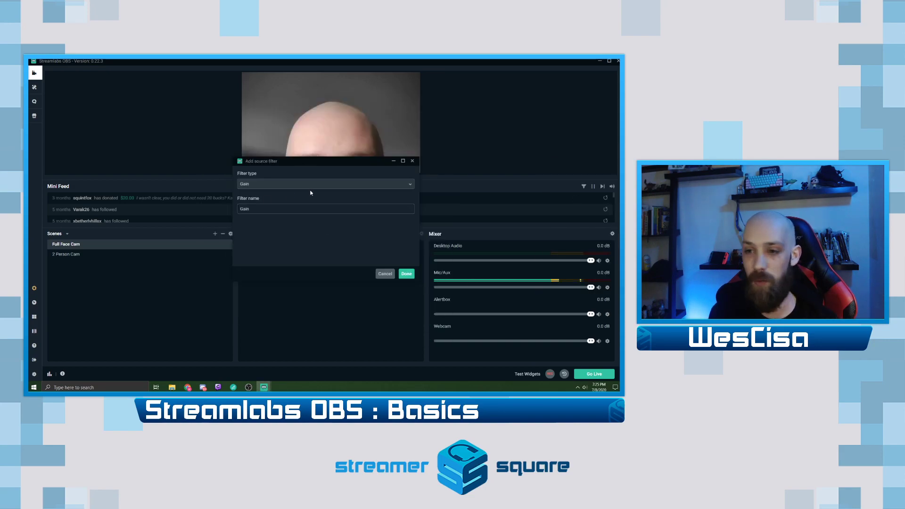
pyautogui.click(390, 186)
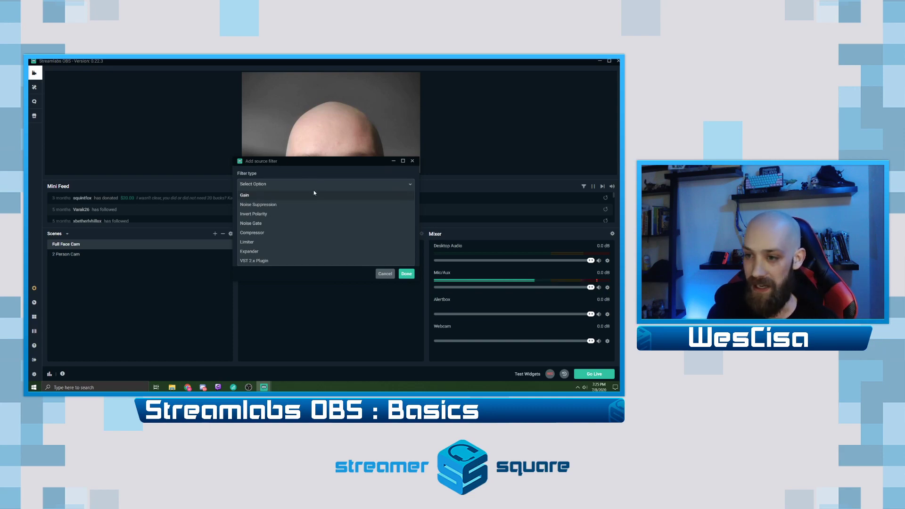
pyautogui.click(324, 195)
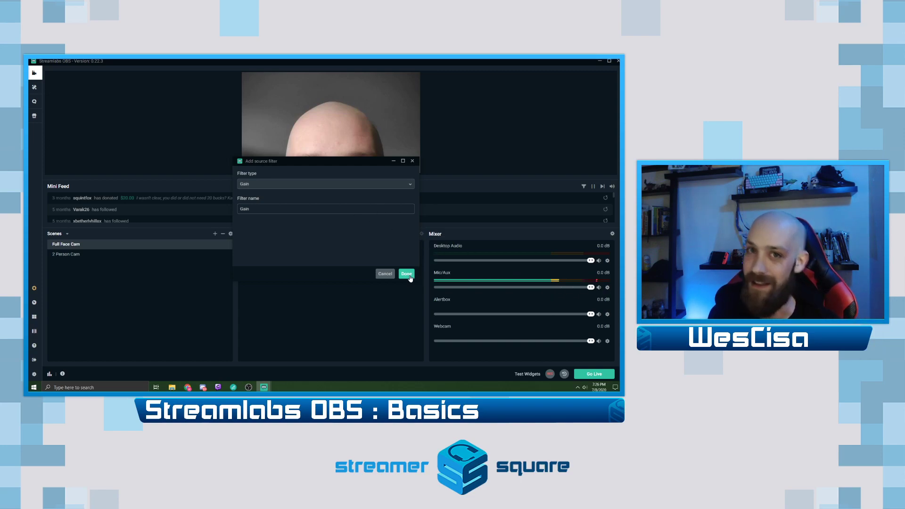
pyautogui.click(408, 185)
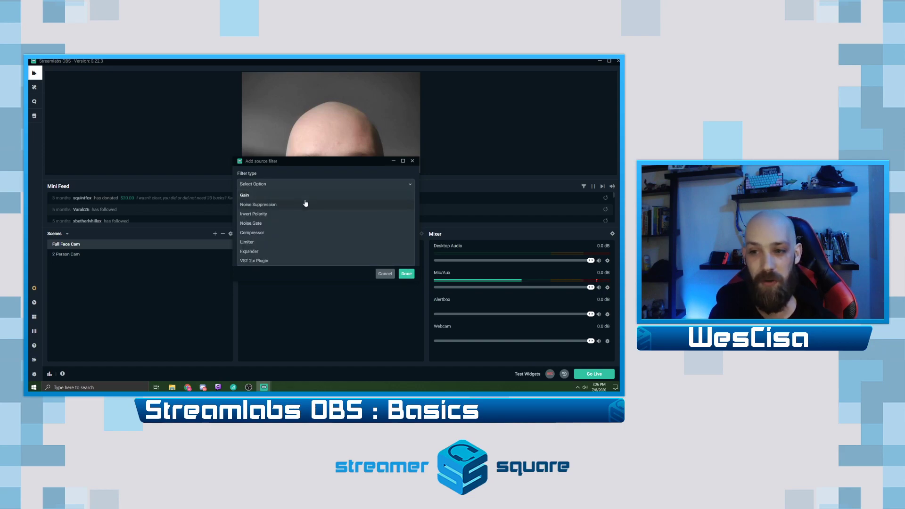
pyautogui.click(275, 195)
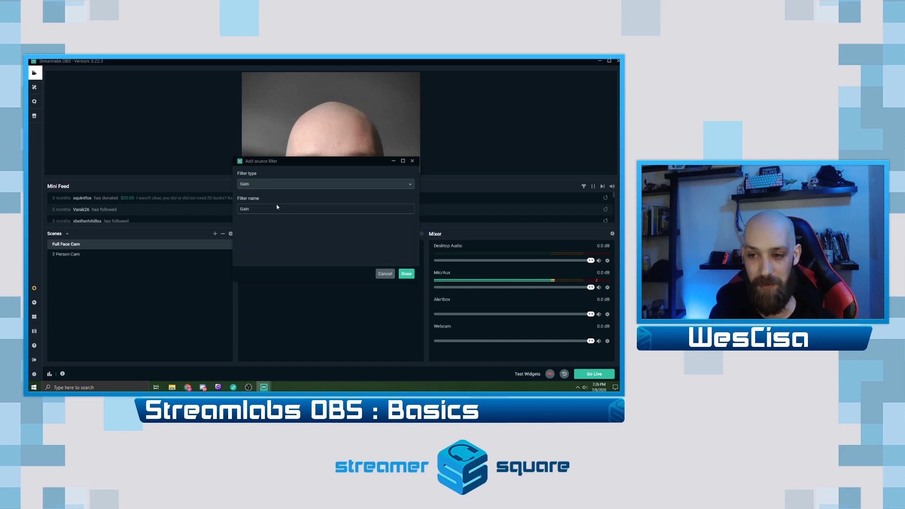
pyautogui.click(407, 274)
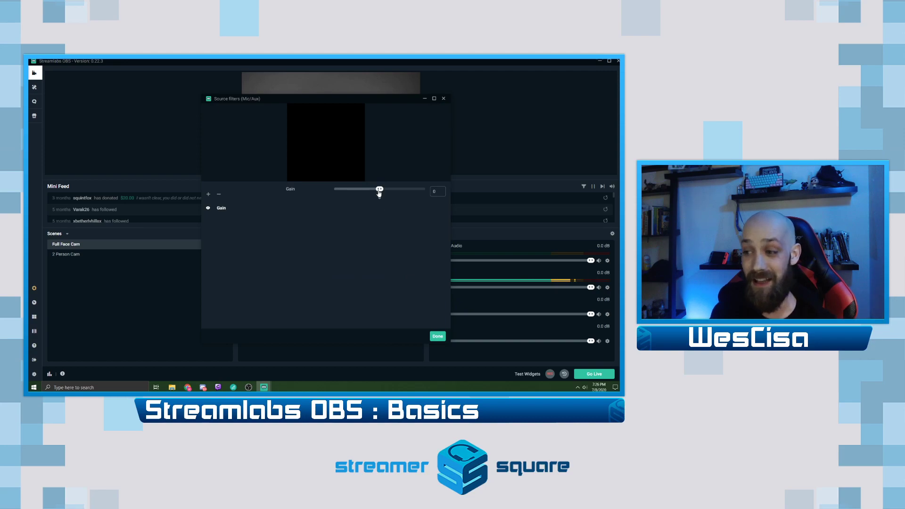
# Test the Mic/Aux Gain filter at about -26.2 and 23.5, and set it to about -0.3.
pyautogui.moveTo(379, 189); pyautogui.dragTo(339, 189)
pyautogui.moveTo(383, 101); pyautogui.dragTo(320, 99)
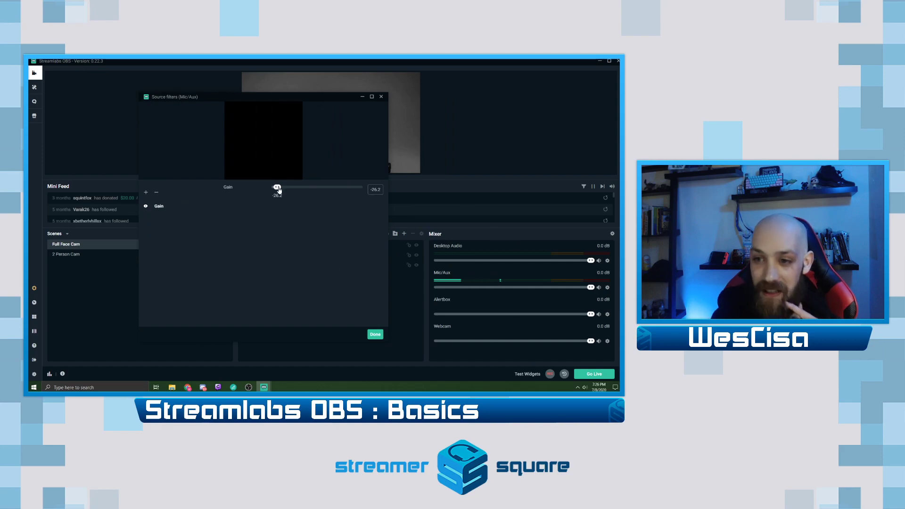
pyautogui.moveTo(278, 189); pyautogui.dragTo(354, 196)
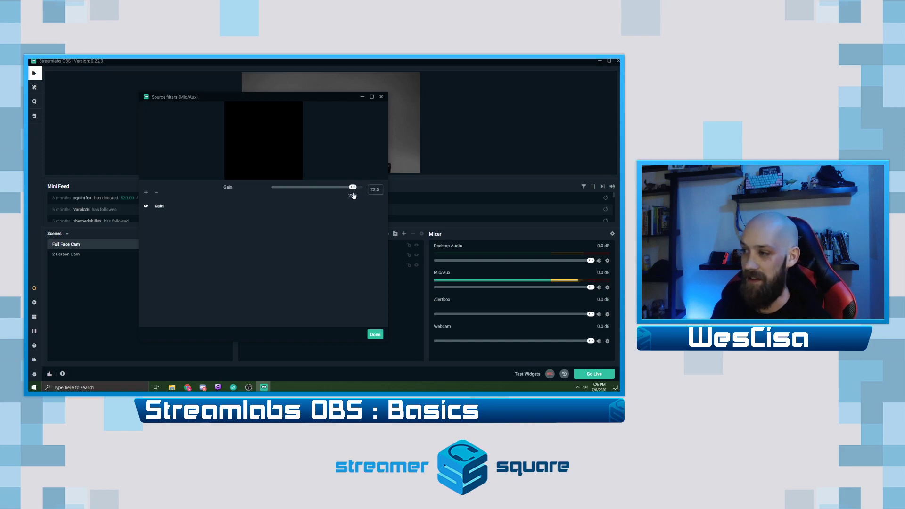
pyautogui.moveTo(354, 196); pyautogui.dragTo(318, 194)
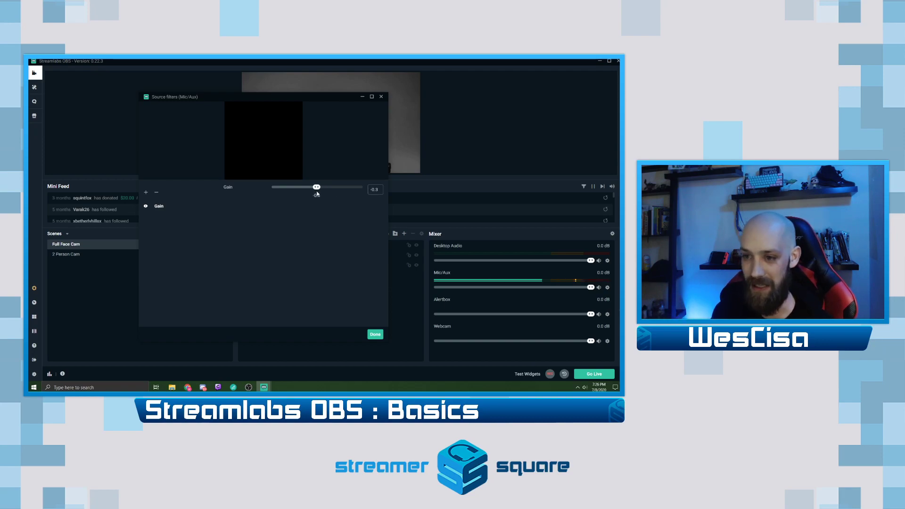
# Add a Noise Suppression filter to Mic/Aux at suppression level -30, and disable both the Gain and Noise Suppression filters.
pyautogui.click(146, 192)
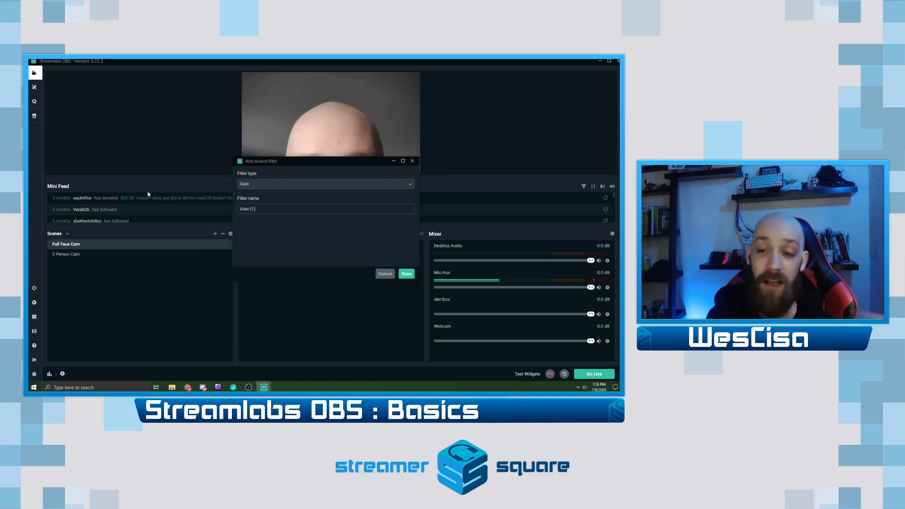
pyautogui.click(408, 188)
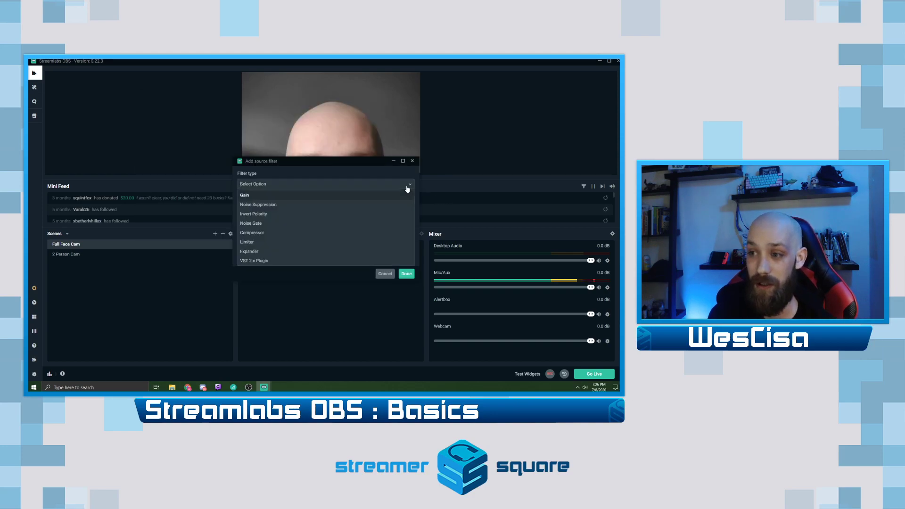
pyautogui.click(273, 206)
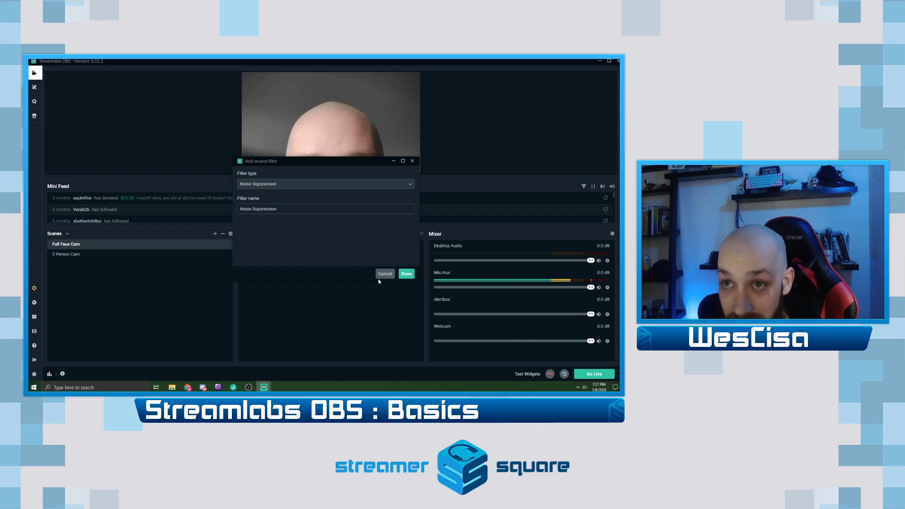
pyautogui.click(405, 273)
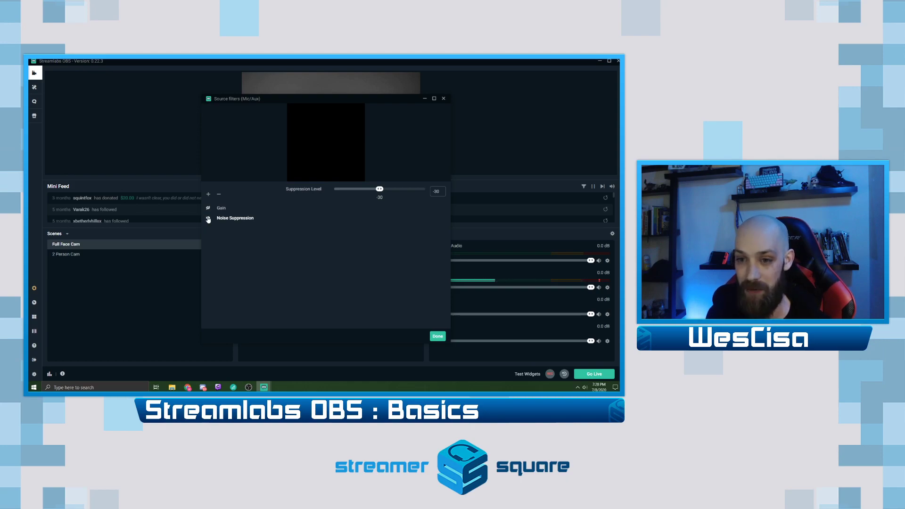
pyautogui.click(209, 220)
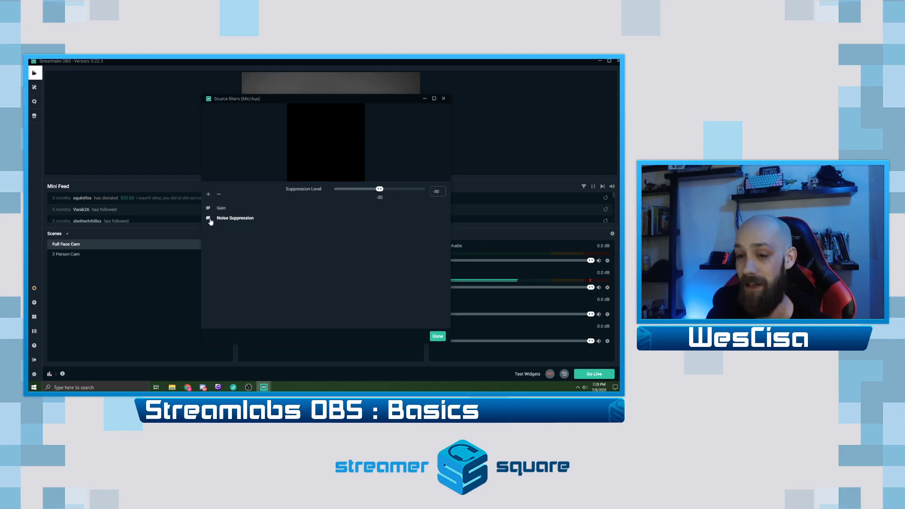
# Add a Compressor filter to Mic/Aux with its default ratio of 10 and threshold of -18, and close the filter settings.
pyautogui.click(209, 196)
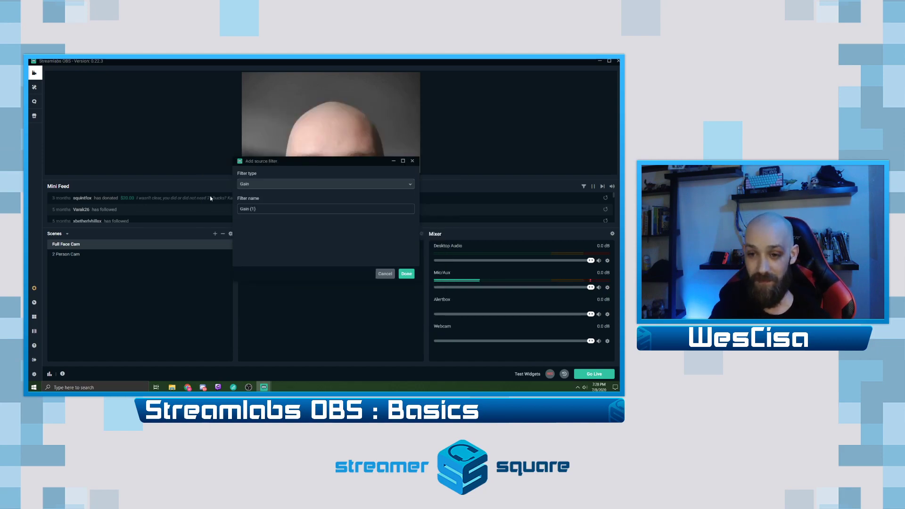
pyautogui.click(398, 184)
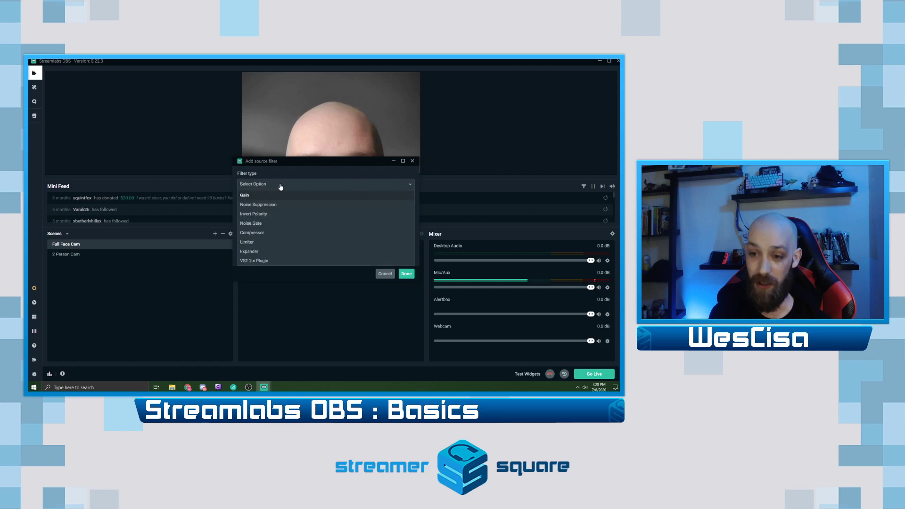
pyautogui.click(405, 273)
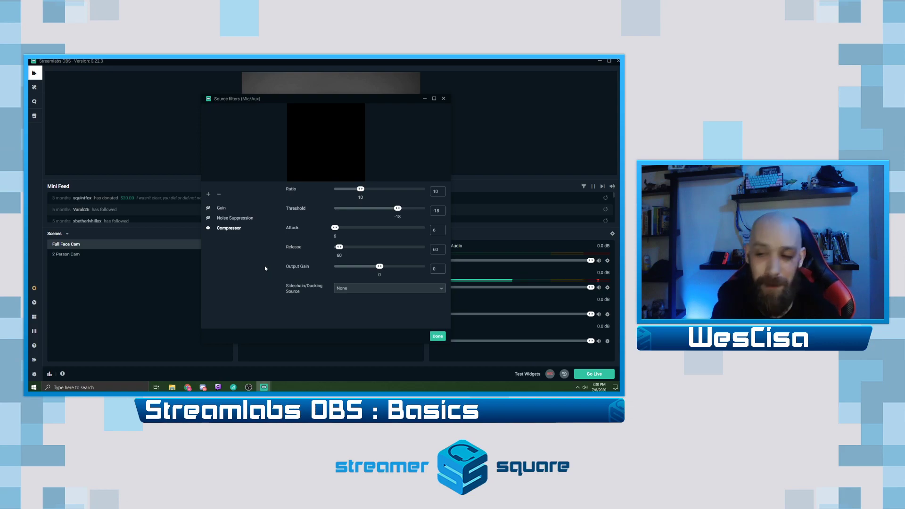
pyautogui.click(437, 338)
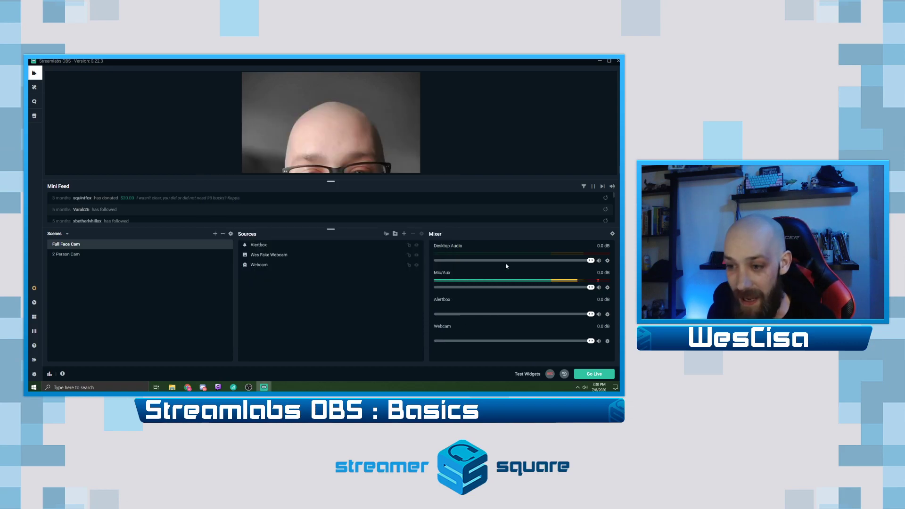
# Add a Noise Gate filter to the Mic/Aux source, keeping the filter name Noise Gate and the default thresholds.
pyautogui.click(608, 289)
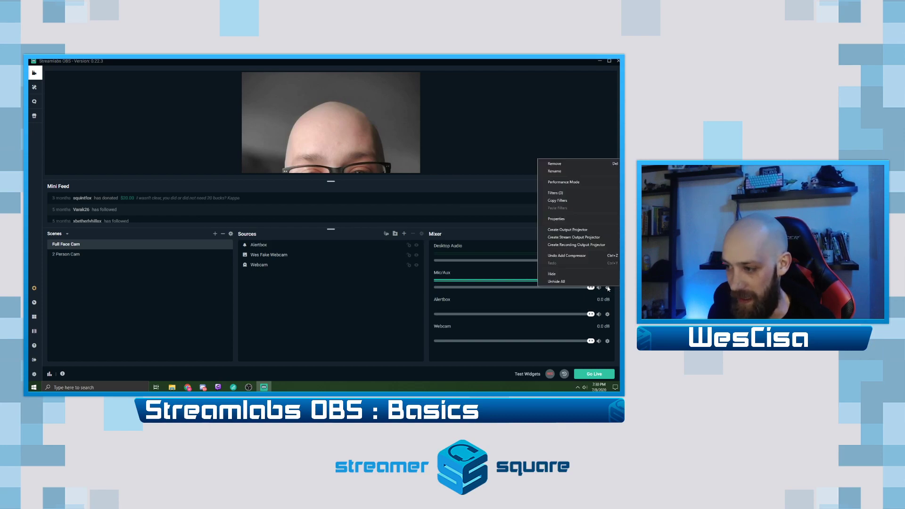
pyautogui.click(577, 197)
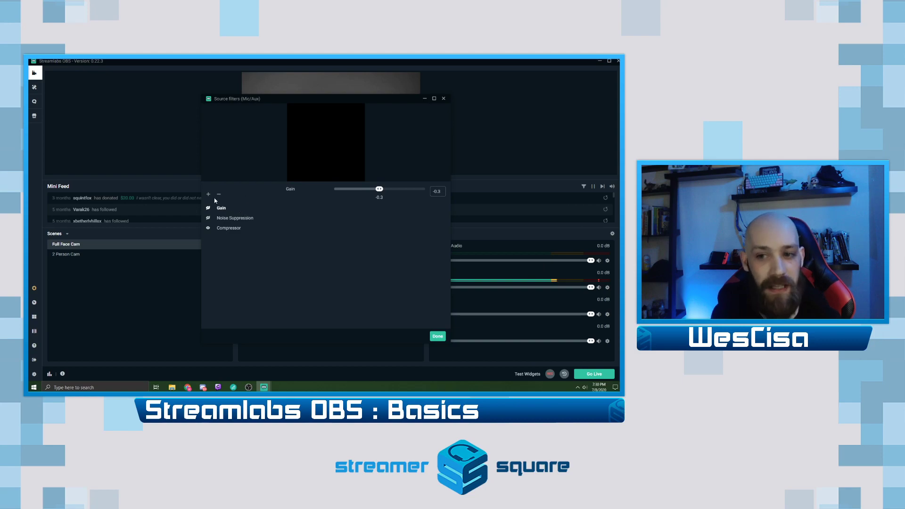
pyautogui.click(208, 194)
pyautogui.click(333, 187)
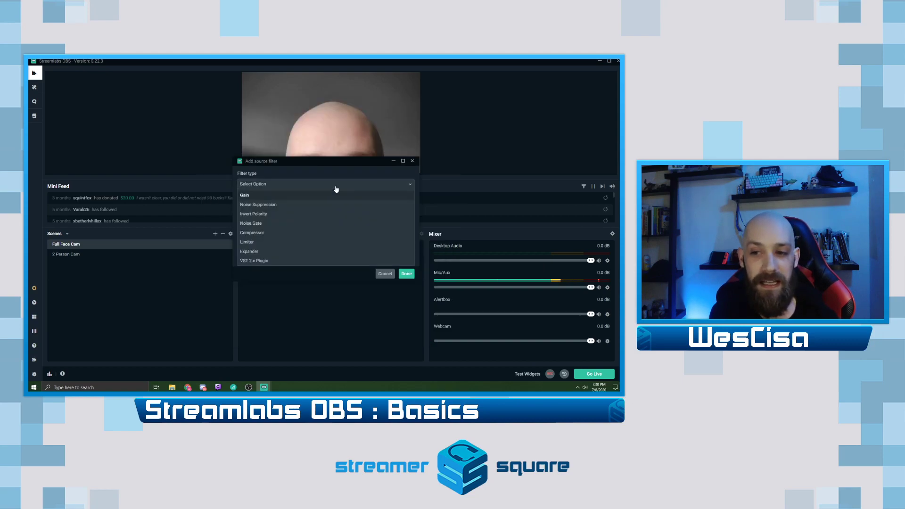
pyautogui.click(288, 226)
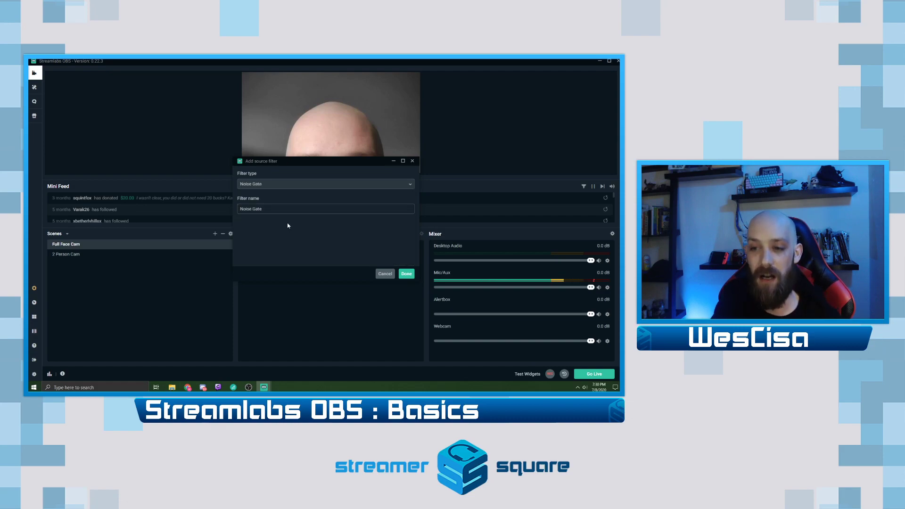
pyautogui.click(406, 273)
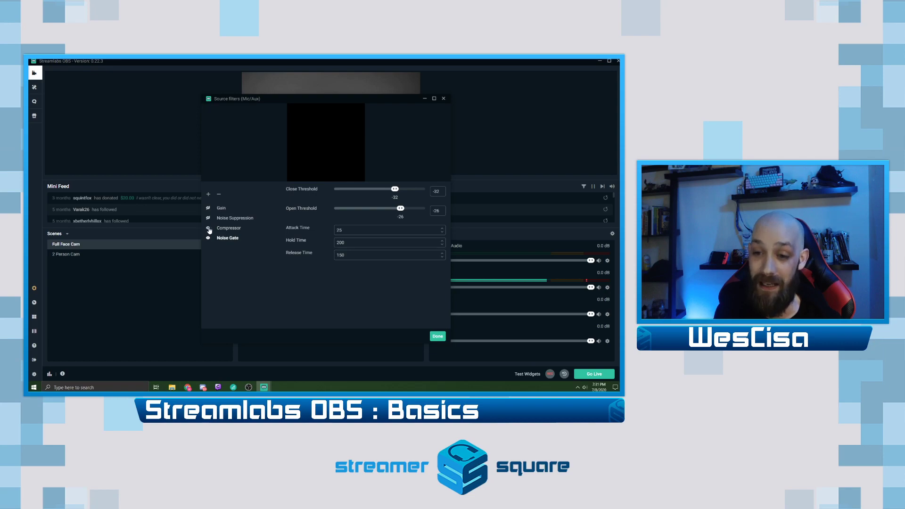
# Disable the Compressor and Noise Gate filters on Mic/Aux, and close the filter settings.
pyautogui.click(226, 228)
pyautogui.click(225, 239)
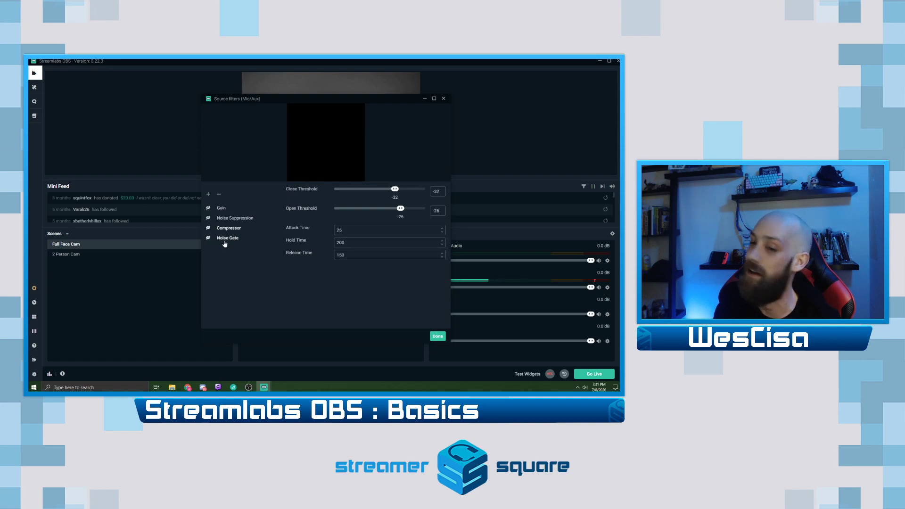
pyautogui.click(439, 338)
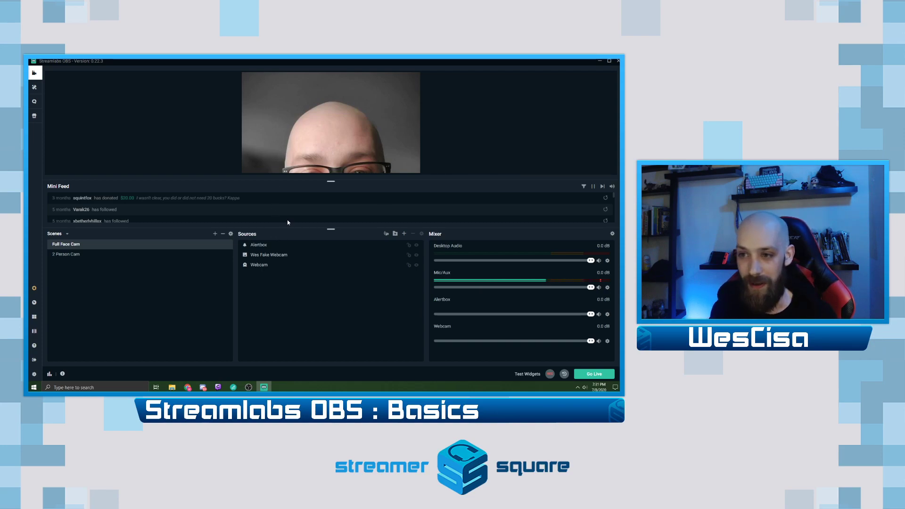
# Switch to the 2 Person Cam scene.
pyautogui.click(83, 256)
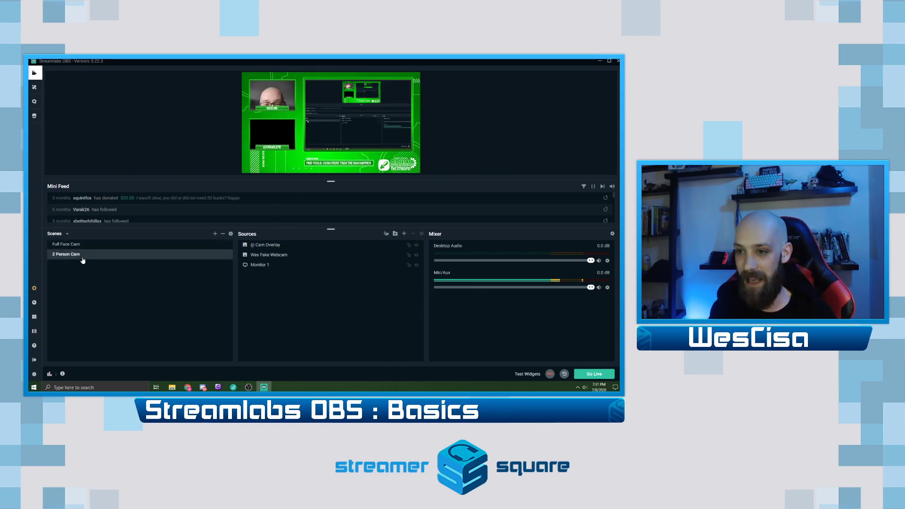